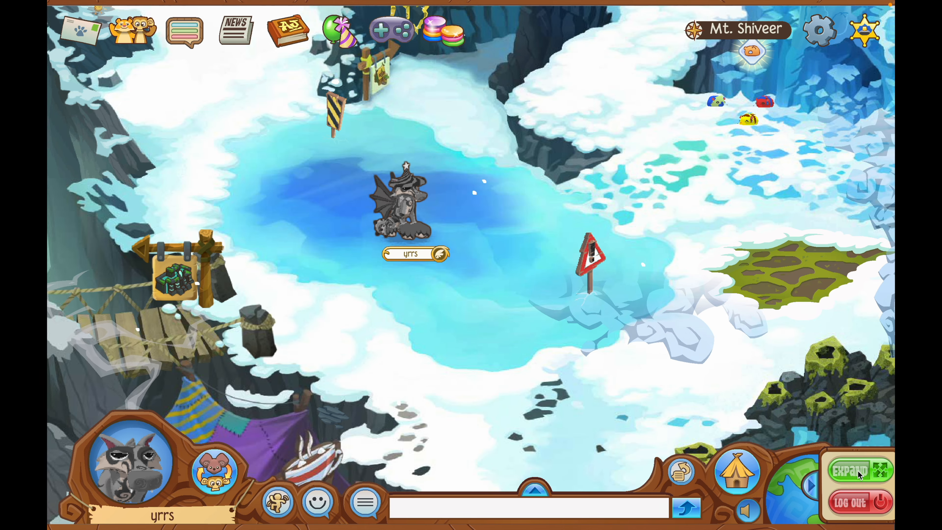
# - Select the "how to stream" scene in OBS and switch to Chrome
pyautogui.click(788, 199)
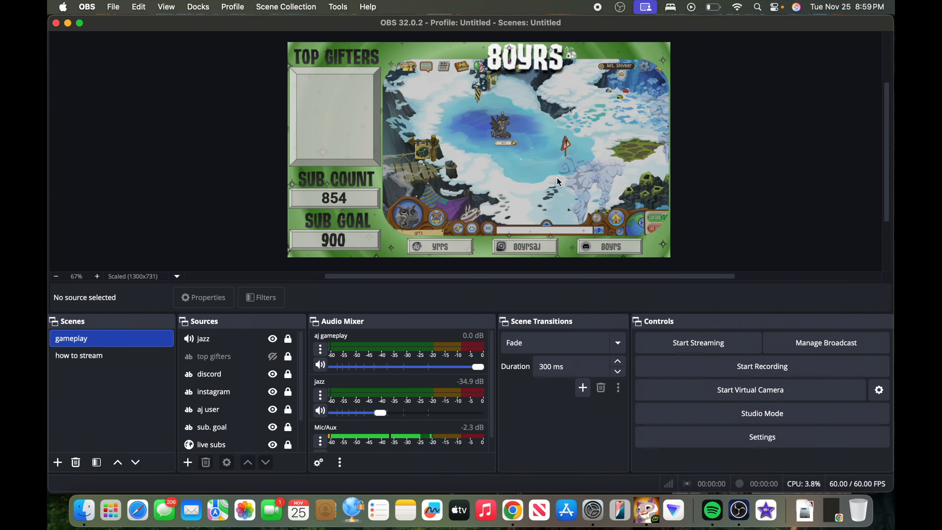
pyautogui.click(101, 360)
pyautogui.click(521, 516)
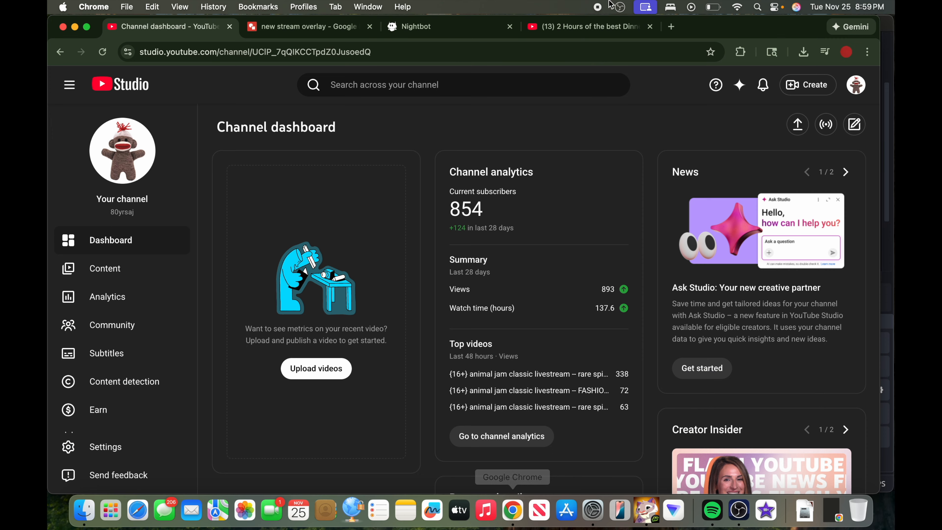
# - Search the web for "obs download" in a new tab and open the OBS Studio download page
pyautogui.click(670, 29)
pyautogui.write('obs')
pyautogui.press('Return')
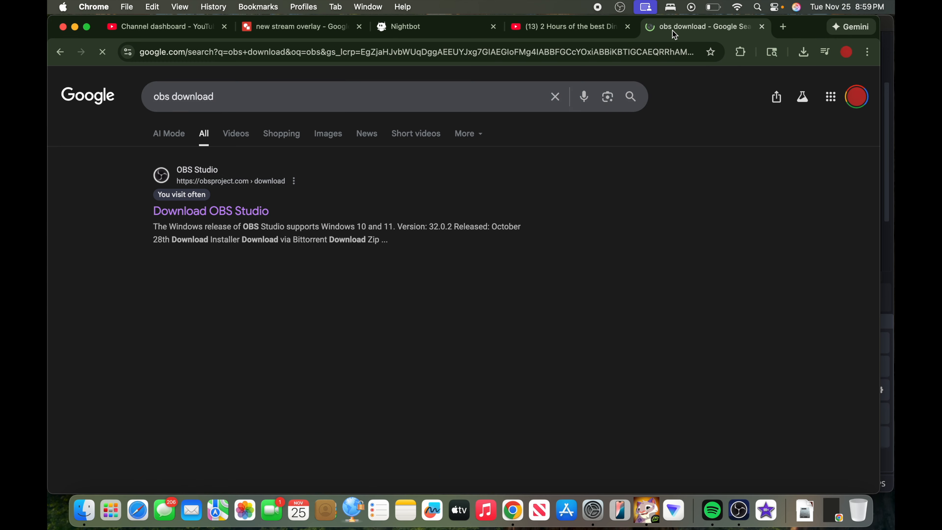
pyautogui.click(224, 211)
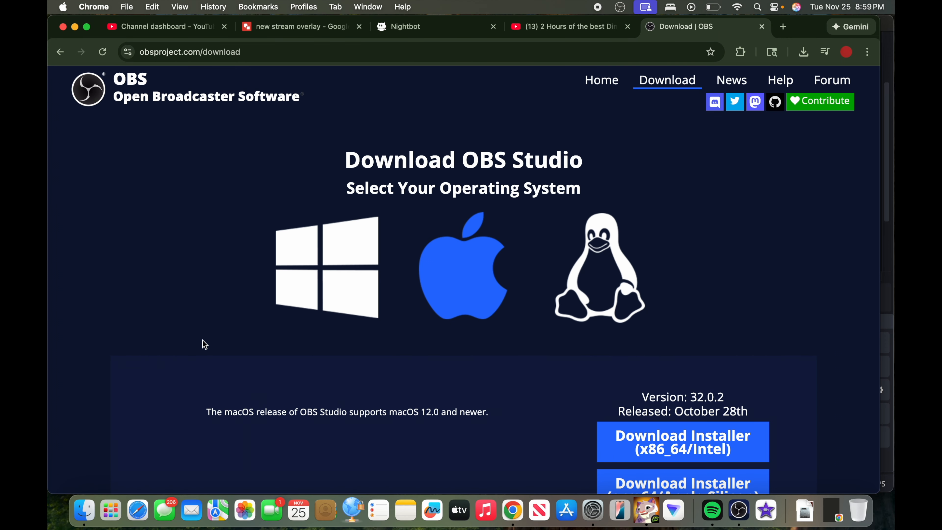
# - Examine the OBS Studio operating system choices and macOS installer options, and close the download page
pyautogui.click(330, 281)
pyautogui.click(578, 282)
pyautogui.click(476, 273)
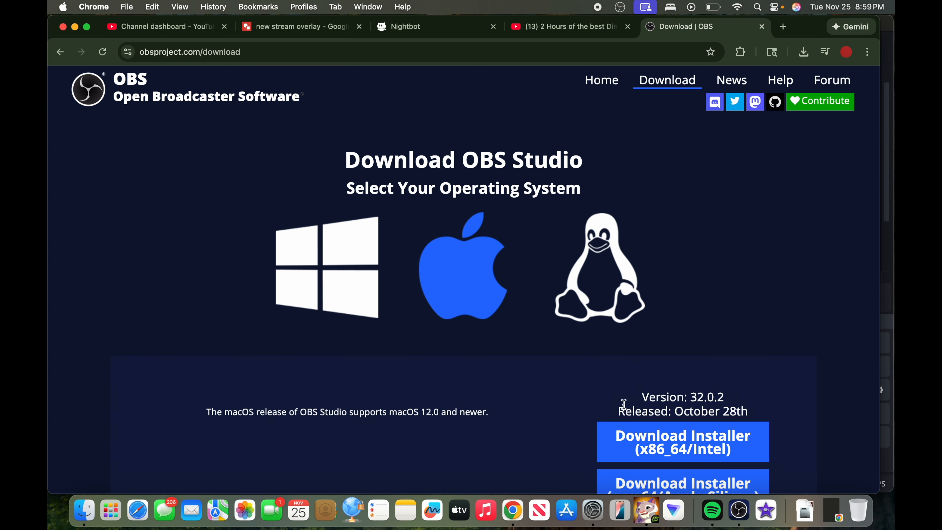
pyautogui.scroll(-3, 631, 353)
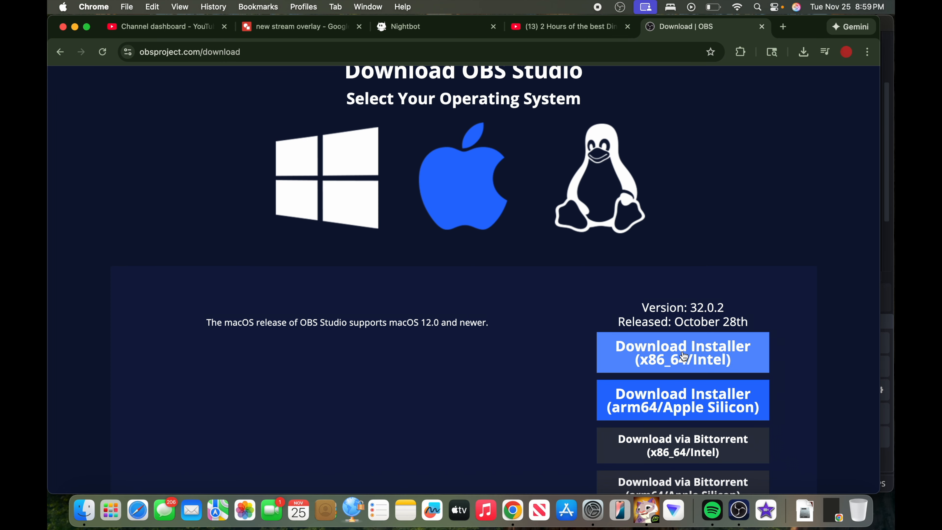
pyautogui.scroll(3, 518, 289)
pyautogui.scroll(-3, 516, 288)
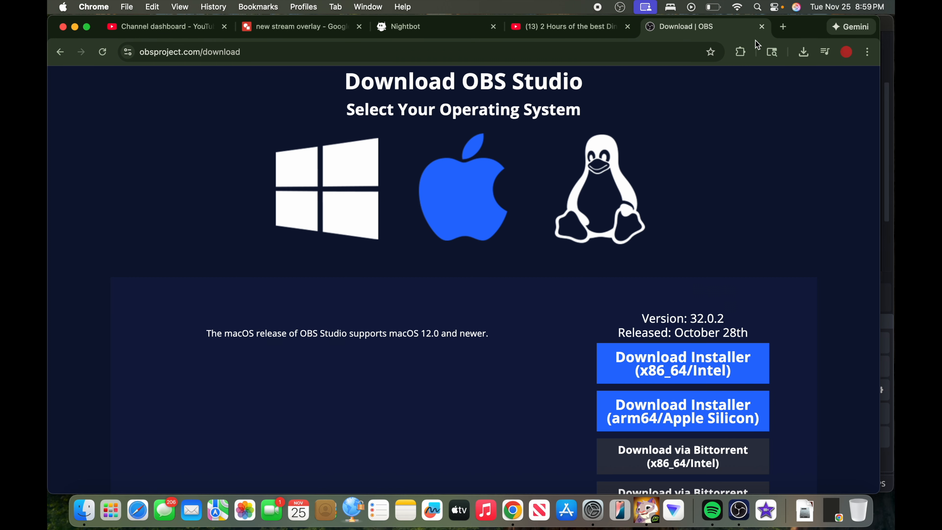
pyautogui.click(762, 26)
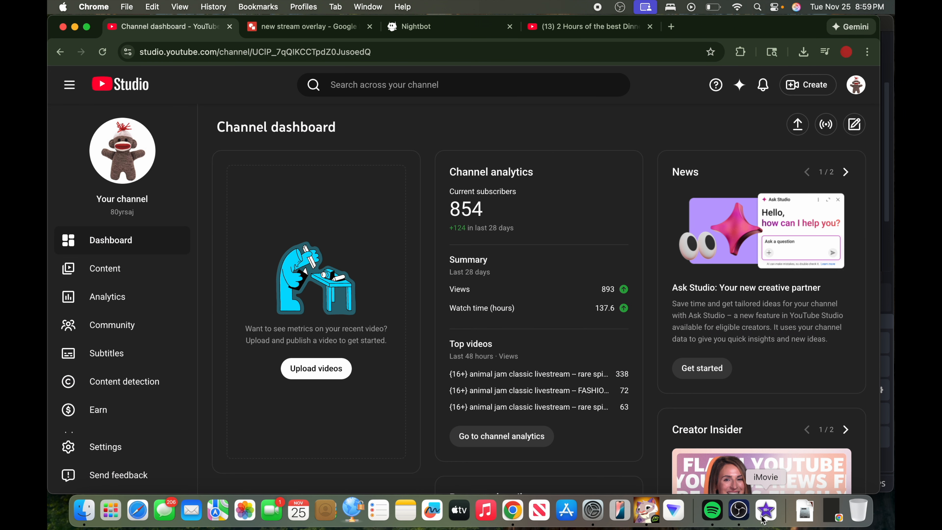
# - Open the Go live streaming dashboard from the YouTube Studio channel page in Chrome
pyautogui.click(740, 511)
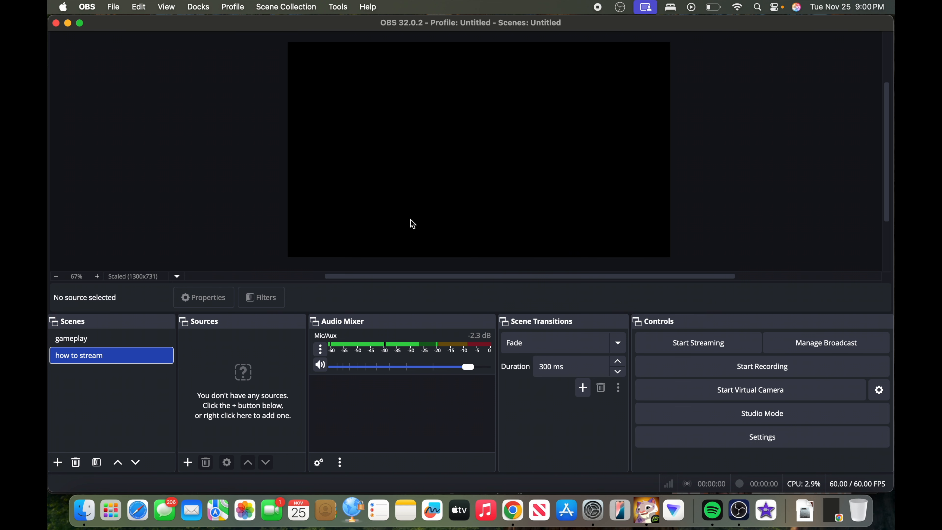
pyautogui.click(512, 511)
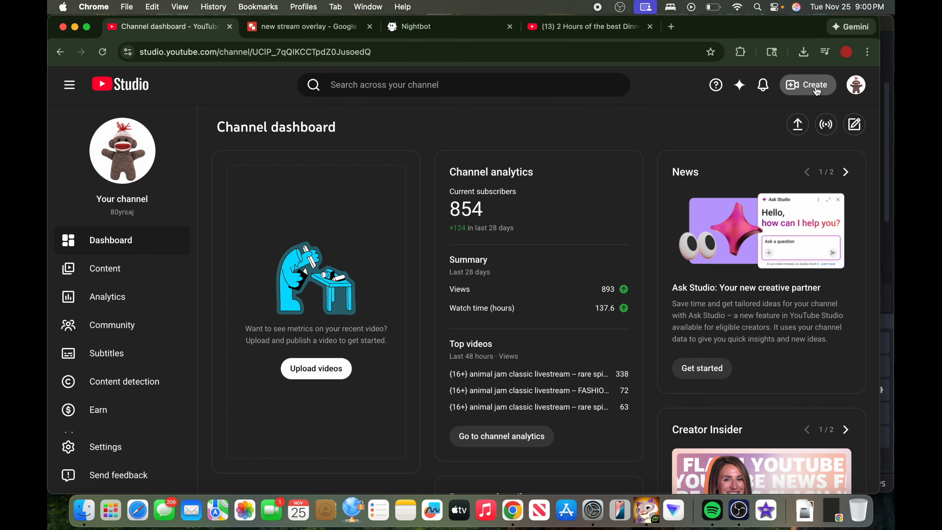
pyautogui.click(803, 85)
pyautogui.click(659, 149)
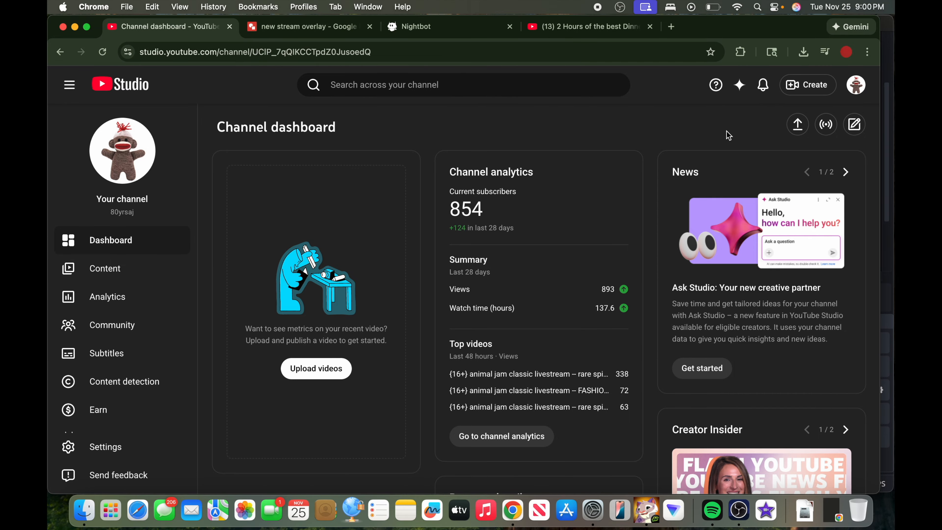
pyautogui.click(805, 91)
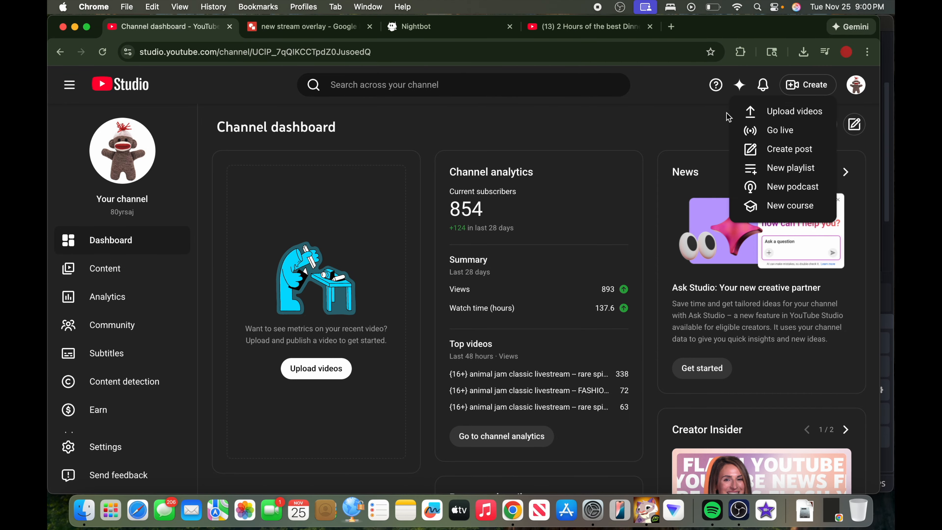
pyautogui.click(784, 138)
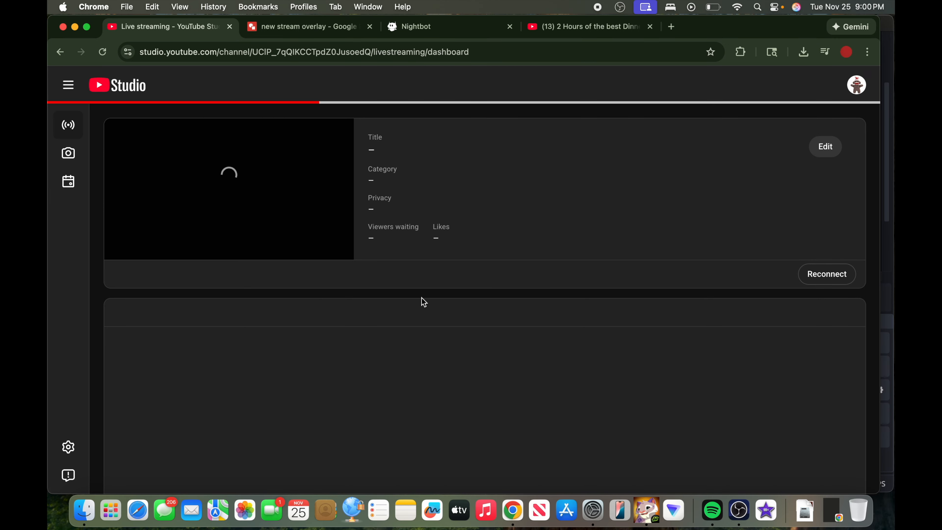
# - Examine the stream key, server URL and stream latency options in the livestream's stream settings
pyautogui.scroll(-1, 358, 333)
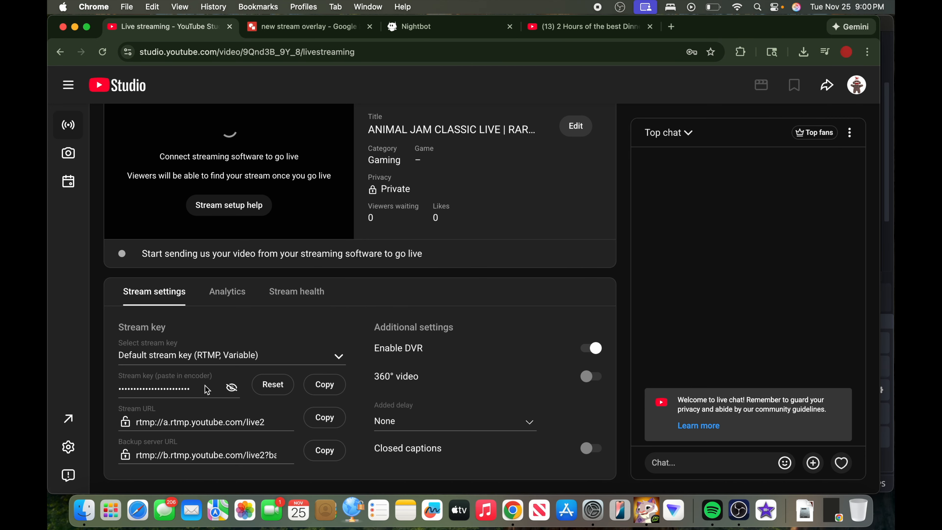
pyautogui.click(344, 392)
pyautogui.scroll(-5, 298, 341)
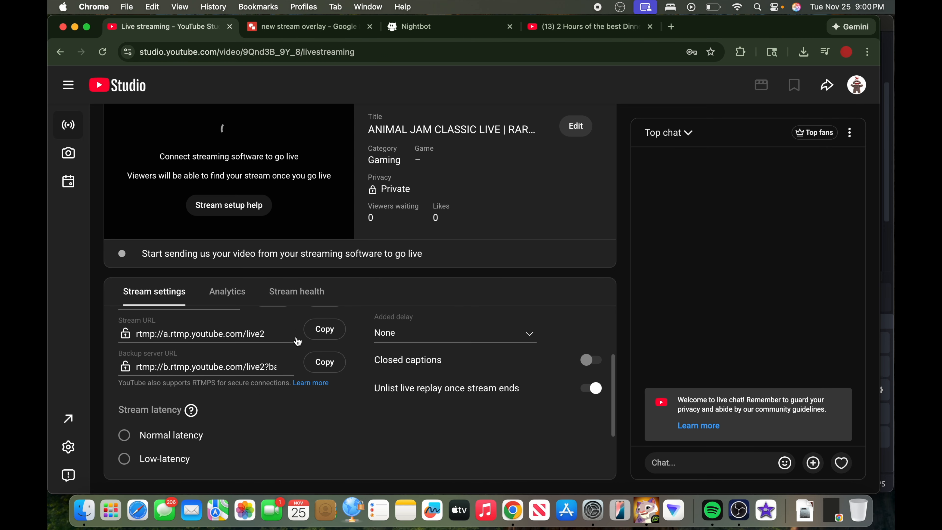
pyautogui.scroll(-2, 299, 340)
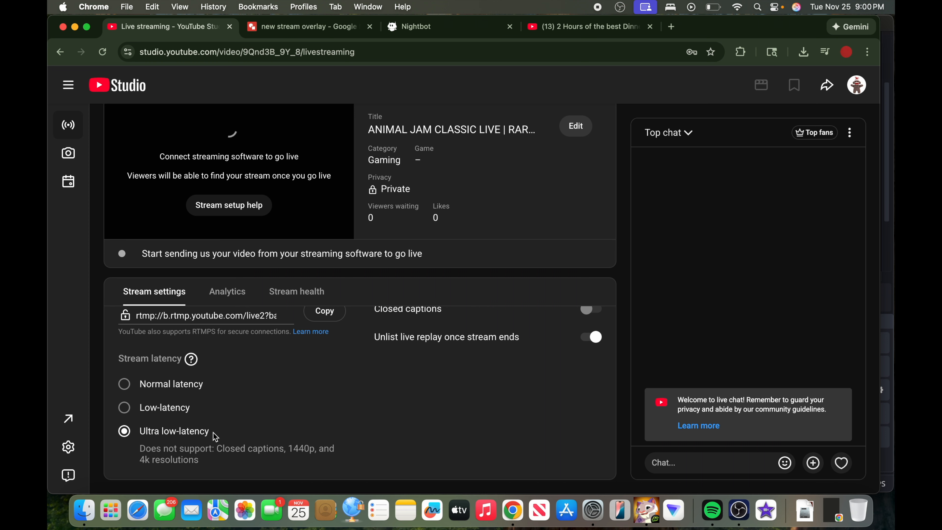
pyautogui.scroll(5, 215, 437)
pyautogui.scroll(-5, 215, 437)
# - In OBS, add a new macOS Screen Capture source named "animal jam" to the "how to stream" scene
pyautogui.click(739, 511)
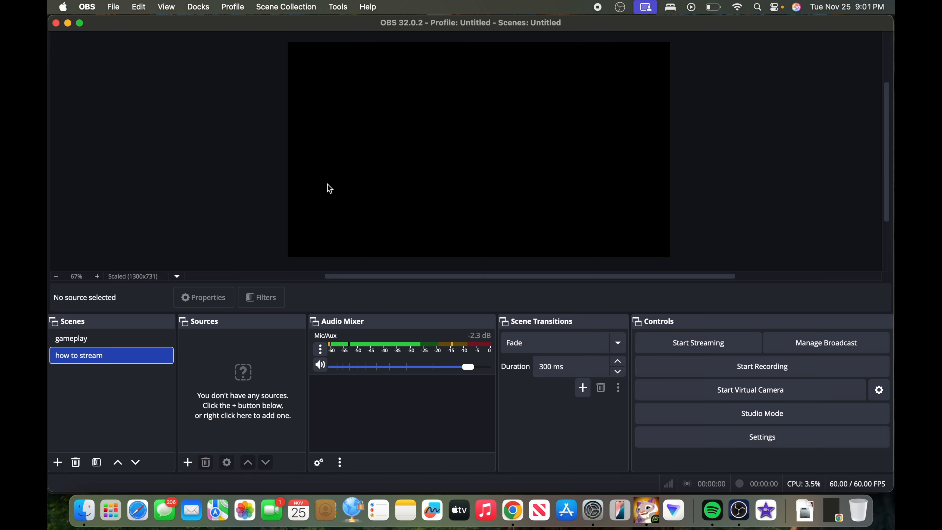
pyautogui.click(56, 276)
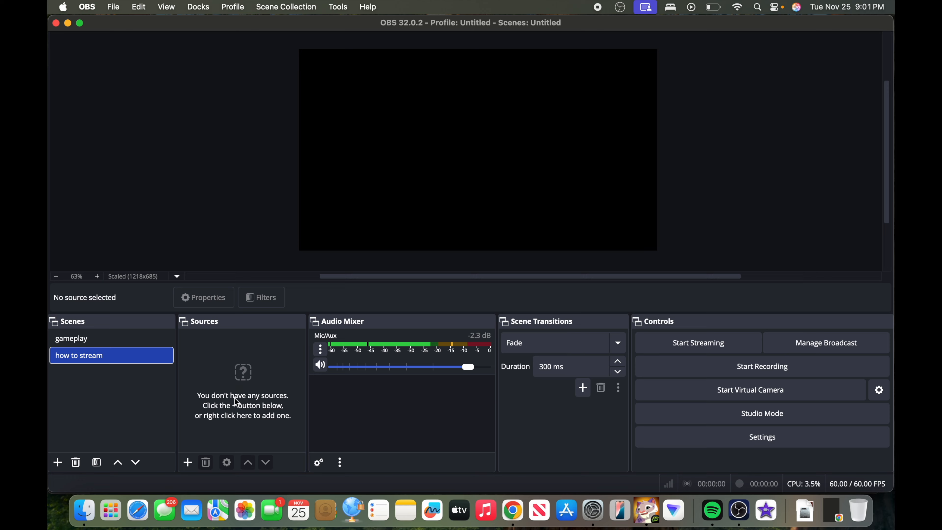
pyautogui.click(187, 462)
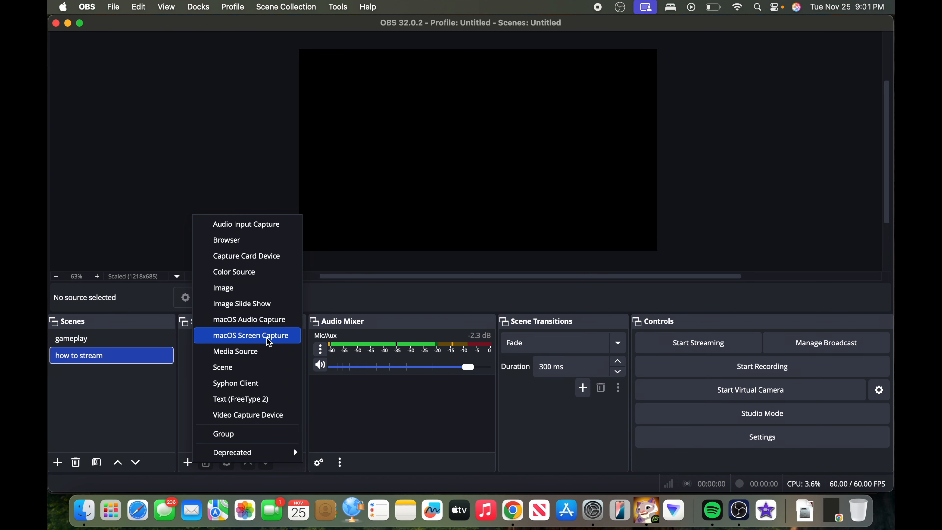
pyautogui.click(256, 338)
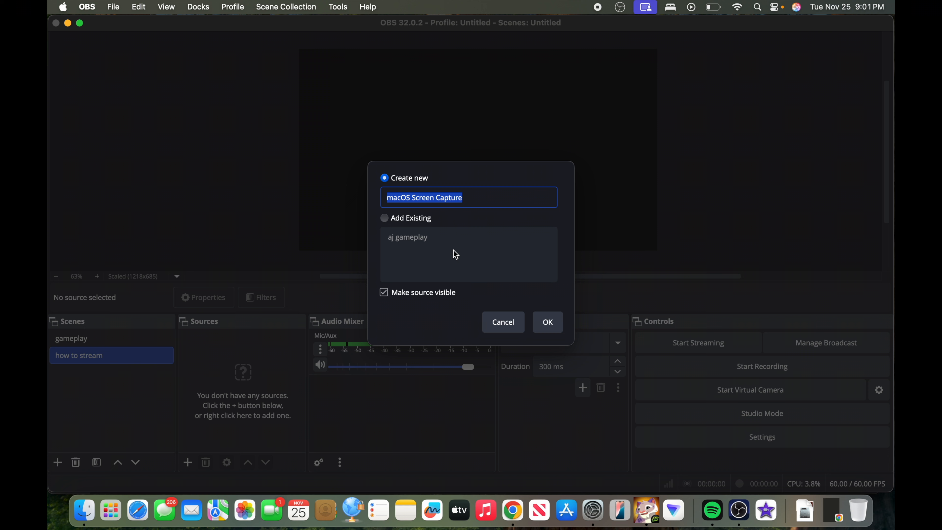
pyautogui.write('animal jam')
pyautogui.press('Return')
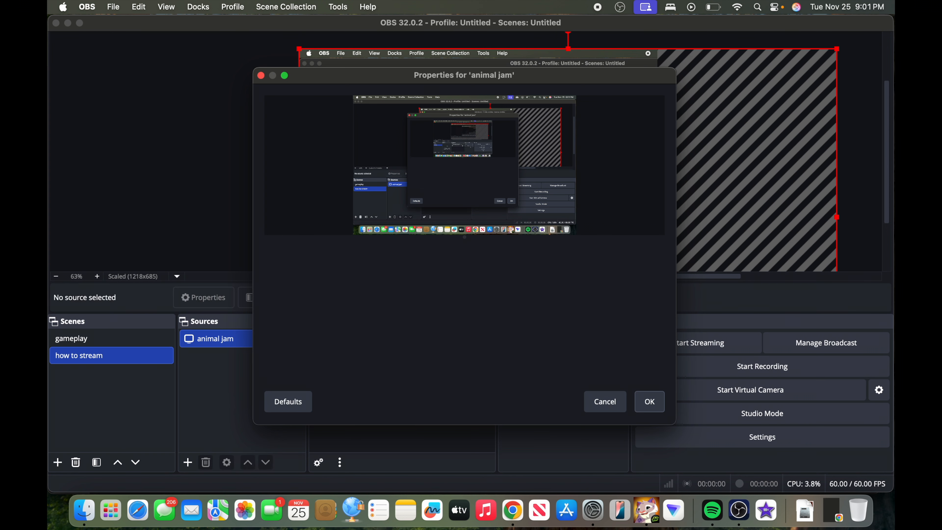
# - Configure the source for Window Capture of "[AJ Classic] Animal Jam Classic" with Show cursor enabled, and accept the properties
pyautogui.moveTo(625, 78); pyautogui.dragTo(670, 68)
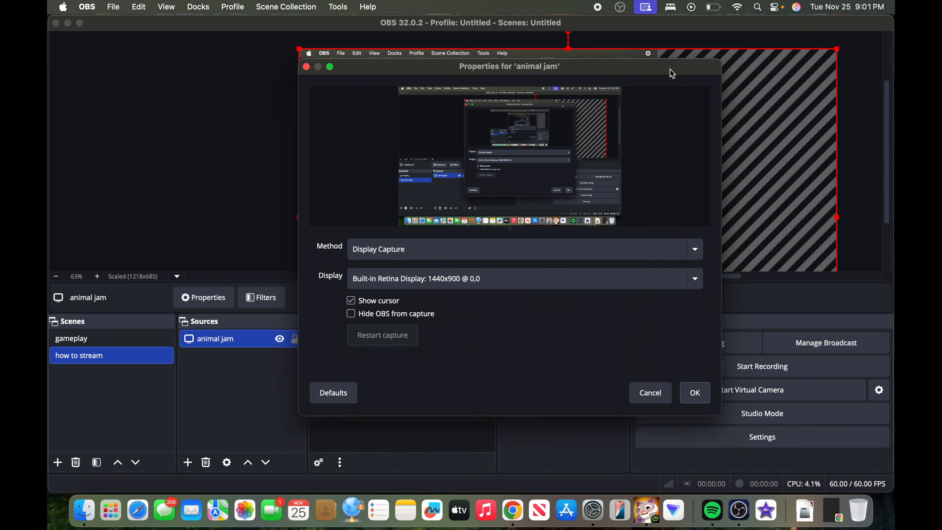
pyautogui.click(530, 252)
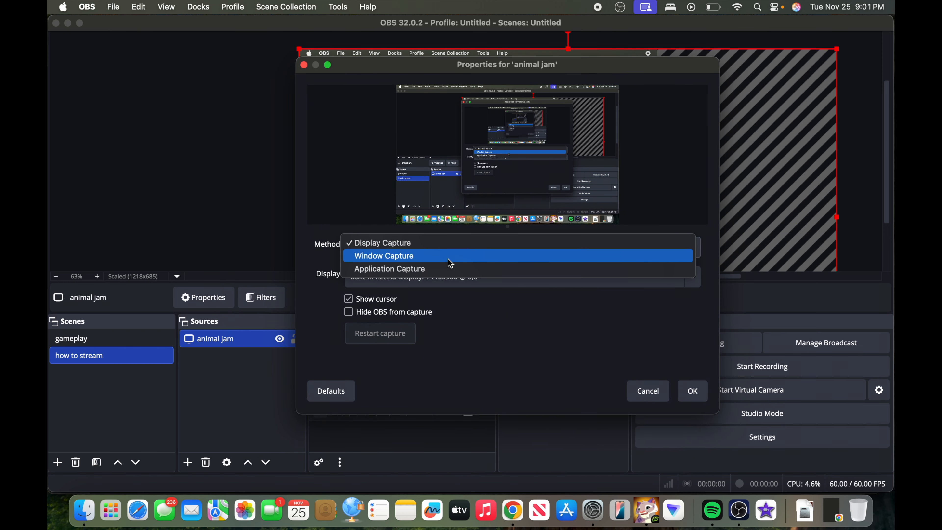
pyautogui.click(388, 256)
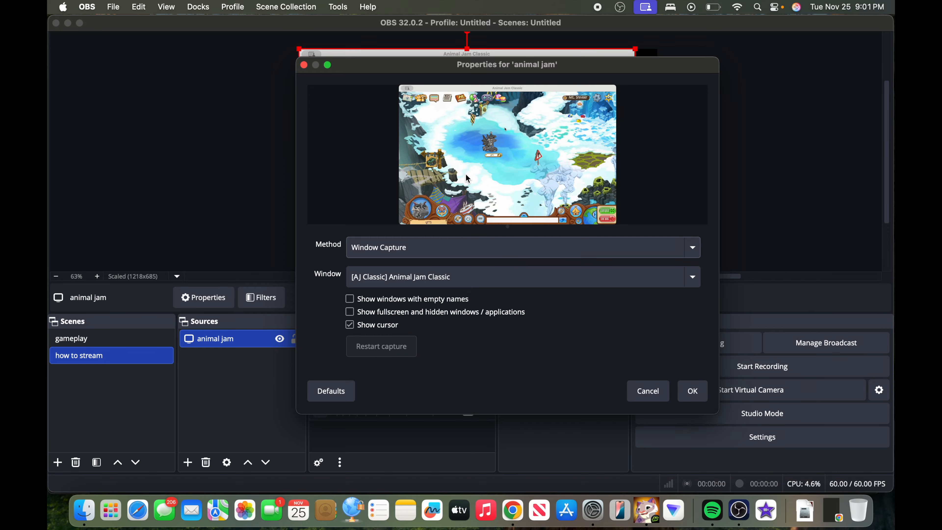
pyautogui.click(415, 279)
pyautogui.click(417, 270)
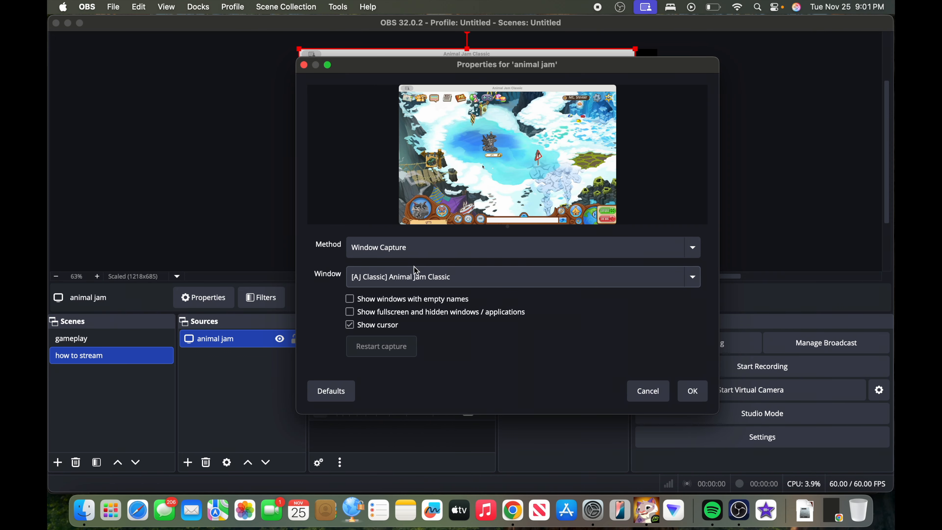
pyautogui.click(350, 325)
pyautogui.click(366, 327)
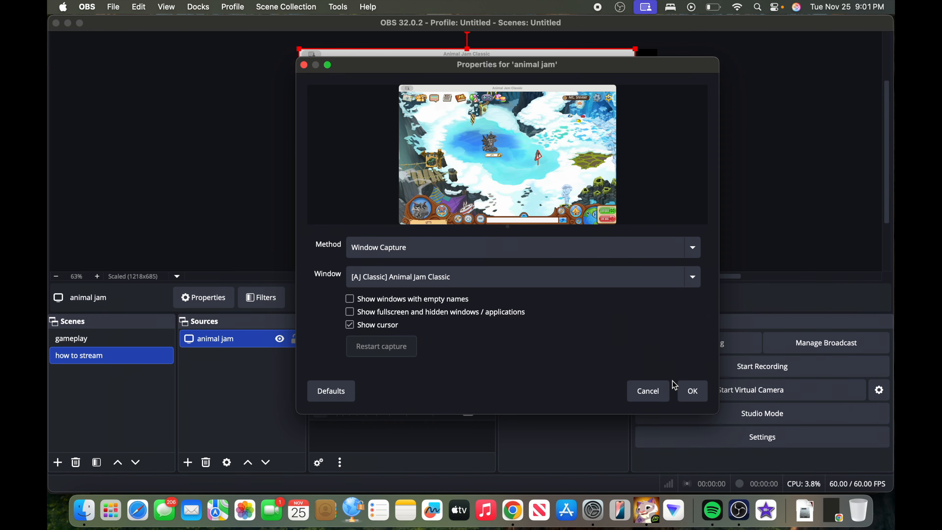
pyautogui.click(688, 390)
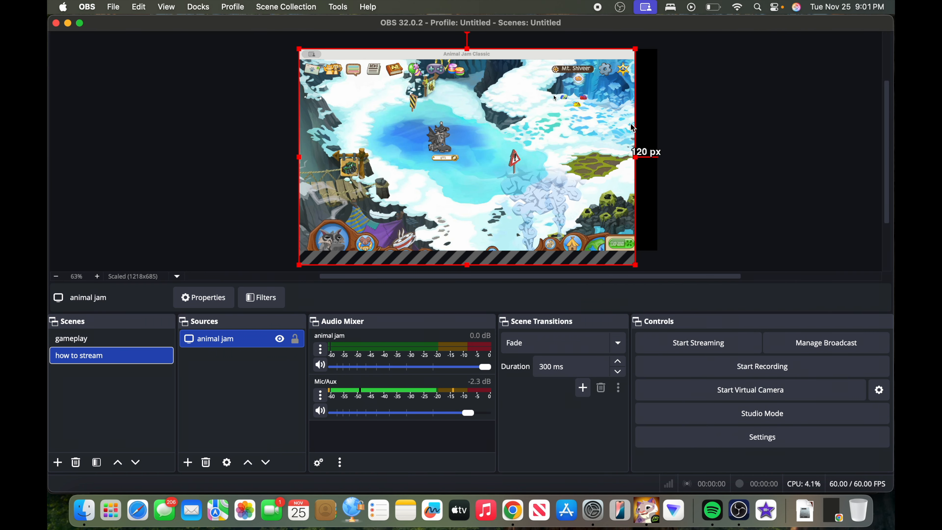
# - Shrink the animal jam capture to fit inside the canvas and crop off its window title bar
pyautogui.moveTo(635, 48); pyautogui.dragTo(555, 101)
pyautogui.moveTo(468, 163); pyautogui.dragTo(507, 125)
pyautogui.click(671, 120)
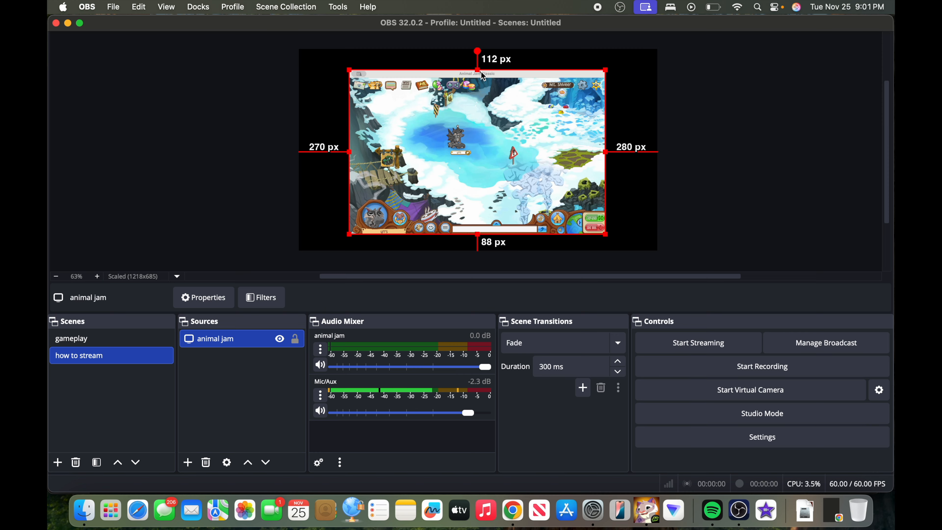
pyautogui.moveTo(477, 69); pyautogui.dragTo(477, 78)
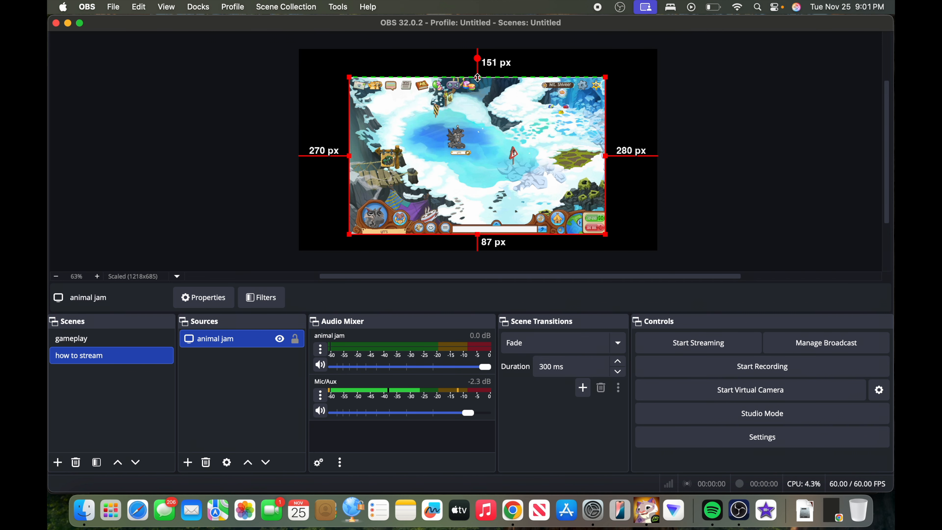
pyautogui.moveTo(475, 140); pyautogui.dragTo(458, 138)
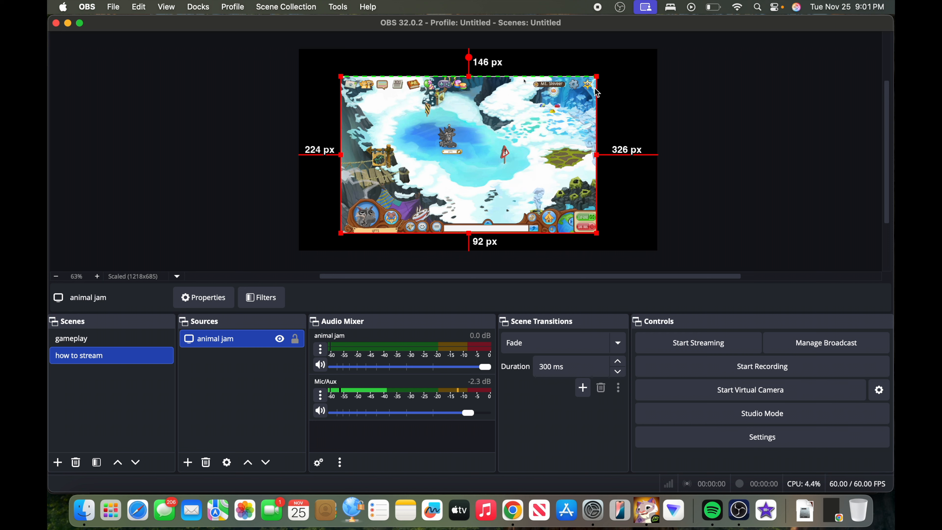
# - Enlarge the cropped animal jam capture to nearly the full canvas height, centre it, and deselect it
pyautogui.moveTo(597, 77); pyautogui.dragTo(626, 58)
pyautogui.moveTo(535, 144); pyautogui.dragTo(531, 155)
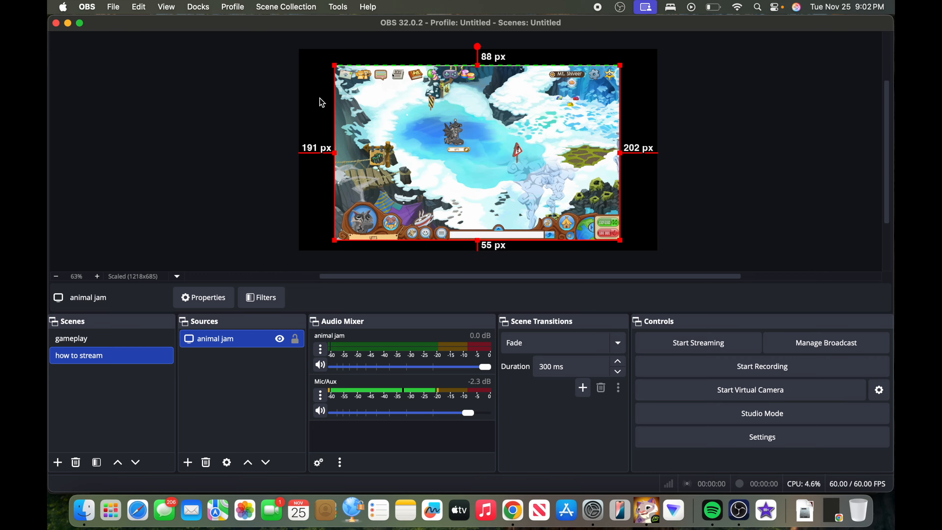
pyautogui.moveTo(335, 65); pyautogui.dragTo(313, 52)
pyautogui.moveTo(409, 98); pyautogui.dragTo(420, 102)
pyautogui.click(680, 141)
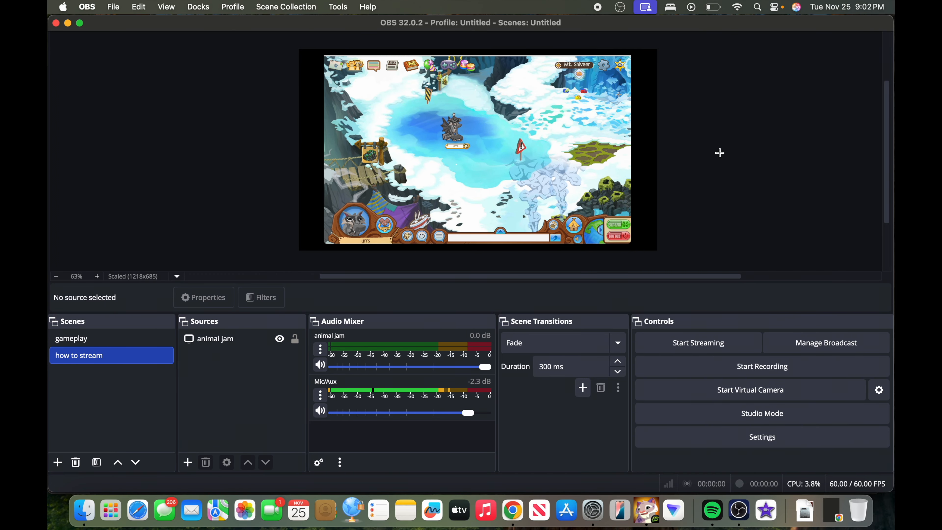
# - View the gameplay scene's overlay layout, and reposition the animal jam capture about 158 px from the canvas's left edge in "how to stream"
pyautogui.click(97, 340)
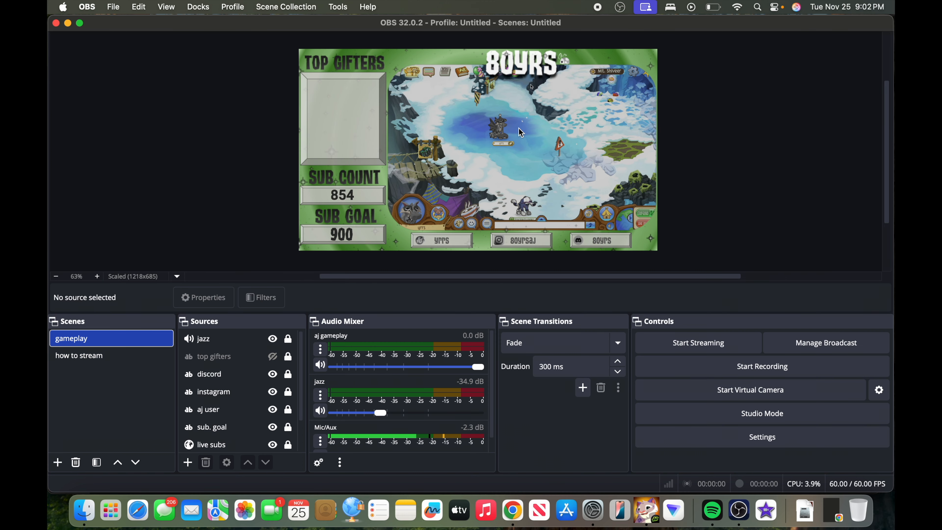
pyautogui.click(88, 357)
pyautogui.moveTo(454, 207); pyautogui.dragTo(464, 197)
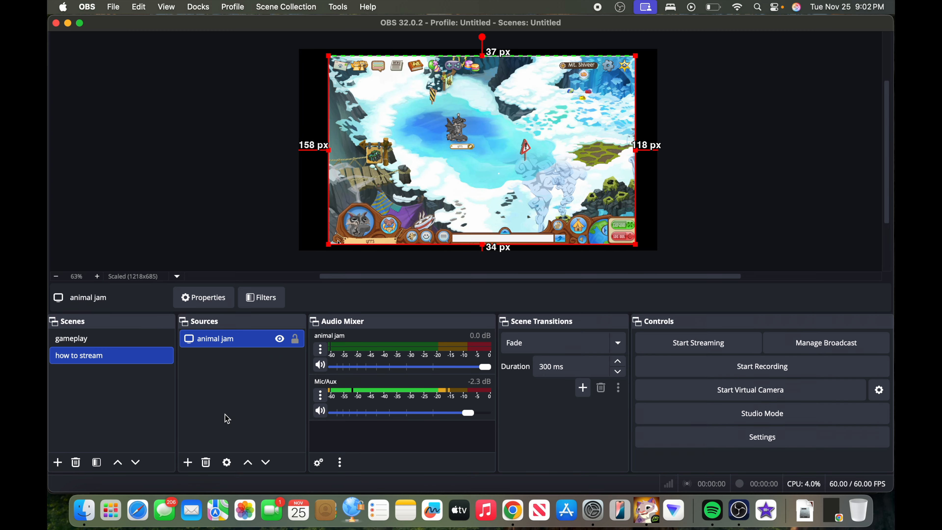
pyautogui.click(188, 463)
pyautogui.click(145, 429)
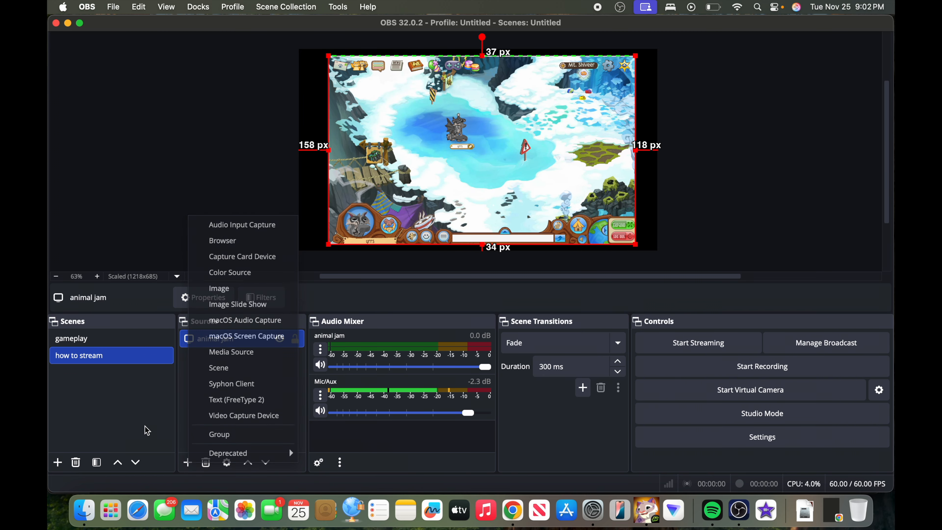
# - Add a new image source named "border" to the "how to stream" scene
pyautogui.click(188, 464)
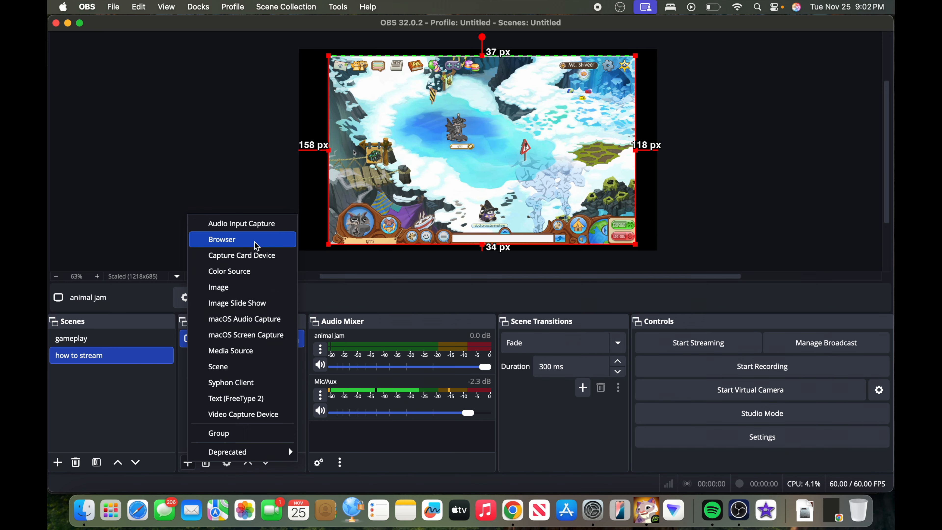
pyautogui.click(223, 288)
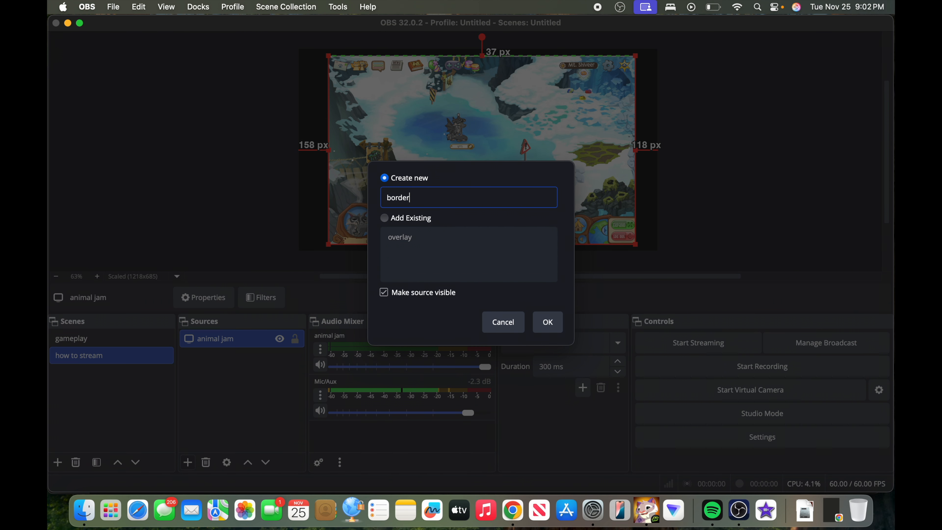
pyautogui.press('Return')
pyautogui.click(640, 256)
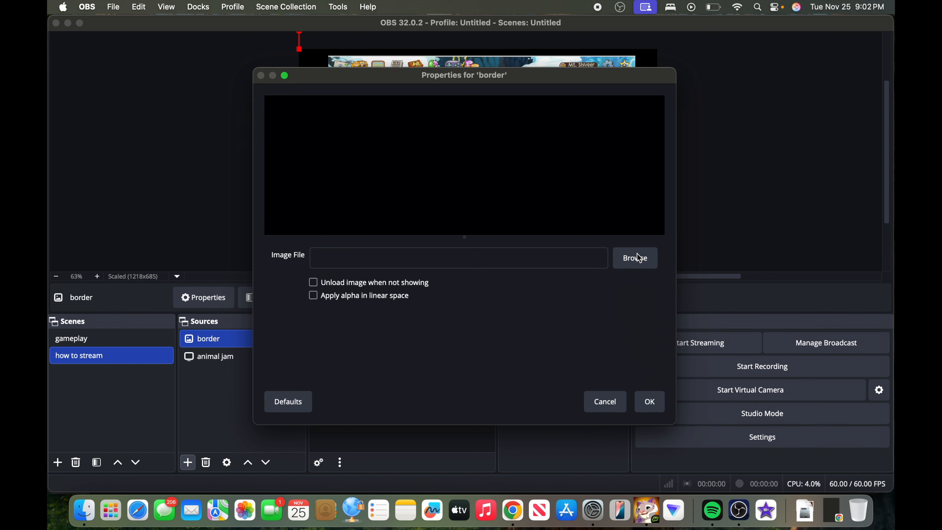
pyautogui.click(639, 318)
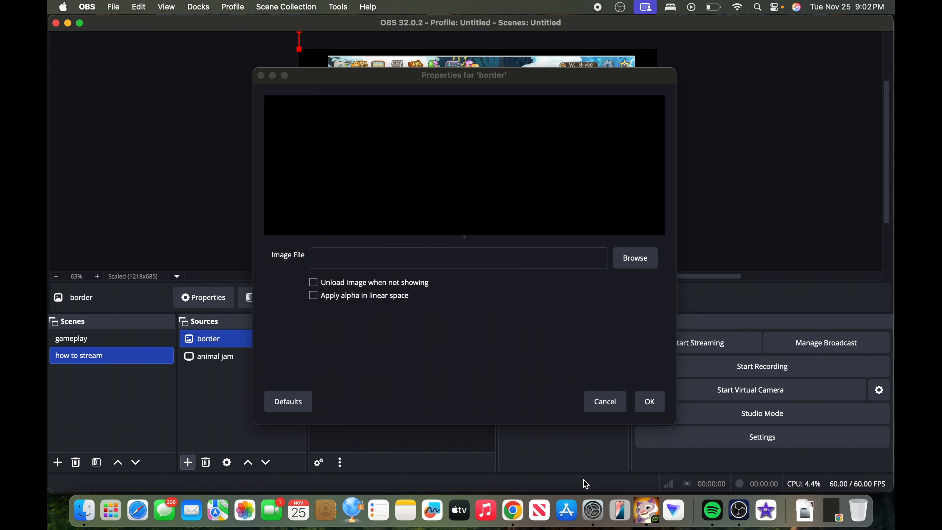
# - Switch to Chrome to view the "new stream overlay" drawing, and return to OBS
pyautogui.click(513, 512)
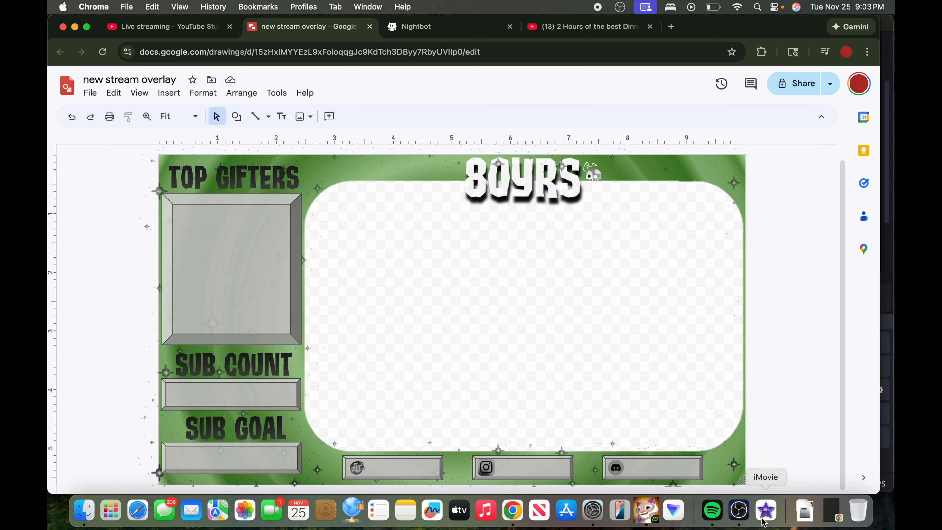
pyautogui.click(743, 517)
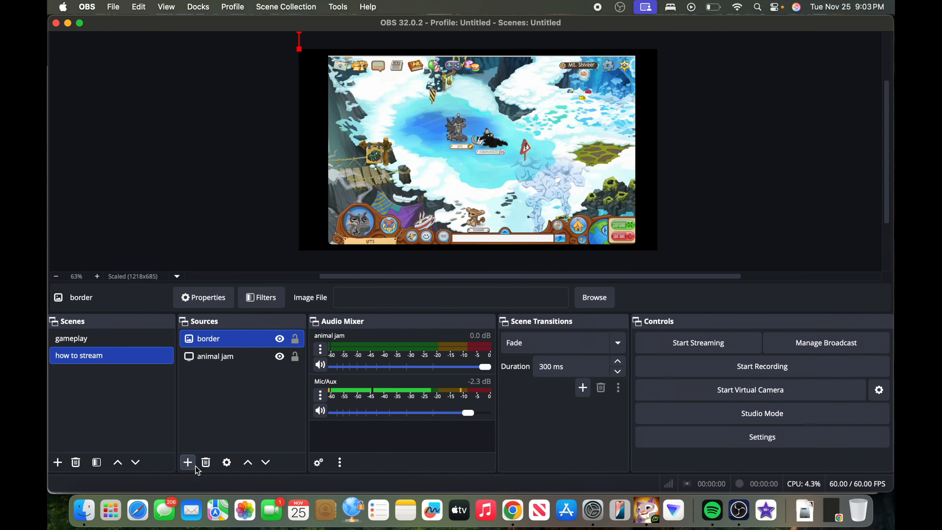
pyautogui.click(189, 465)
pyautogui.click(333, 459)
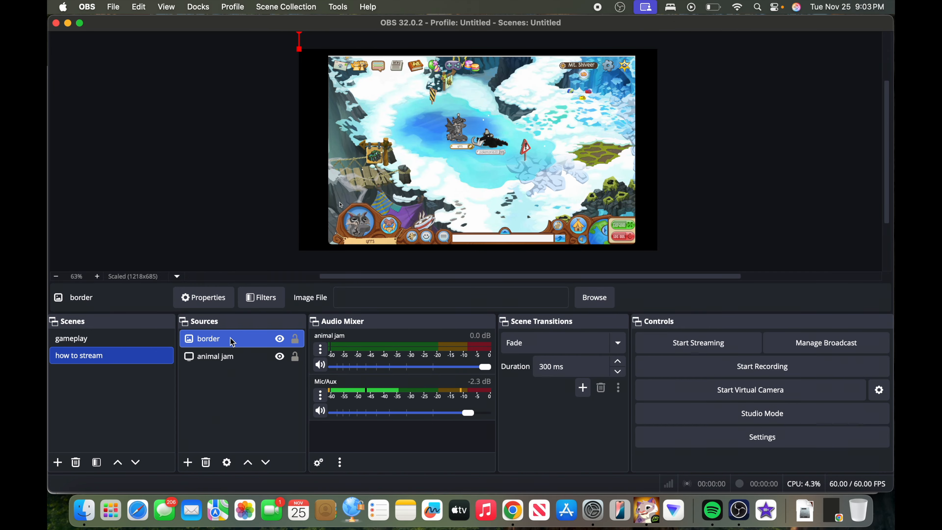
# - Load "0 THIS SHOULD BE (1).png" from Downloads as the border source's image and accept the properties
pyautogui.click(216, 301)
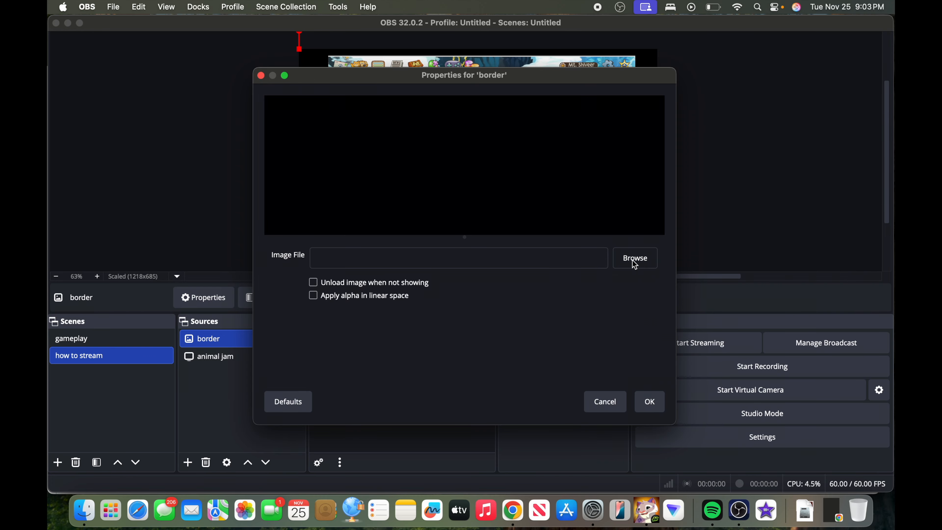
pyautogui.click(645, 261)
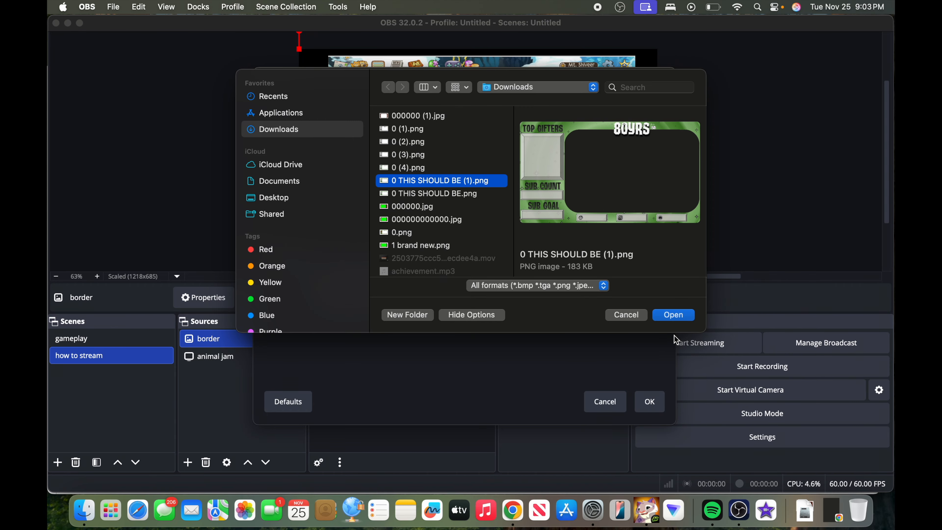
pyautogui.click(686, 317)
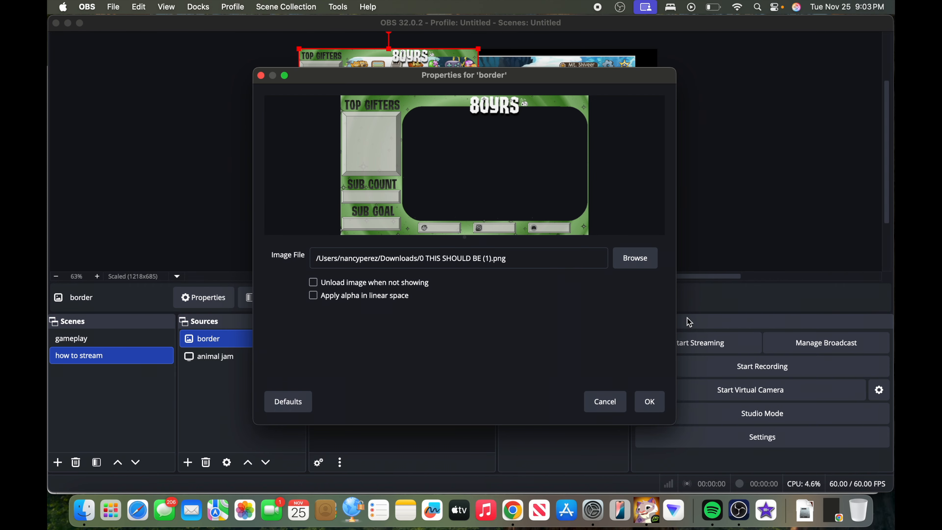
pyautogui.click(655, 405)
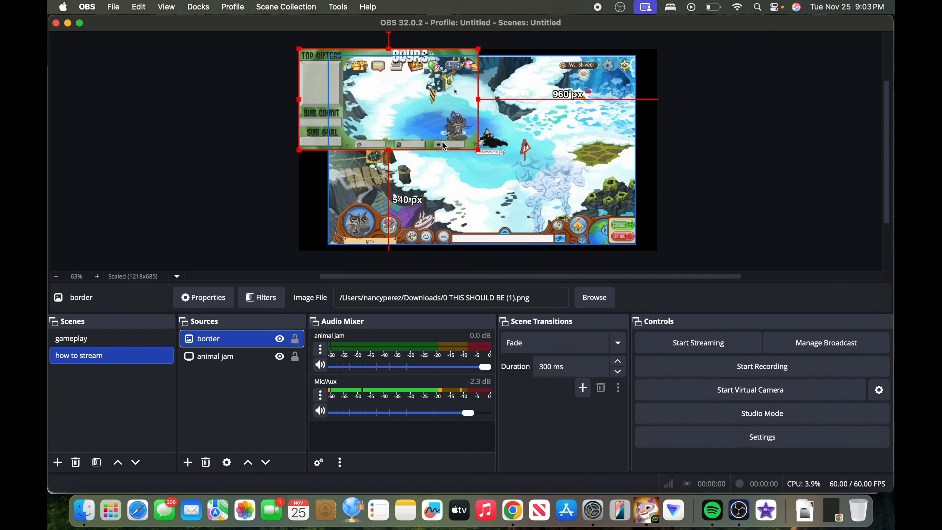
# - Enlarge the border image to fill the whole canvas and lock it in place
pyautogui.moveTo(452, 140); pyautogui.dragTo(621, 252)
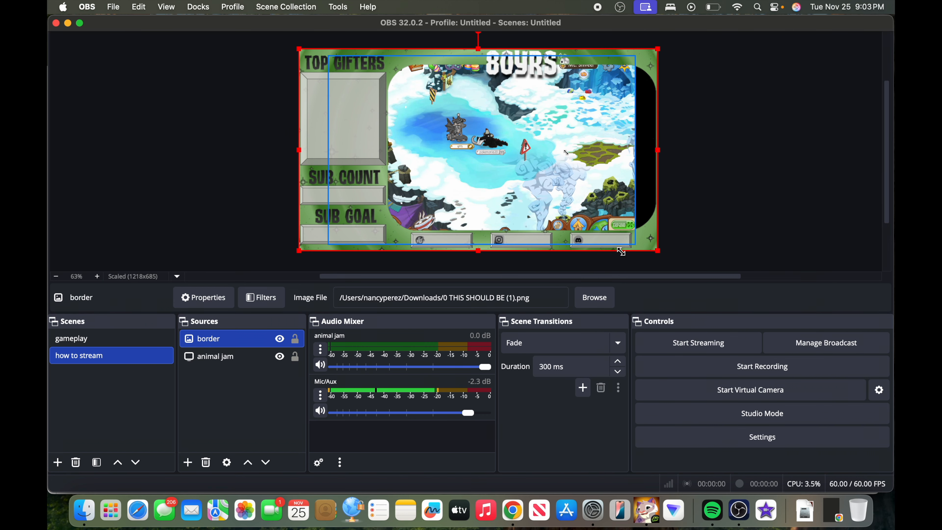
pyautogui.click(295, 339)
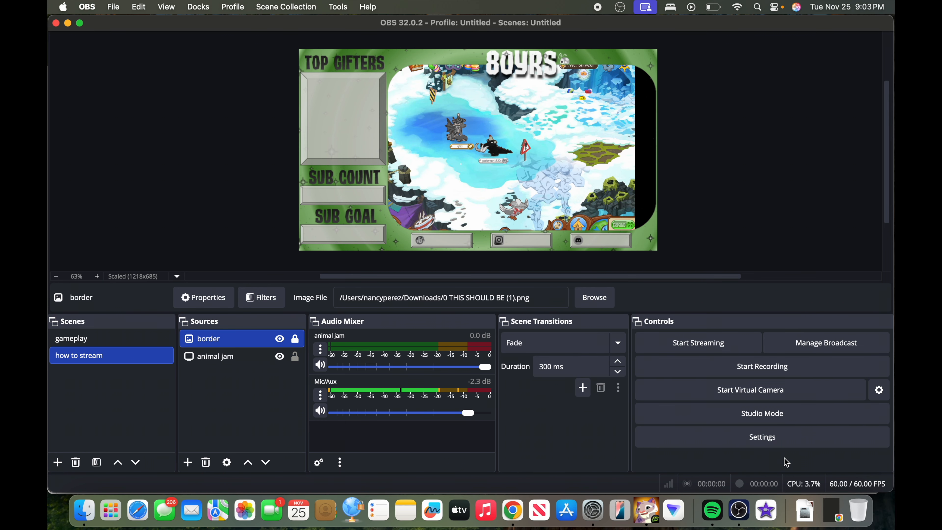
# - Check the base and output resolutions in the Video settings and close the settings
pyautogui.click(763, 441)
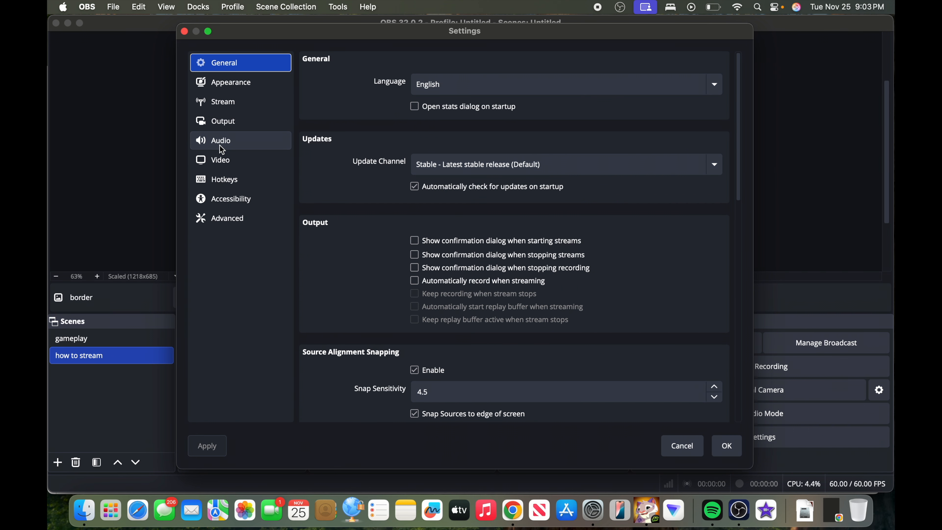
pyautogui.click(219, 160)
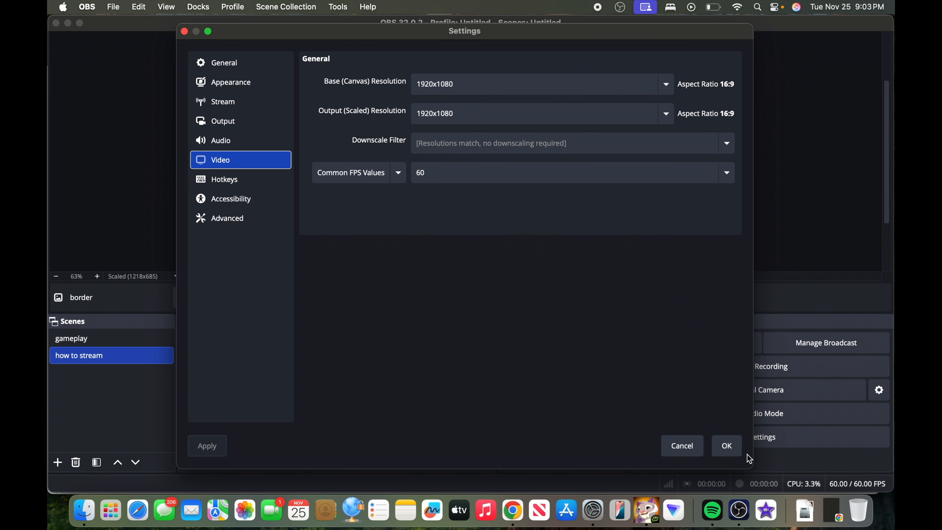
pyautogui.click(726, 445)
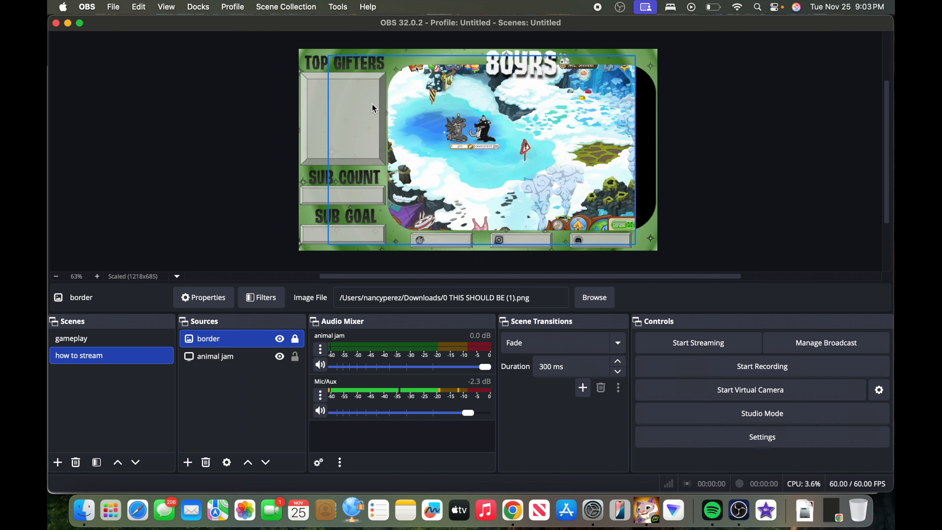
# - Reposition the animal jam capture about 255 px from the canvas's left edge, and switch its layer order above and back below the border
pyautogui.moveTo(354, 111); pyautogui.dragTo(476, 134)
pyautogui.moveTo(213, 340); pyautogui.dragTo(210, 358)
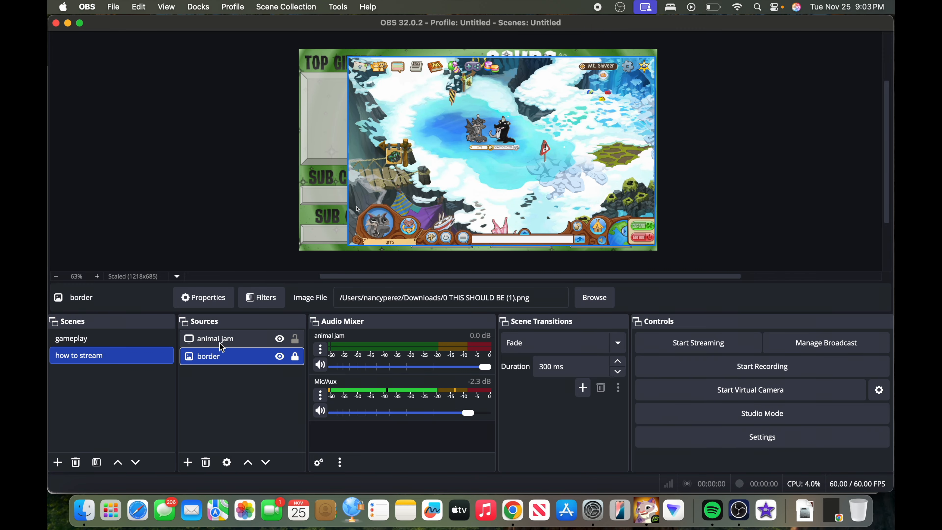
pyautogui.moveTo(228, 338); pyautogui.dragTo(225, 361)
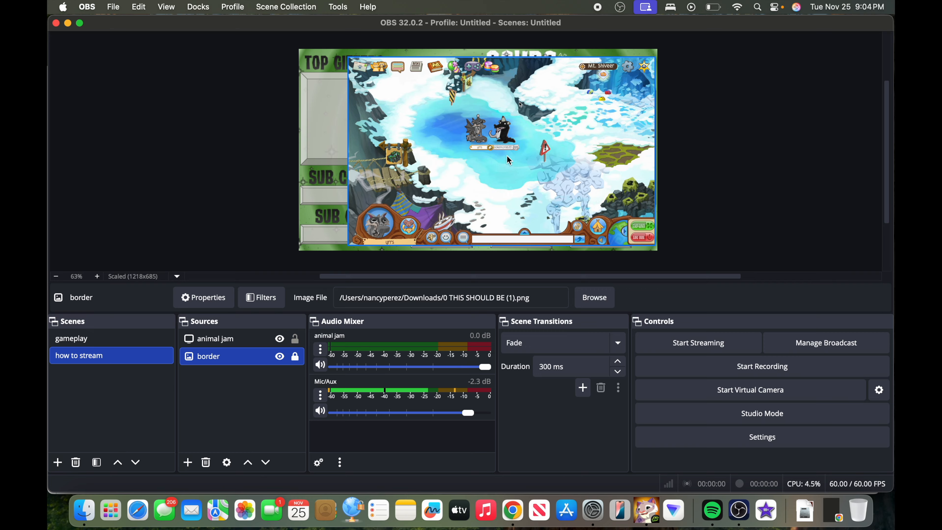
pyautogui.click(475, 154)
pyautogui.moveTo(475, 155)
pyautogui.mouseDown()
pyautogui.moveTo(467, 155)
pyautogui.moveTo(457, 122)
pyautogui.moveTo(487, 153)
pyautogui.moveTo(475, 149)
pyautogui.mouseUp()
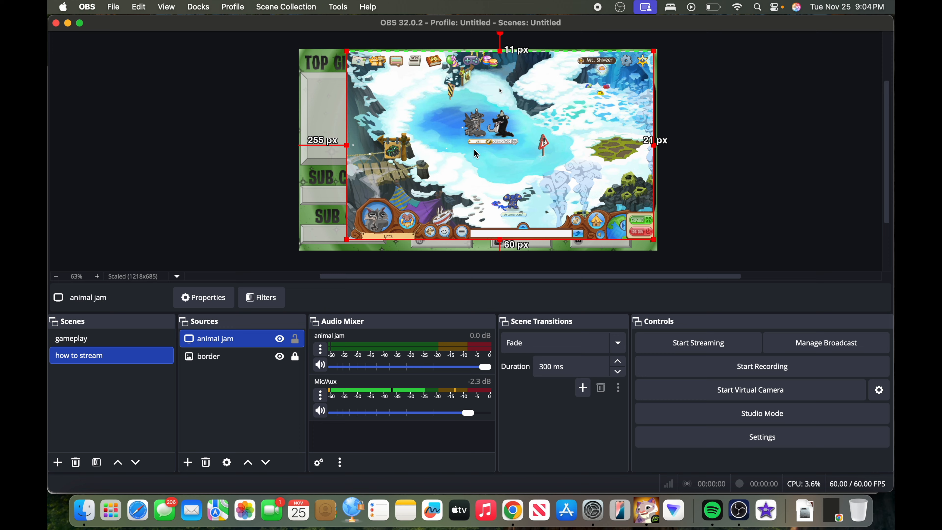
pyautogui.click(220, 357)
pyautogui.moveTo(219, 339); pyautogui.dragTo(219, 362)
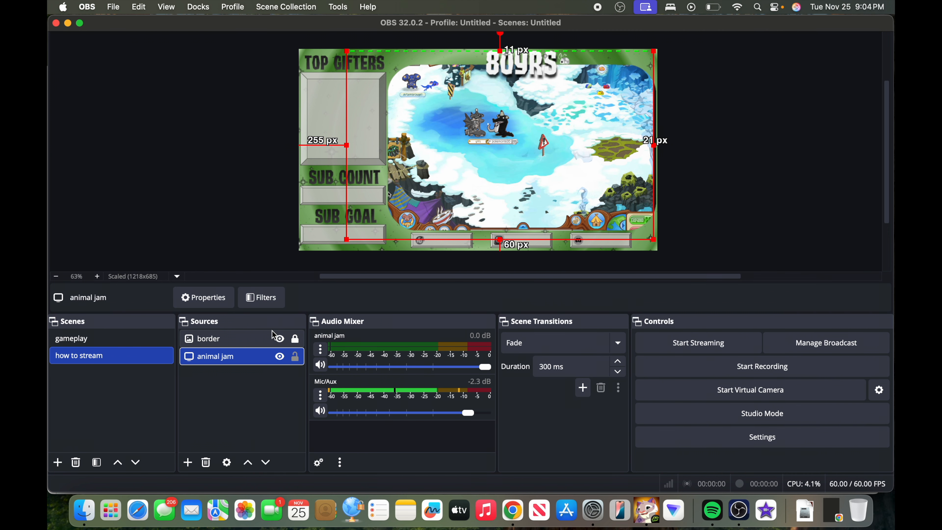
# - Shrink the animal jam capture to fit the border's opening, with its left side about 471 px from the canvas edge
pyautogui.moveTo(591, 126); pyautogui.dragTo(621, 127)
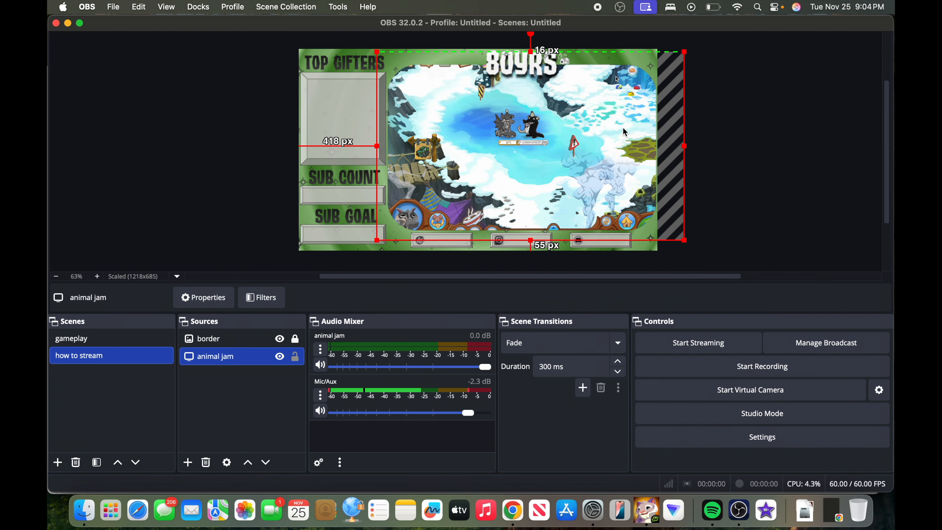
pyautogui.click(707, 42)
pyautogui.click(670, 64)
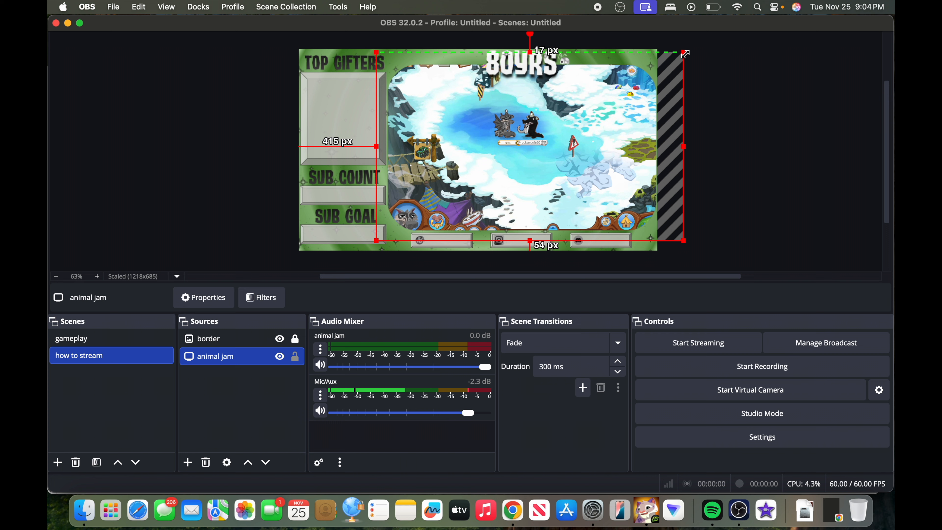
pyautogui.moveTo(686, 55); pyautogui.dragTo(611, 98)
pyautogui.moveTo(557, 117)
pyautogui.mouseDown()
pyautogui.moveTo(577, 109)
pyautogui.moveTo(566, 106)
pyautogui.mouseUp()
pyautogui.moveTo(622, 87); pyautogui.dragTo(661, 61)
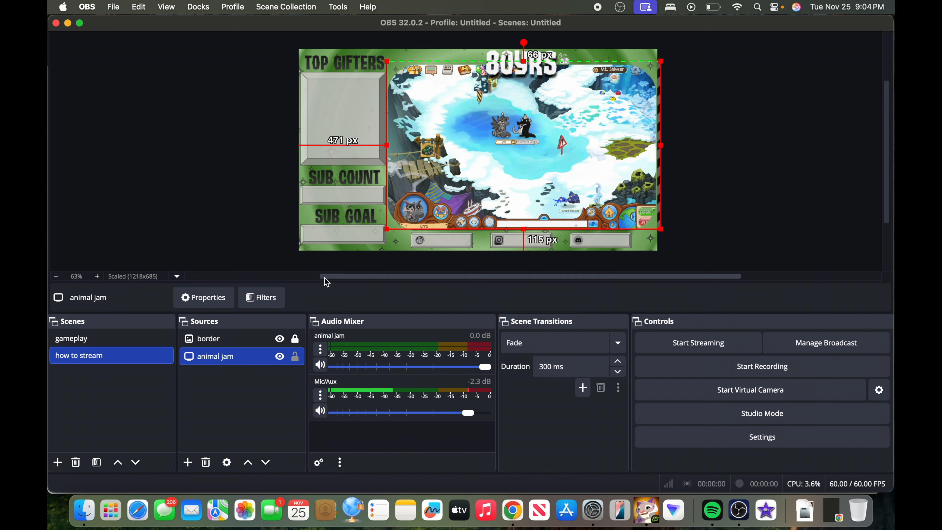
# - Nudge the animal jam capture to about 456 px from the canvas's left edge and lock it in place
pyautogui.click(699, 185)
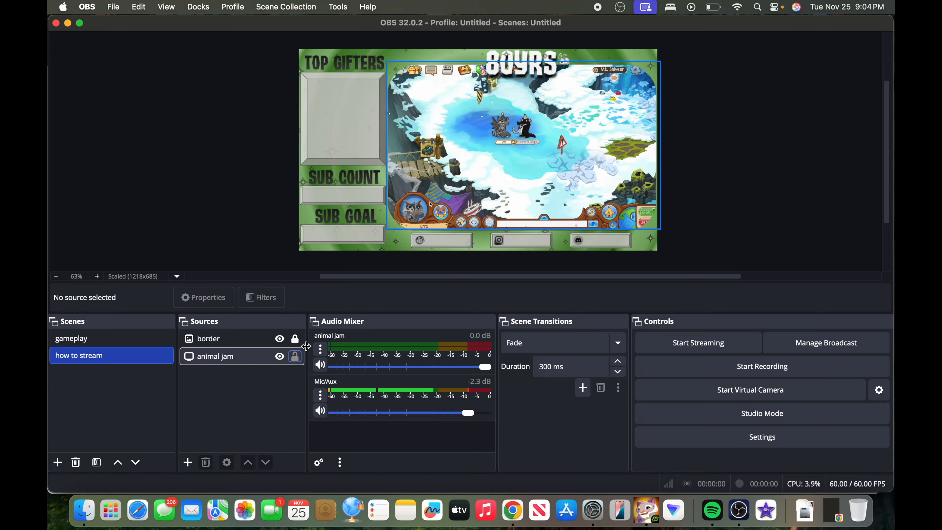
pyautogui.click(658, 108)
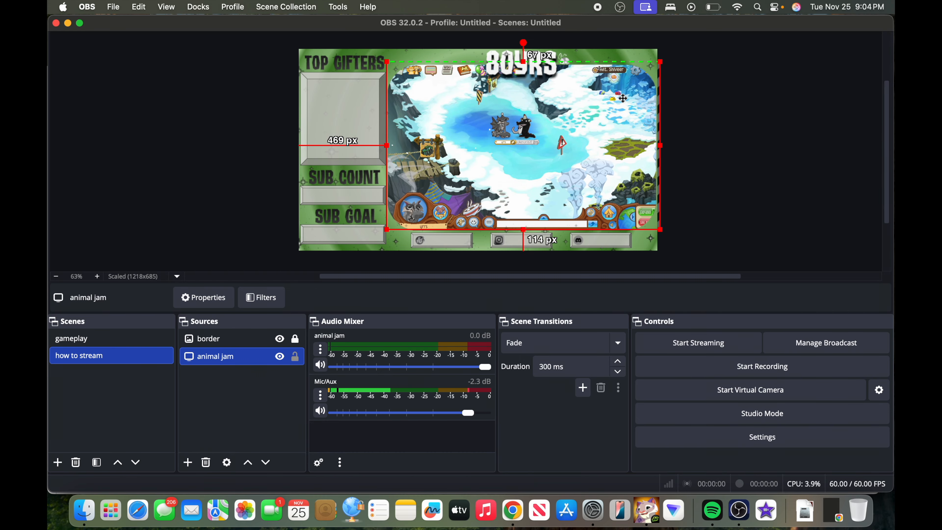
pyautogui.moveTo(644, 87); pyautogui.dragTo(640, 88)
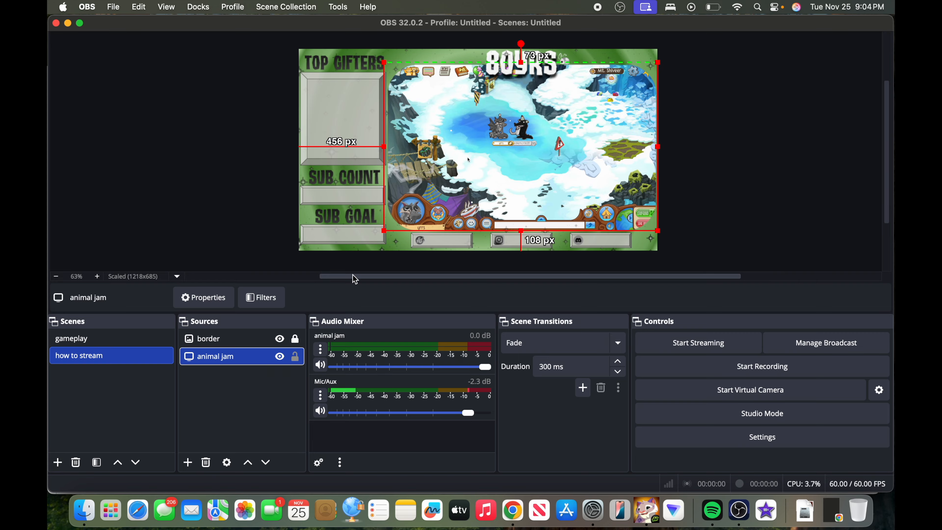
pyautogui.click(295, 357)
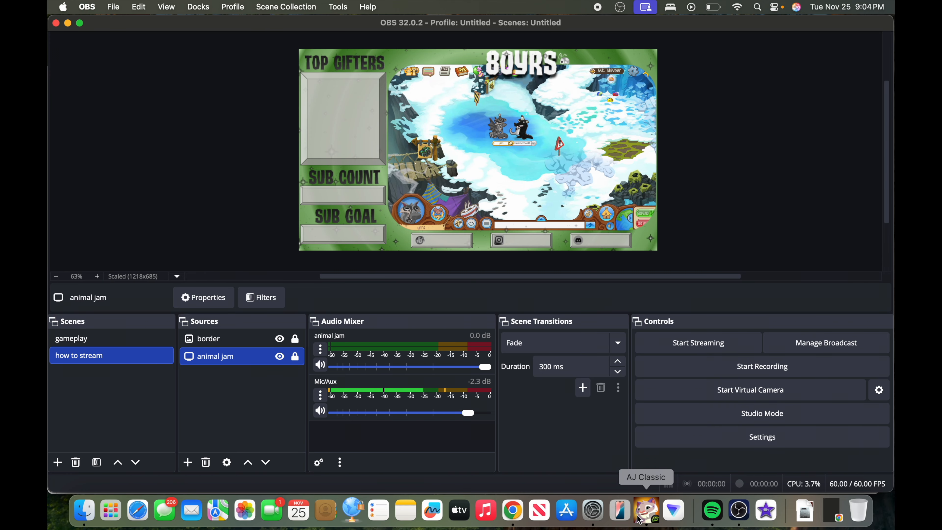
# - Switch to AJ Classic to view the game window's lower-corner controls, and return to OBS
pyautogui.click(647, 510)
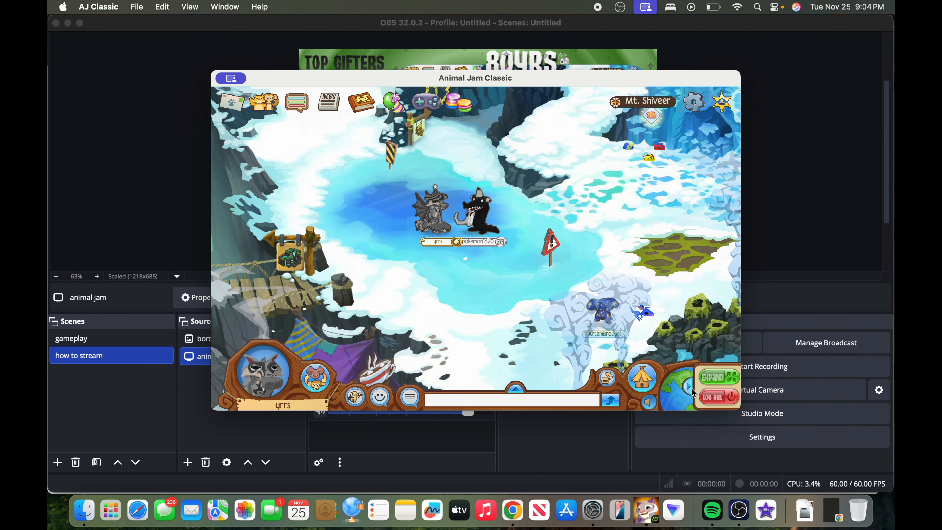
pyautogui.click(564, 448)
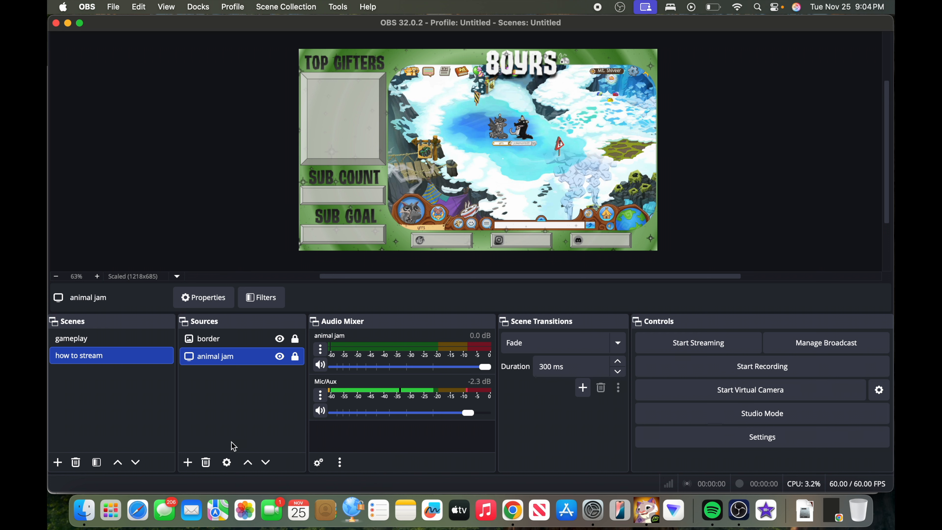
# - Switch to Chrome, open the channel's live subscriber count from YouTube Studio analytics, and copy the page's URL
pyautogui.click(513, 520)
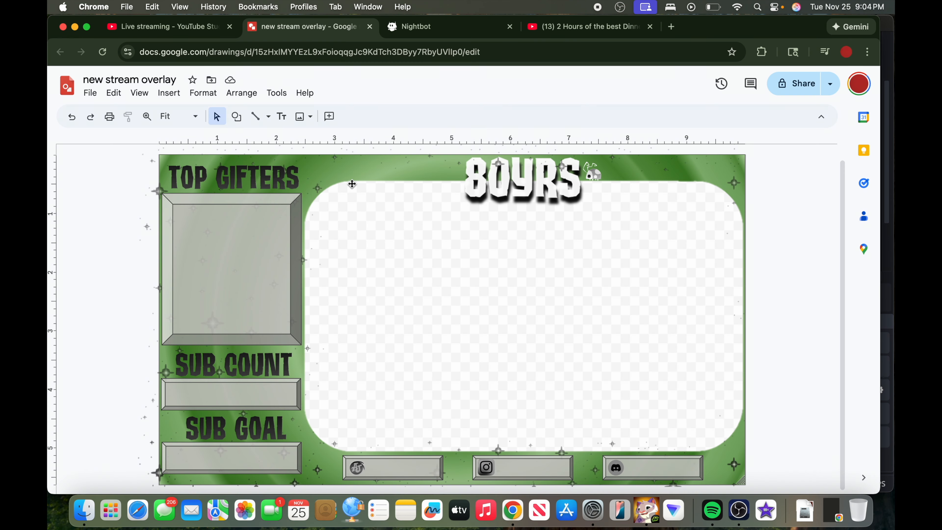
pyautogui.click(173, 24)
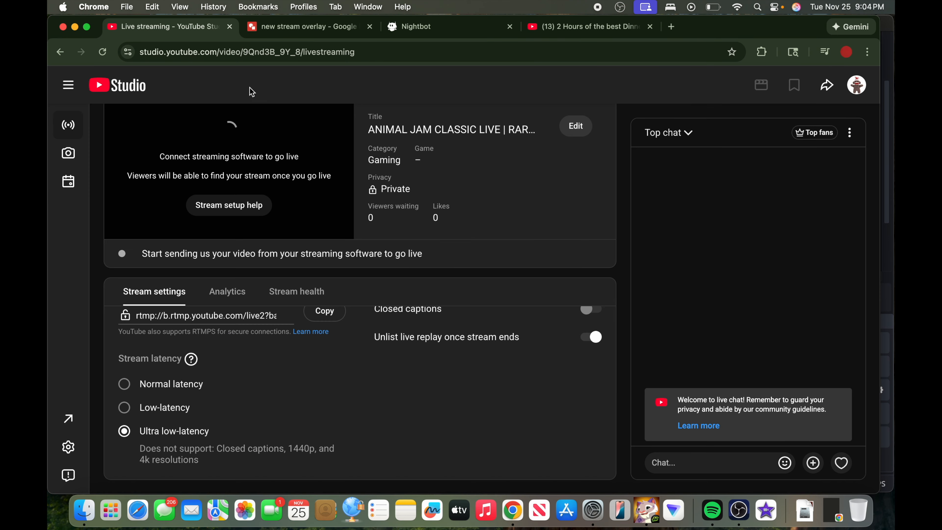
pyautogui.click(121, 85)
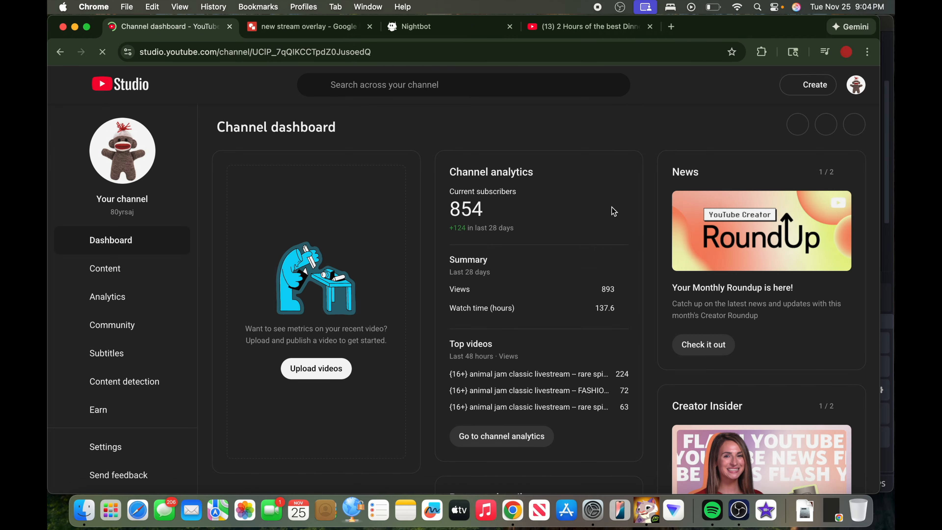
pyautogui.click(112, 304)
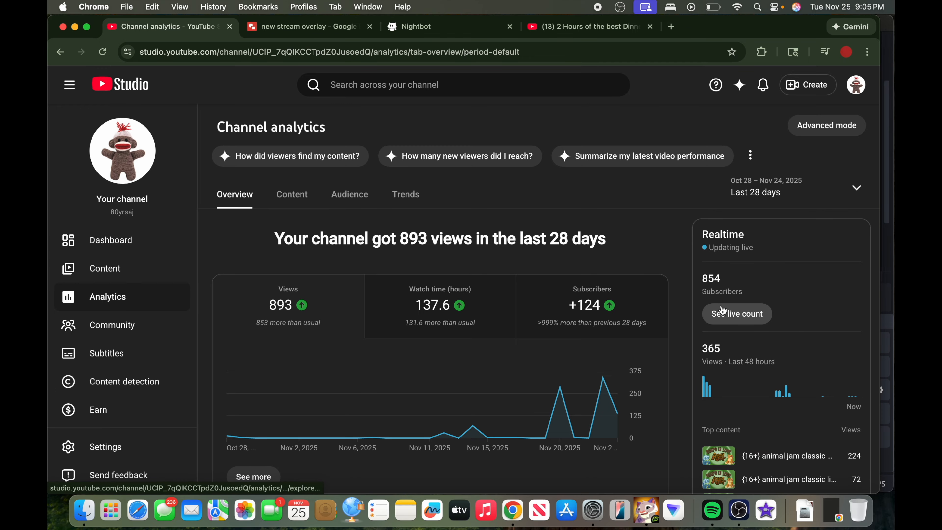
pyautogui.click(742, 320)
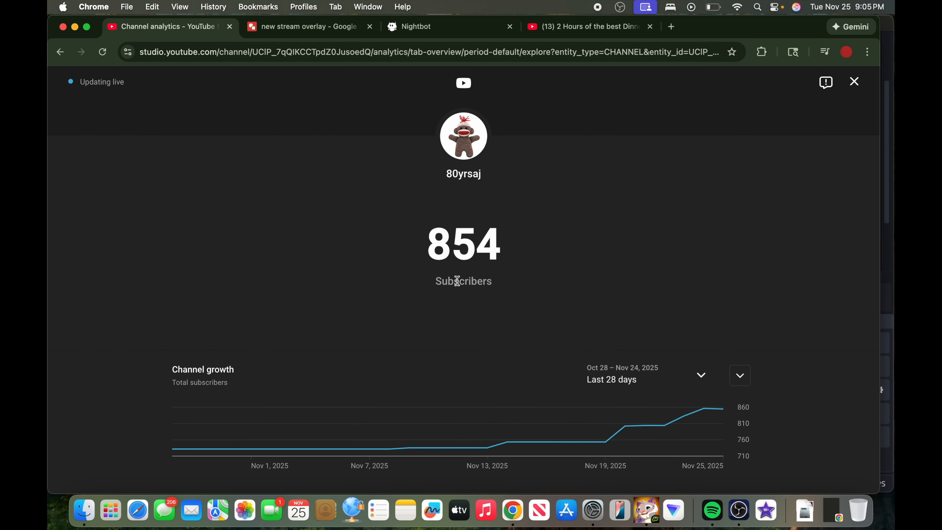
pyautogui.click(468, 52)
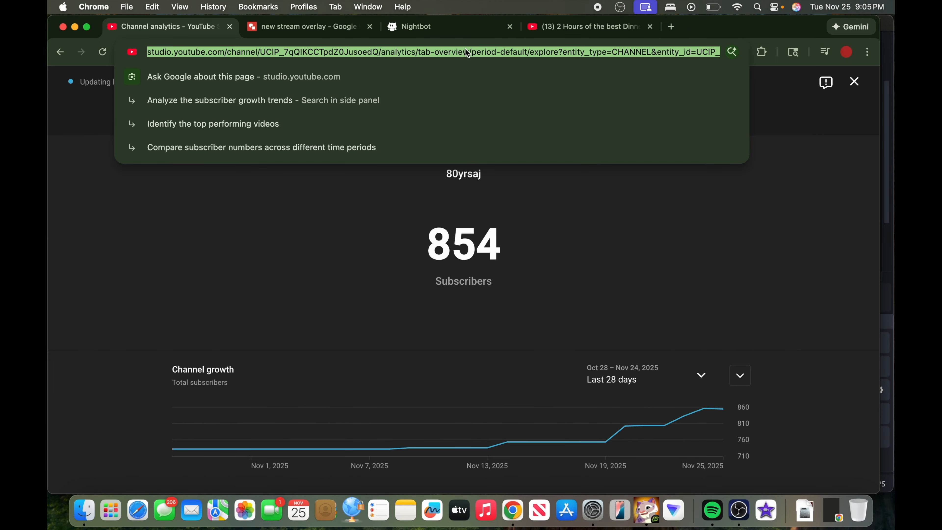
# - Return to OBS and add a Browser source named sub count, using the copied live subscriber count URL
pyautogui.click(739, 492)
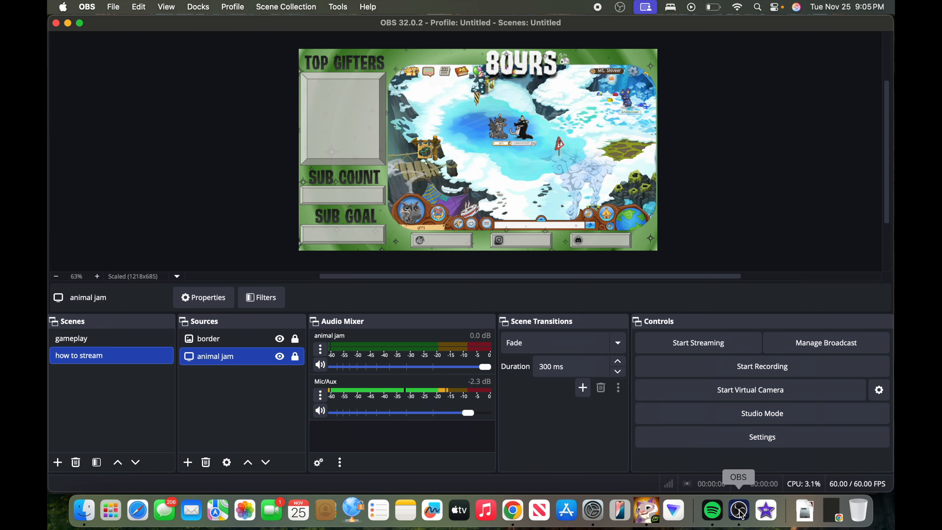
pyautogui.click(187, 463)
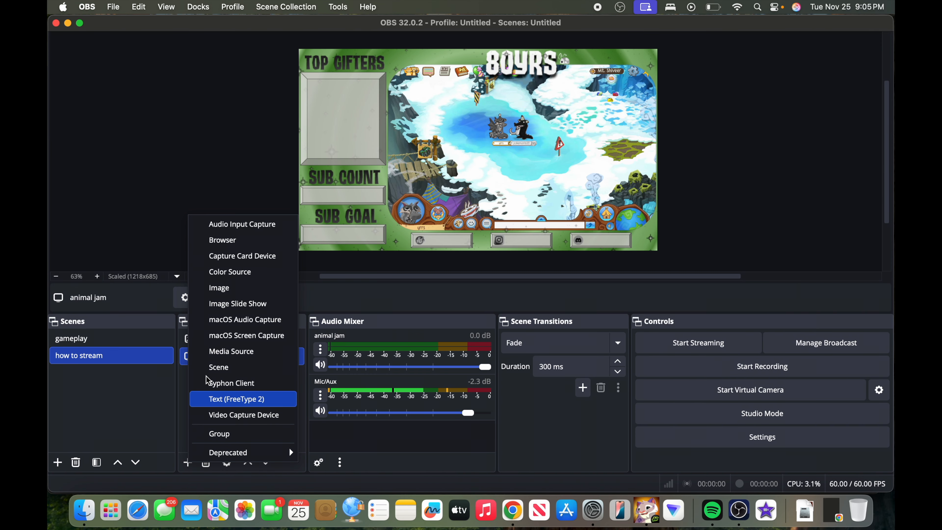
pyautogui.click(233, 241)
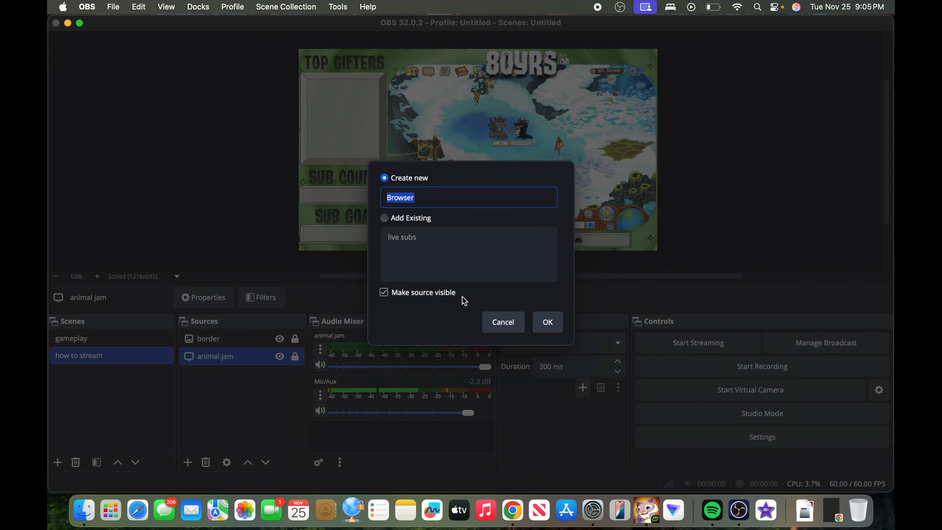
pyautogui.write('sub count')
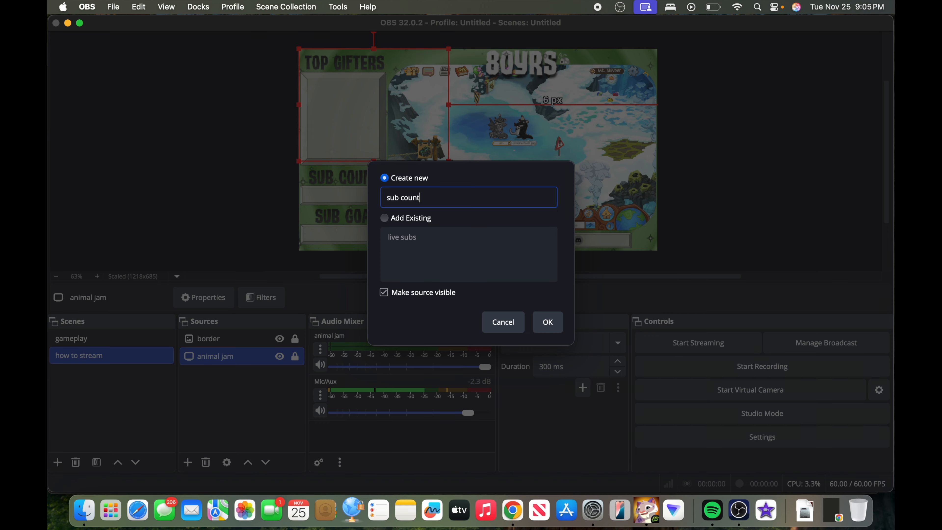
pyautogui.press('Return')
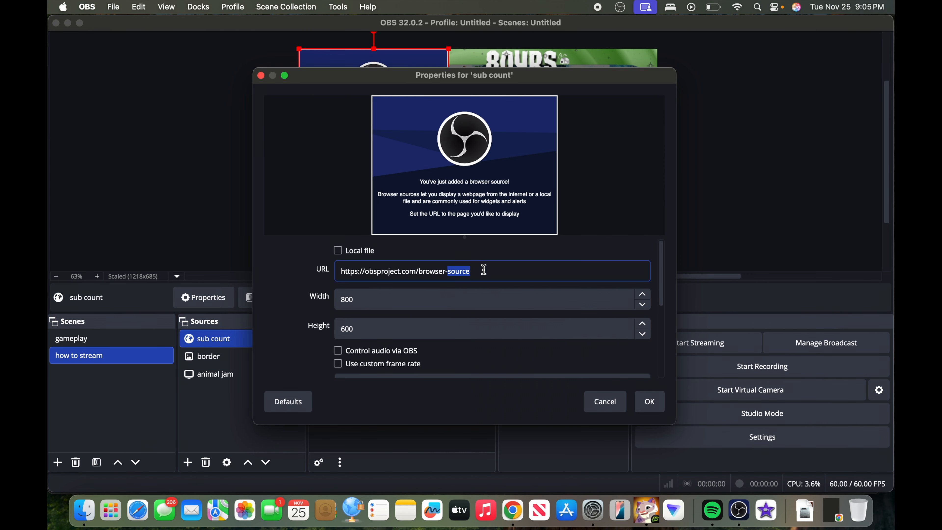
pyautogui.press('super+v')
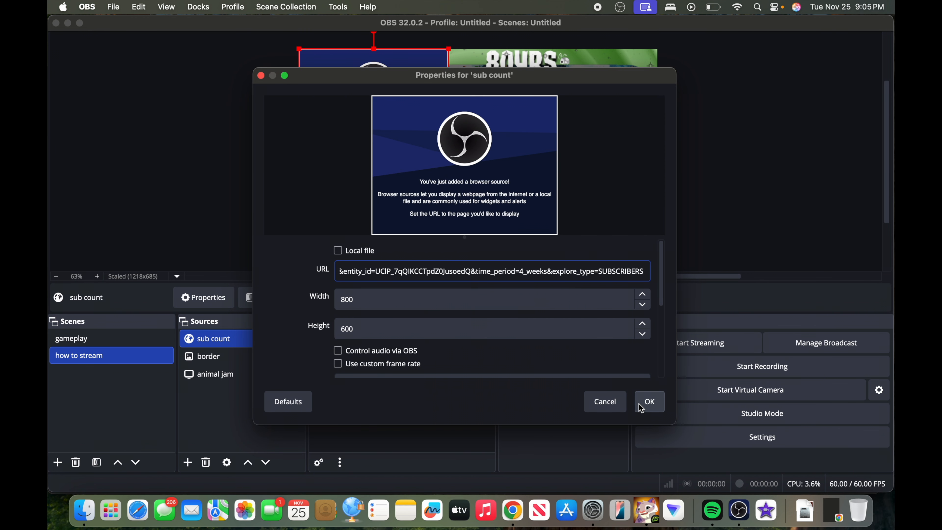
pyautogui.click(652, 403)
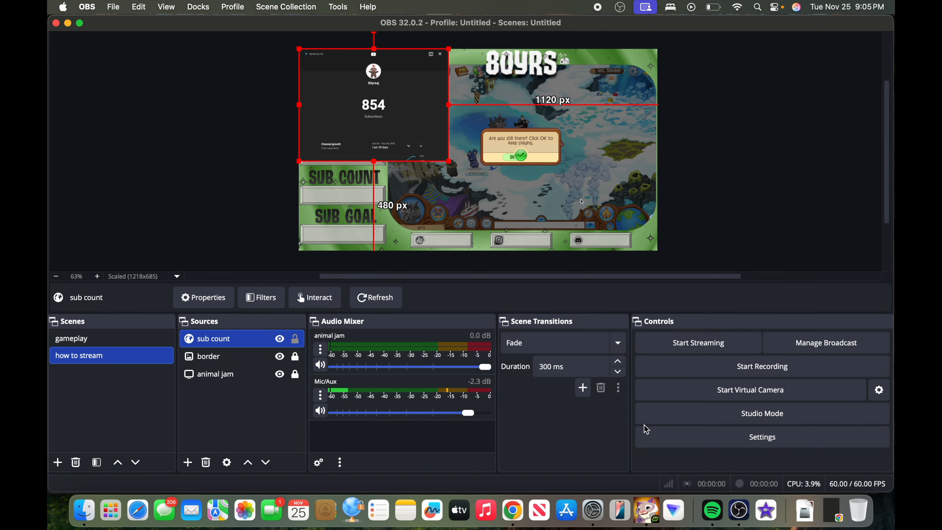
# - Switch to AJ Classic to dismiss the game's inactivity prompt, and return to OBS
pyautogui.click(646, 510)
pyautogui.click(471, 265)
pyautogui.click(879, 205)
pyautogui.click(879, 205)
# - Move the sub count source to about 621 px from the canvas's left edge, and close and reopen its live count page through Interact
pyautogui.moveTo(389, 121); pyautogui.dragTo(504, 167)
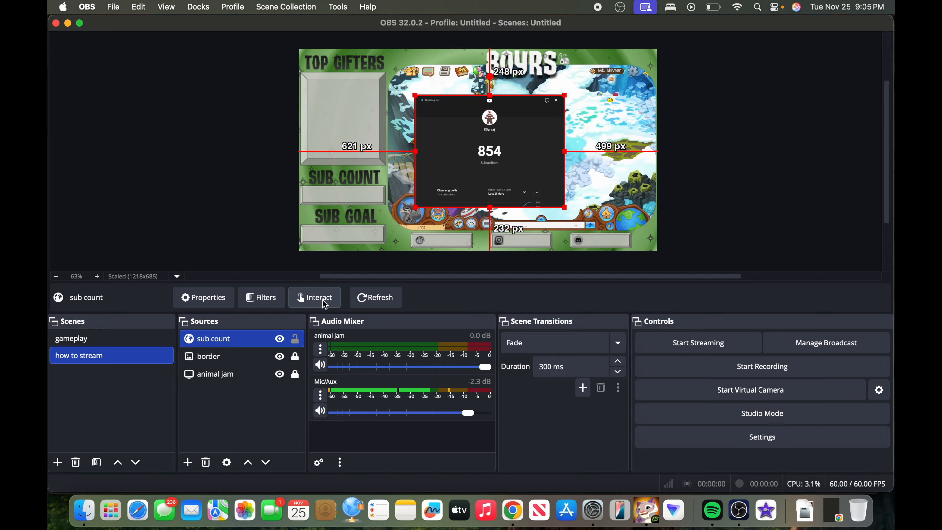
pyautogui.click(313, 298)
pyautogui.scroll(-1, 461, 300)
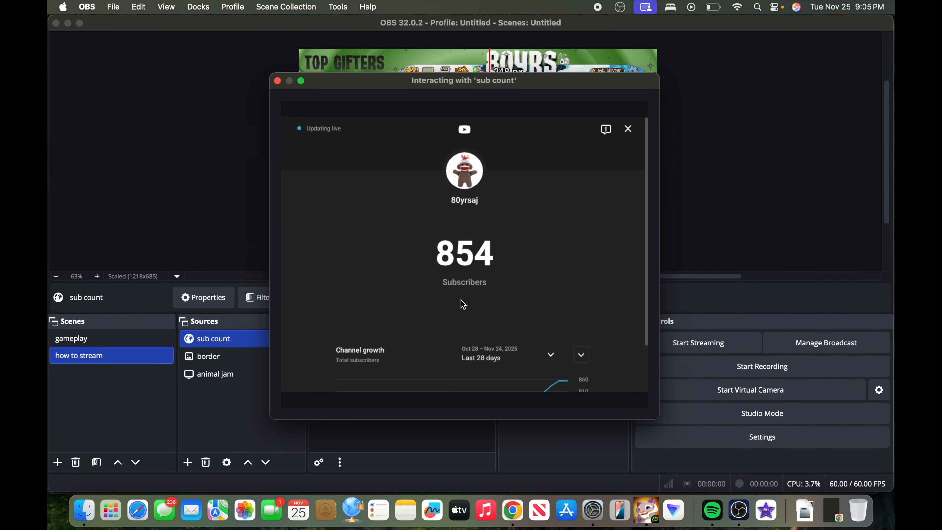
pyautogui.click(630, 129)
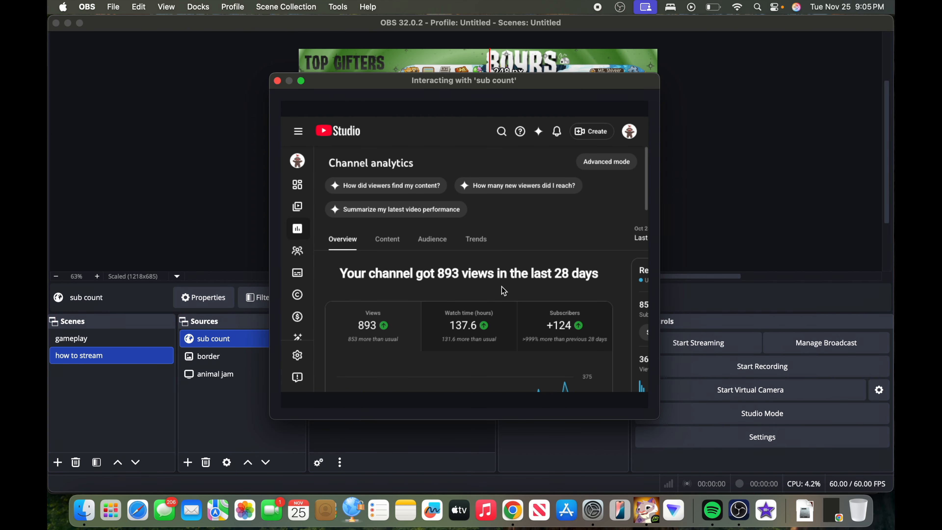
pyautogui.hscroll(5, 503, 291)
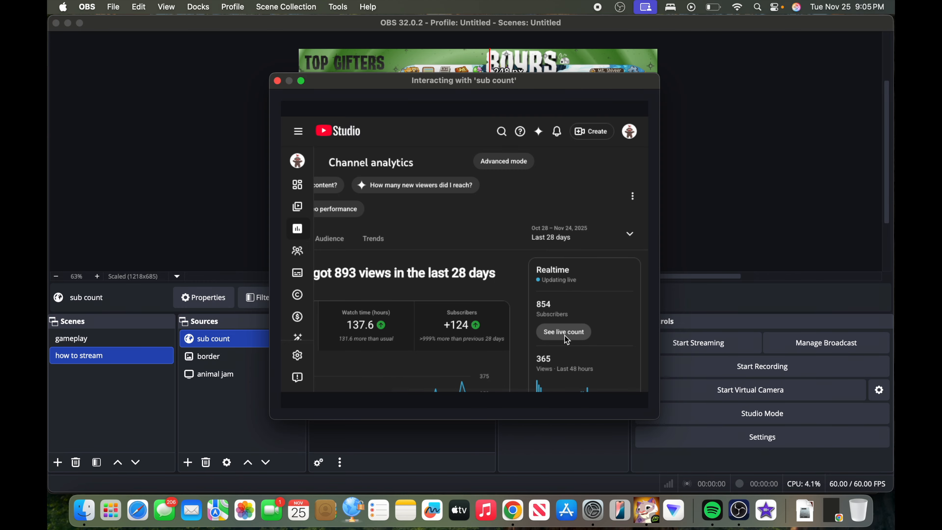
pyautogui.click(565, 333)
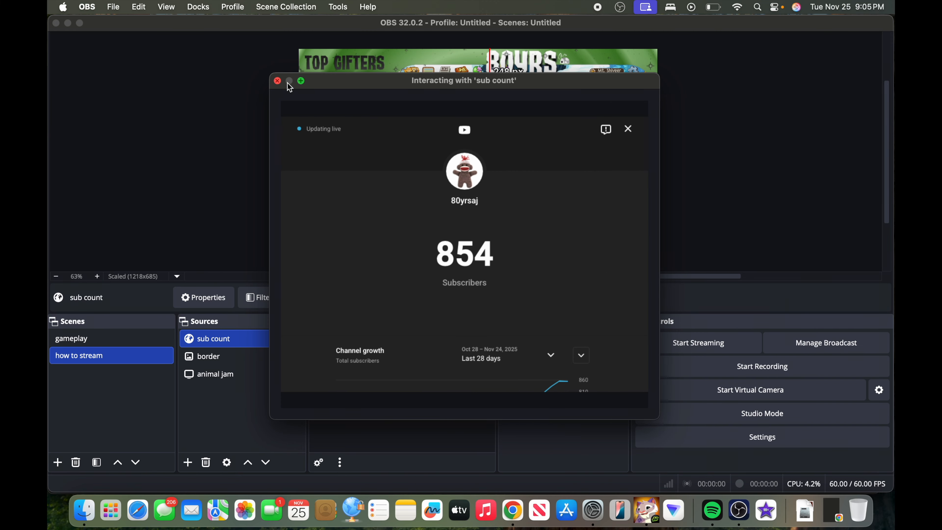
pyautogui.click(277, 81)
# - Enlarge the sub count source and position it about 402 px from the canvas's left edge and 190 px from its upper edge
pyautogui.moveTo(415, 207); pyautogui.dragTo(378, 242)
pyautogui.moveTo(467, 207); pyautogui.dragTo(473, 196)
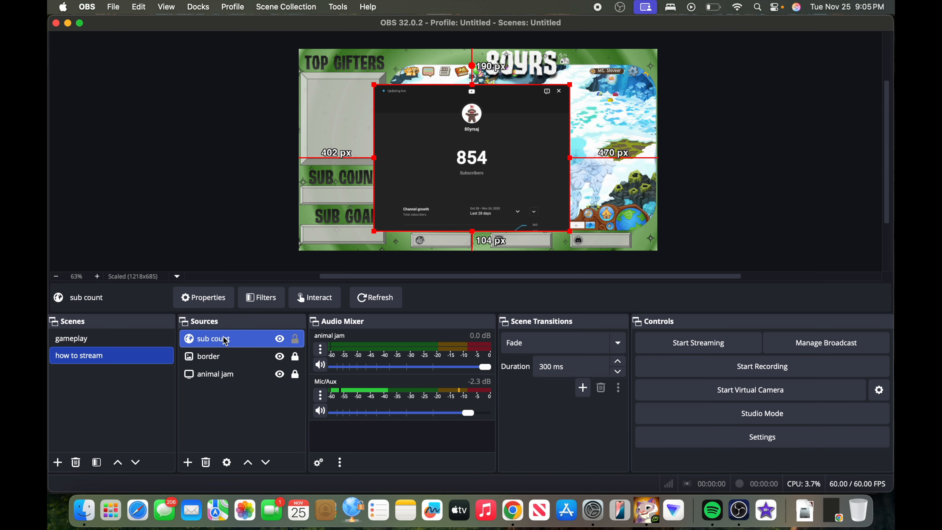
# - Add a Color Key filter to the sub count source with the custom key color #282828 sampled from the page's dark background
pyautogui.click(268, 301)
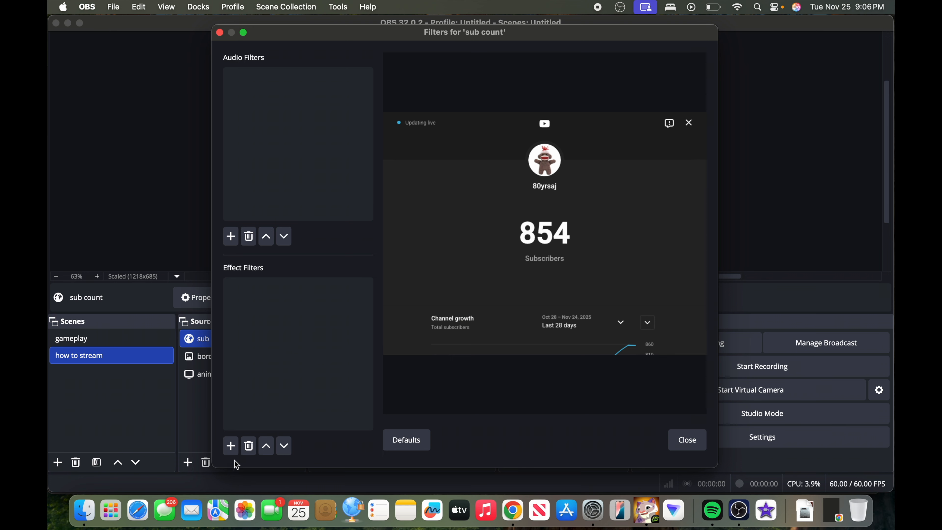
pyautogui.click(230, 441)
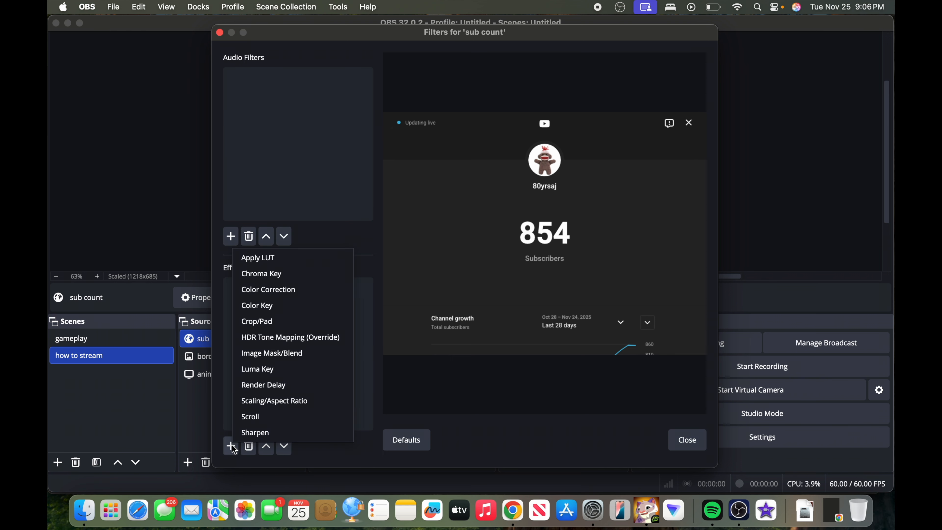
pyautogui.click(261, 306)
pyautogui.click(490, 266)
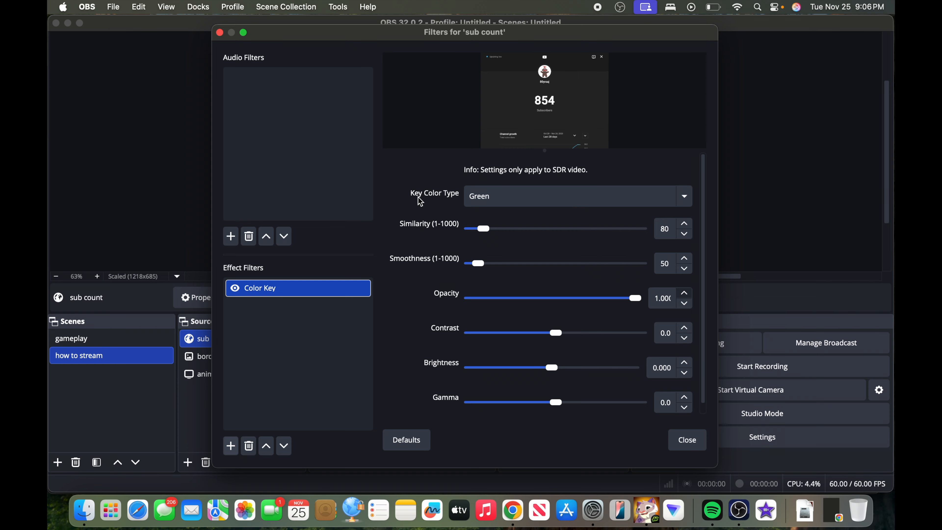
pyautogui.click(490, 203)
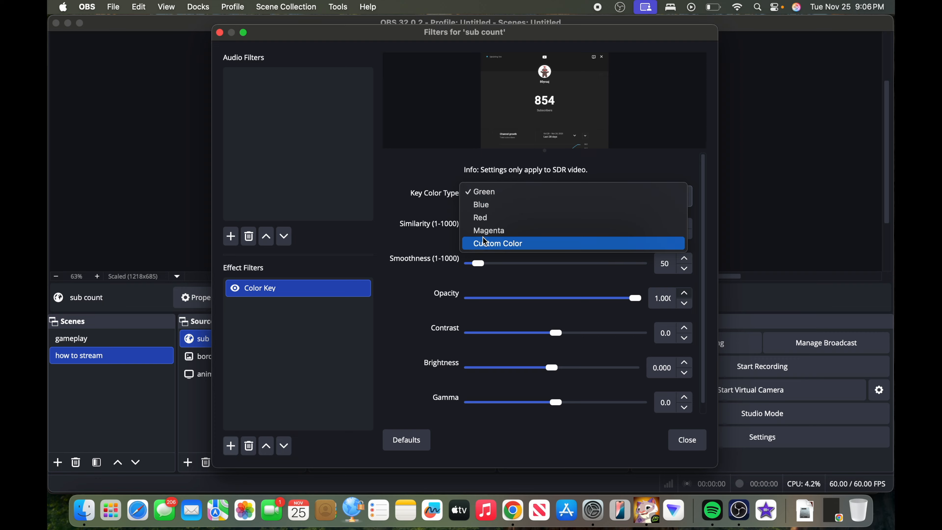
pyautogui.click(486, 245)
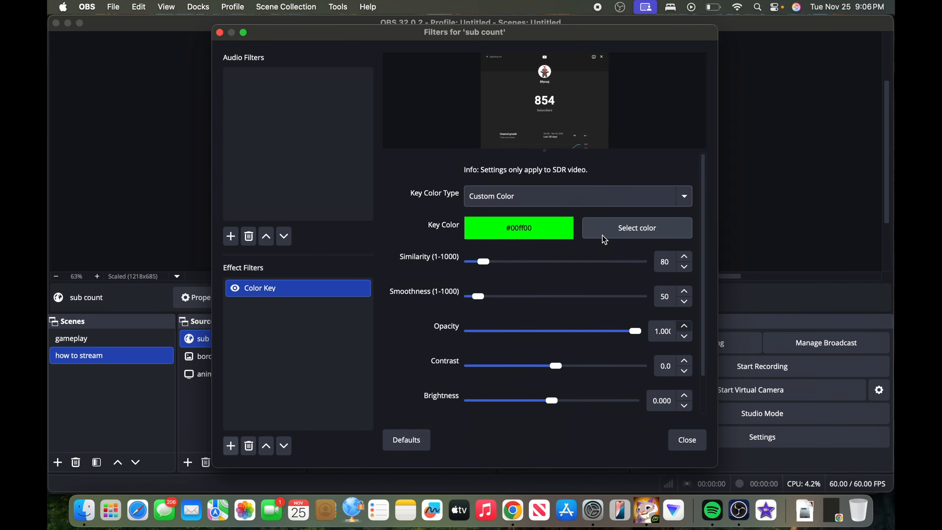
pyautogui.click(632, 231)
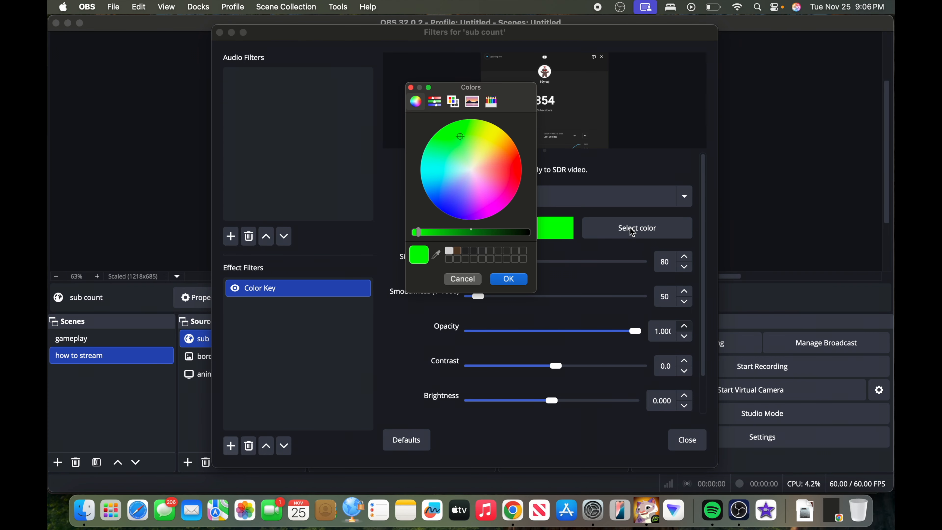
pyautogui.click(437, 255)
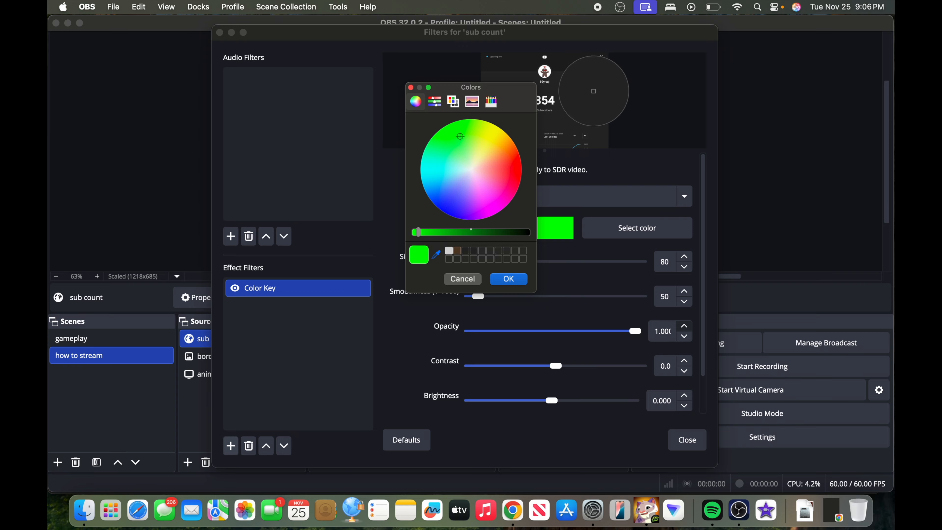
pyautogui.click(575, 101)
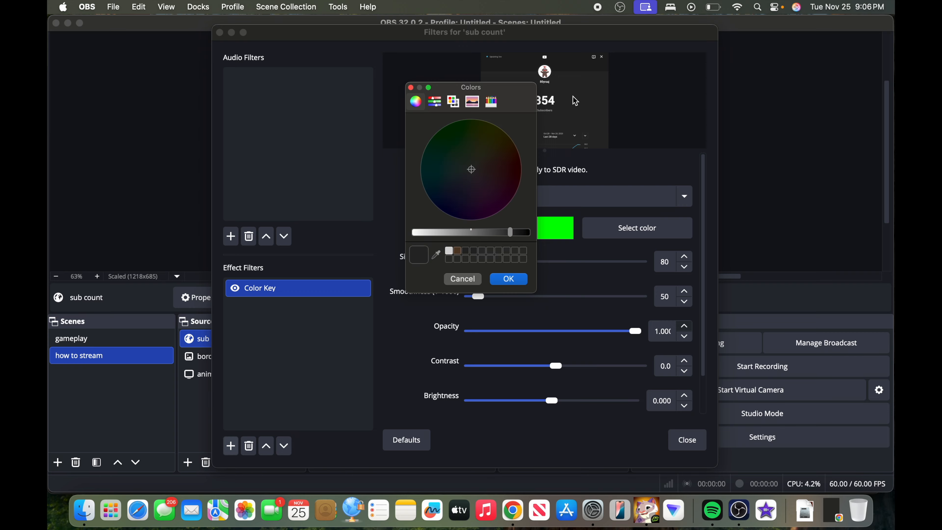
pyautogui.click(509, 279)
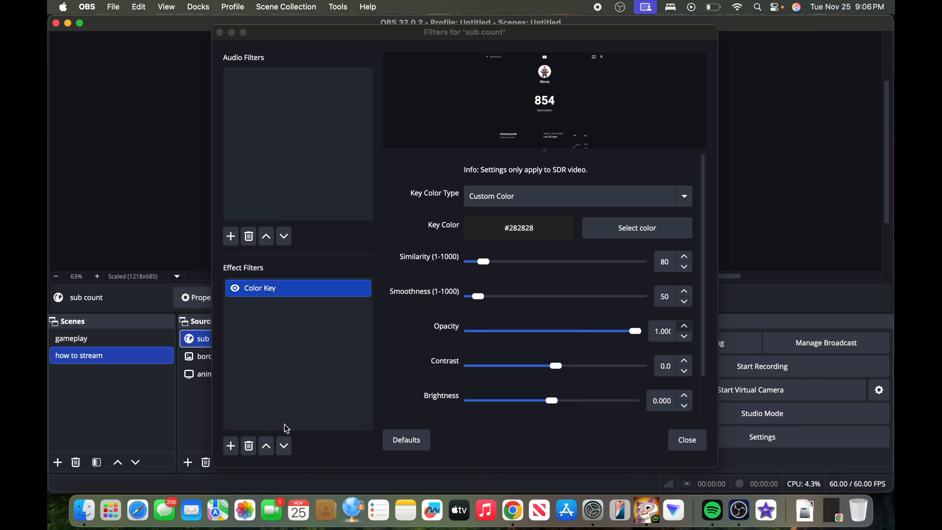
# - Add a Color Correction filter to the sub count source and set its Color Multiply to dark green #0b2f0a
pyautogui.click(236, 445)
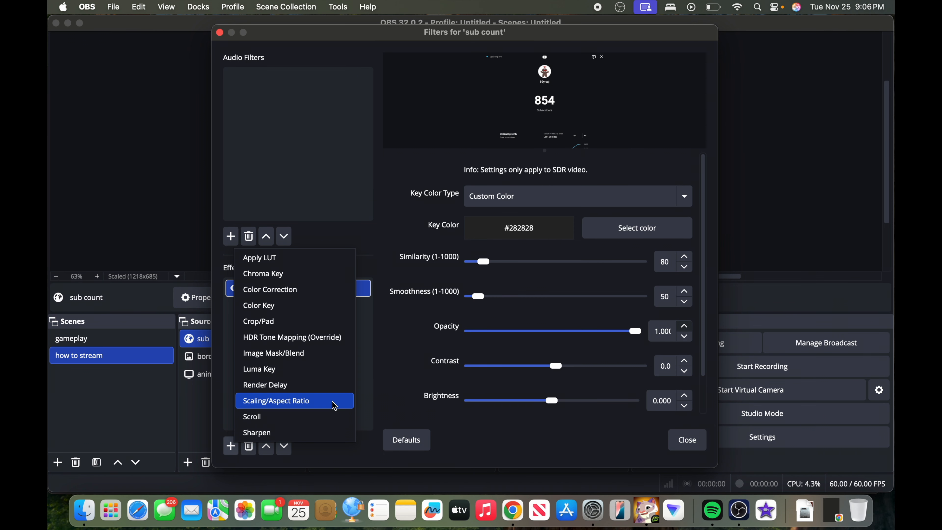
pyautogui.click(279, 289)
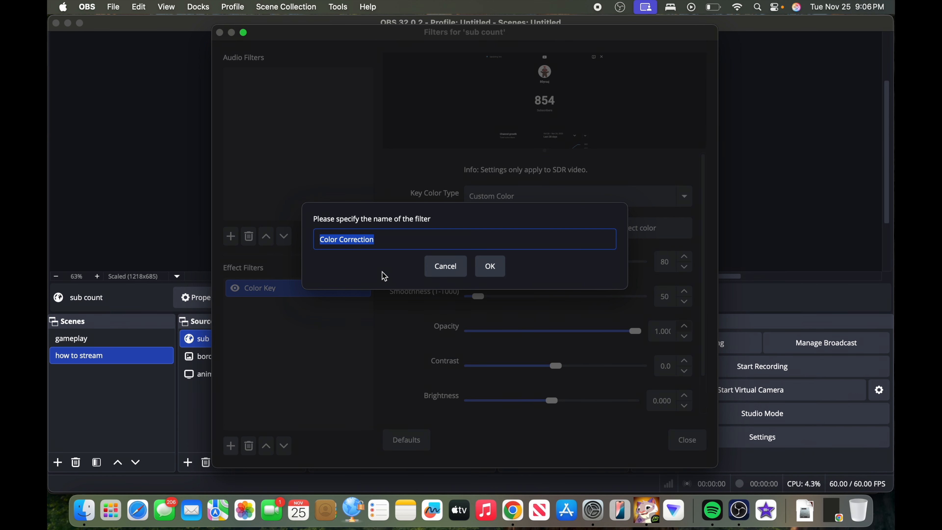
pyautogui.click(490, 267)
pyautogui.scroll(-3, 615, 367)
pyautogui.click(630, 363)
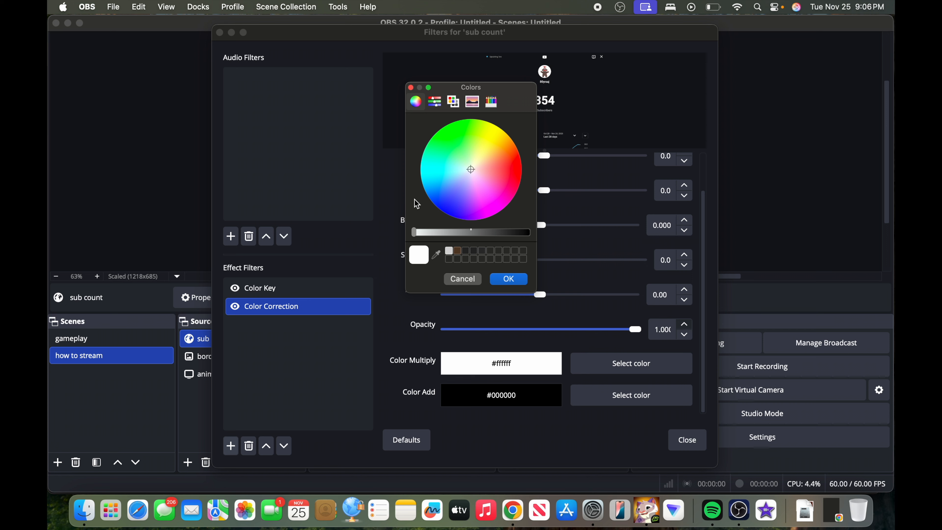
pyautogui.moveTo(489, 157); pyautogui.dragTo(453, 137)
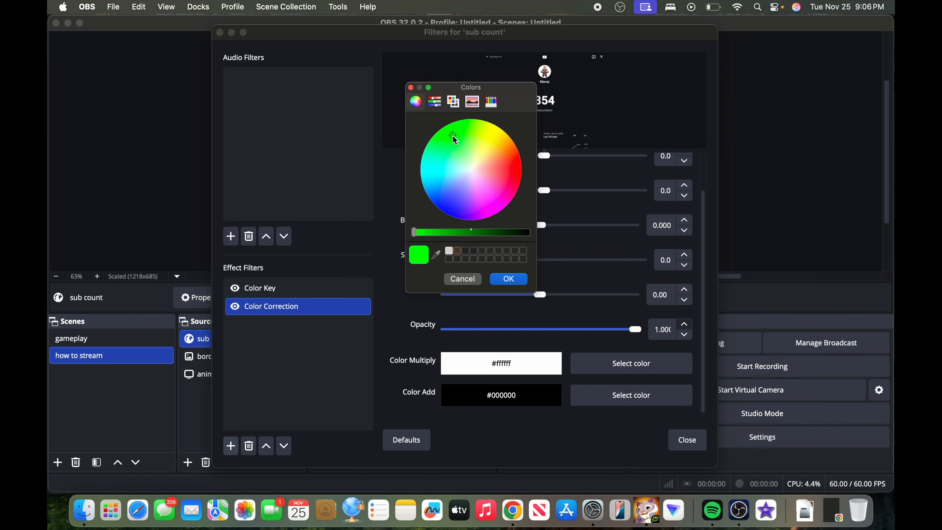
pyautogui.click(507, 232)
pyautogui.click(510, 280)
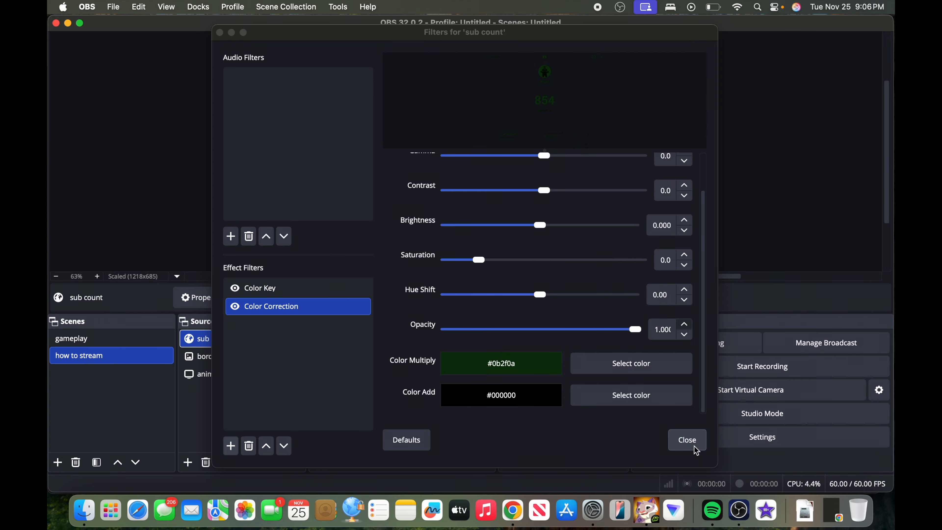
pyautogui.click(687, 440)
# - Crop the sub count source down to just its number and place it inside the SUB COUNT box of the border
pyautogui.moveTo(480, 166)
pyautogui.mouseDown()
pyautogui.moveTo(386, 175)
pyautogui.moveTo(355, 207)
pyautogui.moveTo(541, 122)
pyautogui.moveTo(489, 174)
pyautogui.mouseUp()
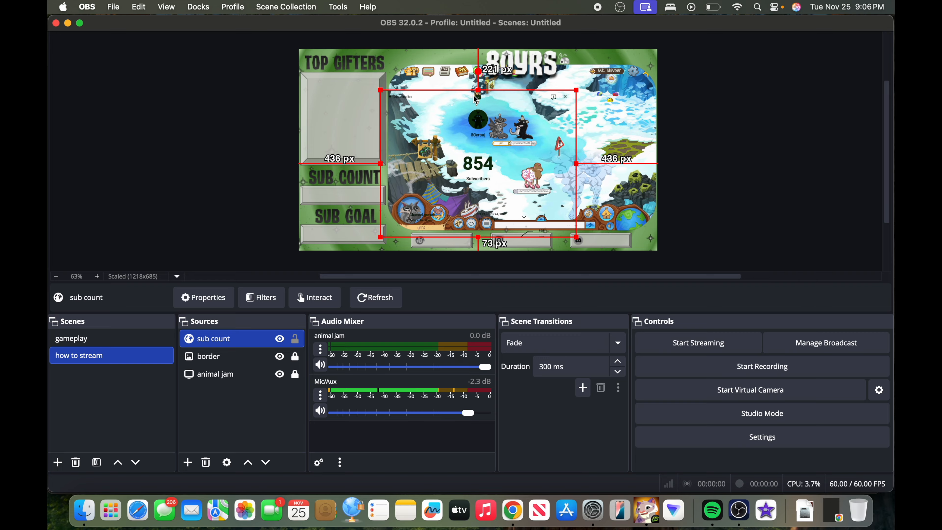
pyautogui.moveTo(478, 92); pyautogui.dragTo(476, 150)
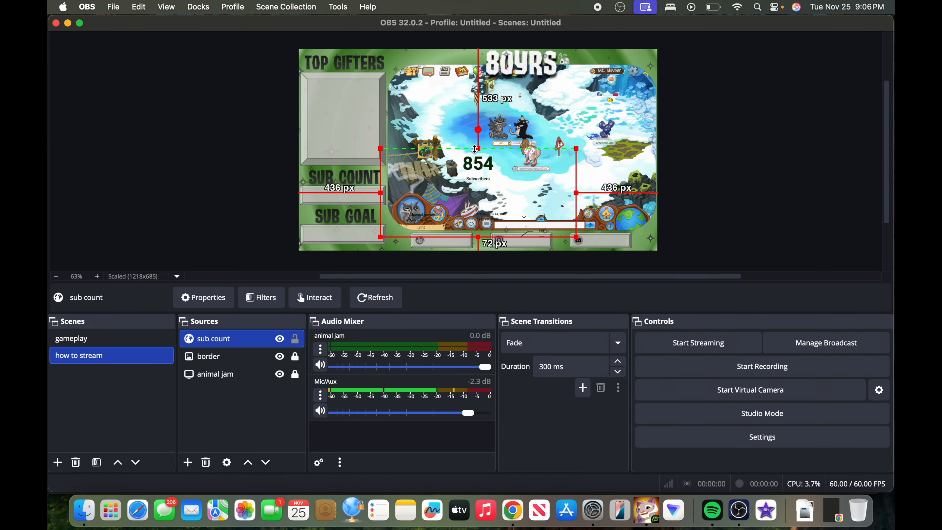
pyautogui.moveTo(480, 236); pyautogui.dragTo(487, 175)
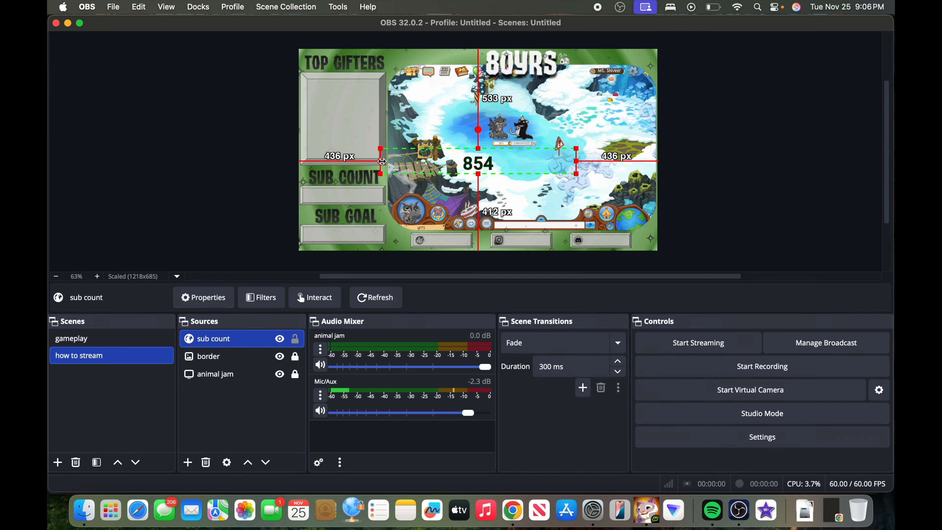
pyautogui.moveTo(382, 162); pyautogui.dragTo(450, 161)
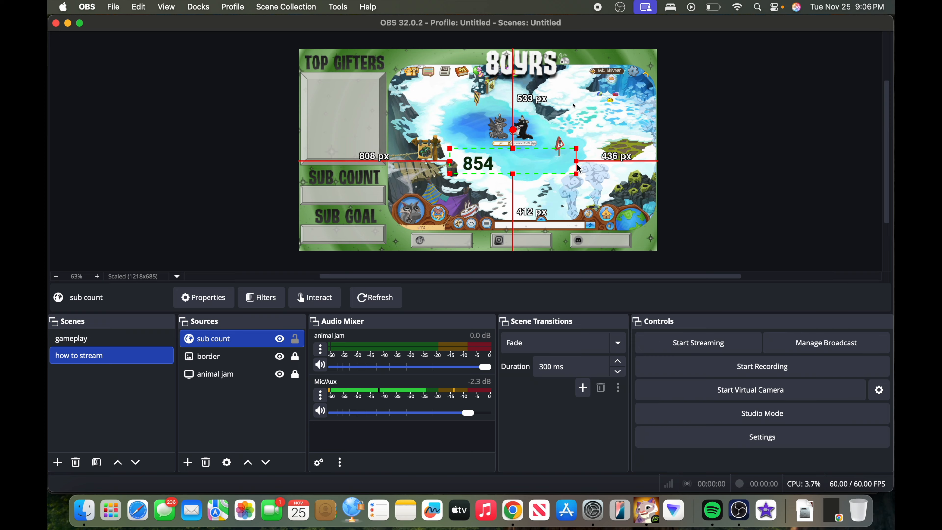
pyautogui.moveTo(577, 160); pyautogui.dragTo(354, 196)
pyautogui.click(436, 173)
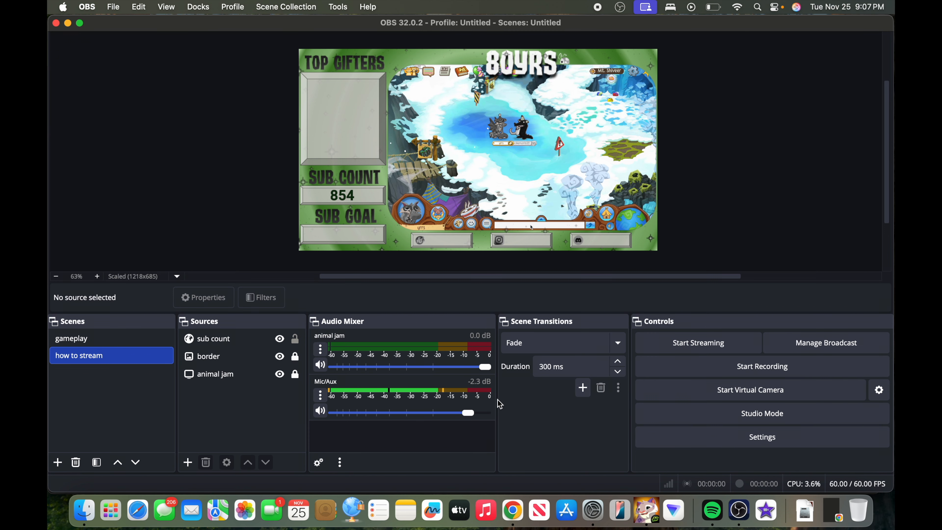
# - Switch to Chrome, close the live subscriber count page in YouTube Studio, and return to OBS
pyautogui.click(513, 511)
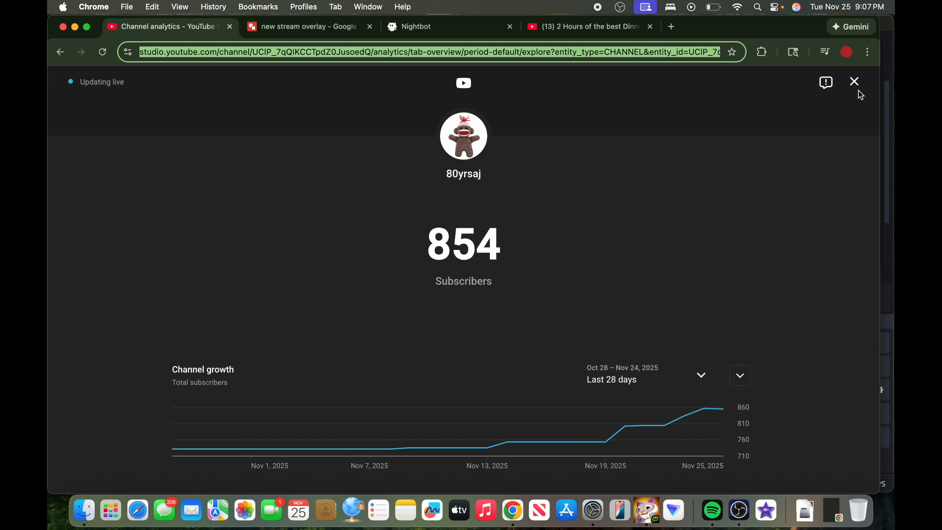
pyautogui.click(854, 82)
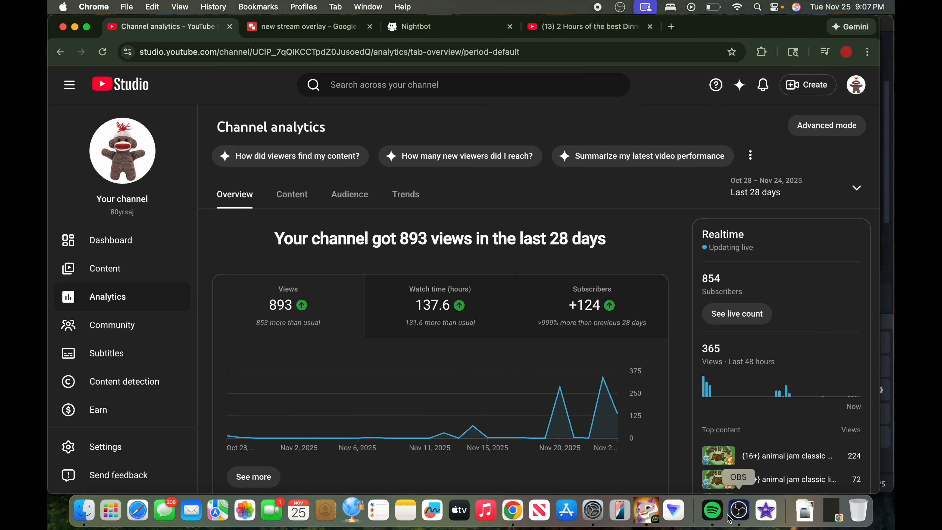
pyautogui.click(744, 515)
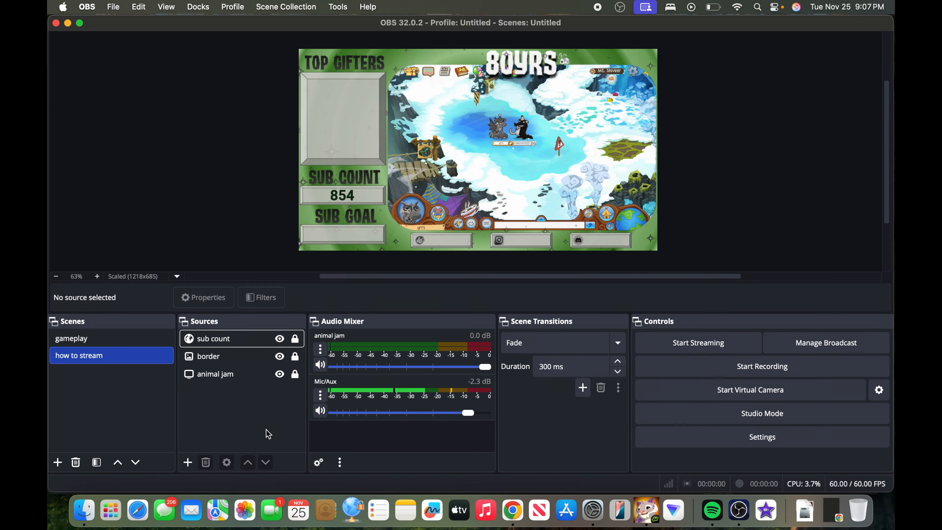
# - Add a new Text (FreeType 2) source named 900 to the how to stream scene
pyautogui.click(188, 462)
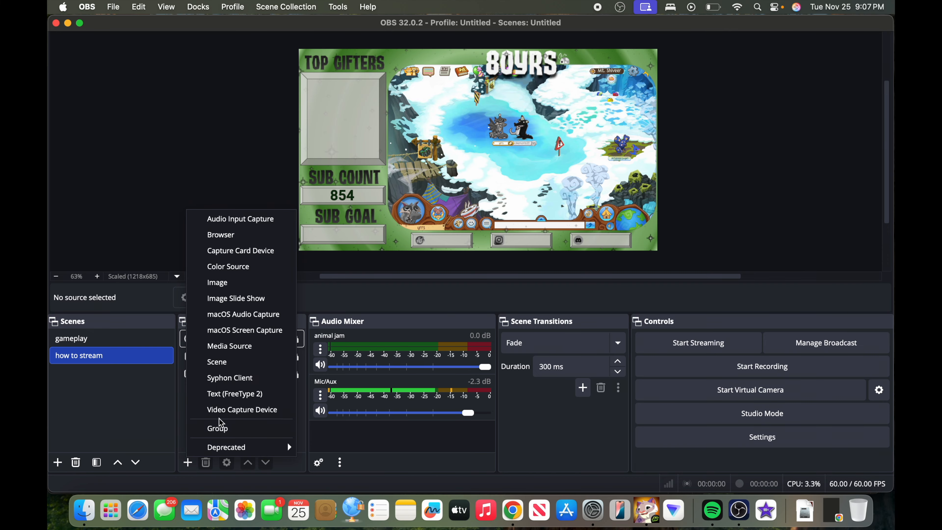
pyautogui.click(233, 394)
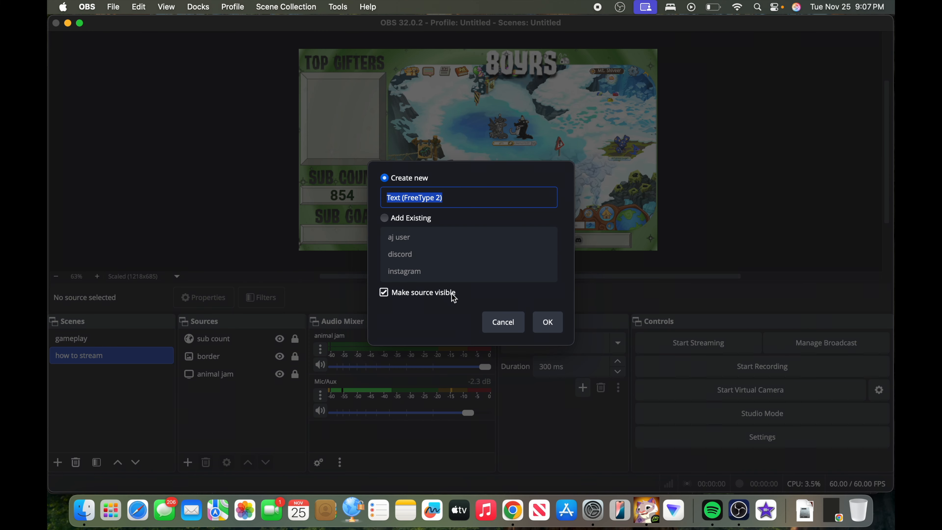
pyautogui.write('900')
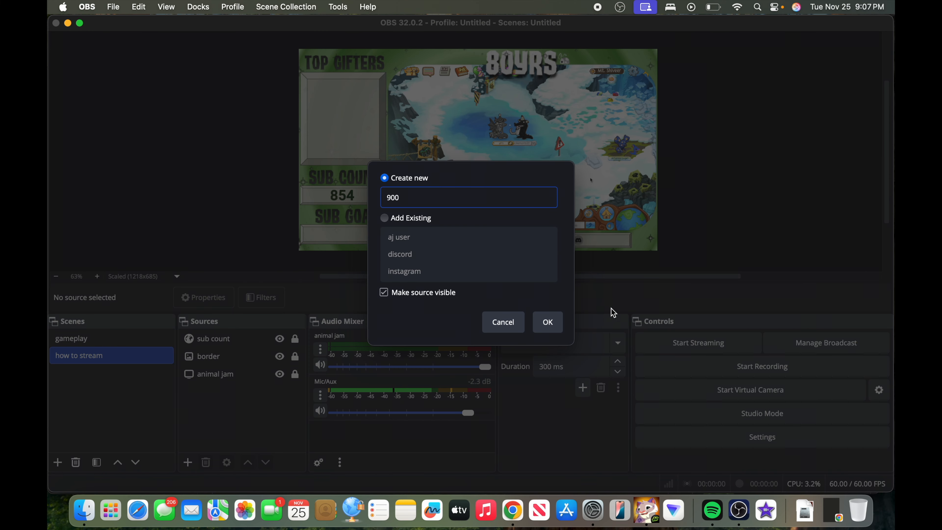
pyautogui.click(548, 322)
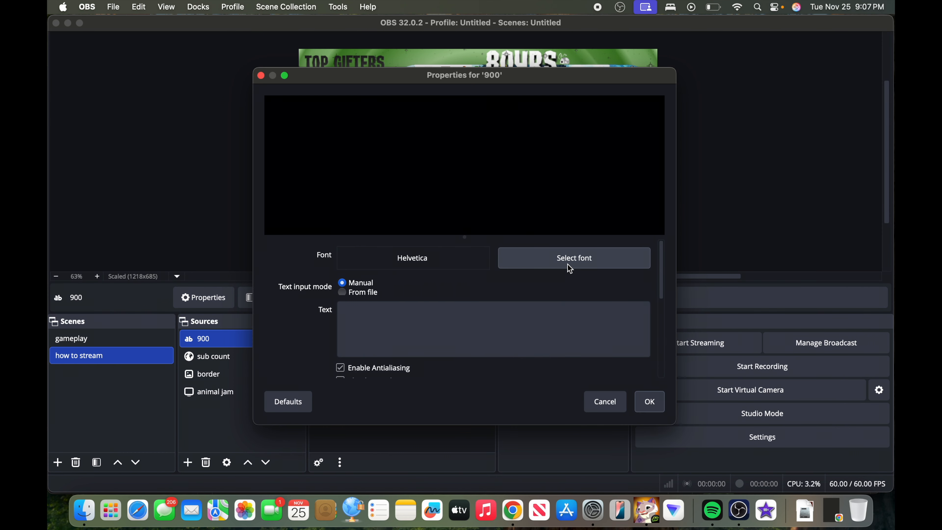
# - Set the 900 source's font to TikiIsland Regular at size 64
pyautogui.click(554, 262)
pyautogui.write('ti')
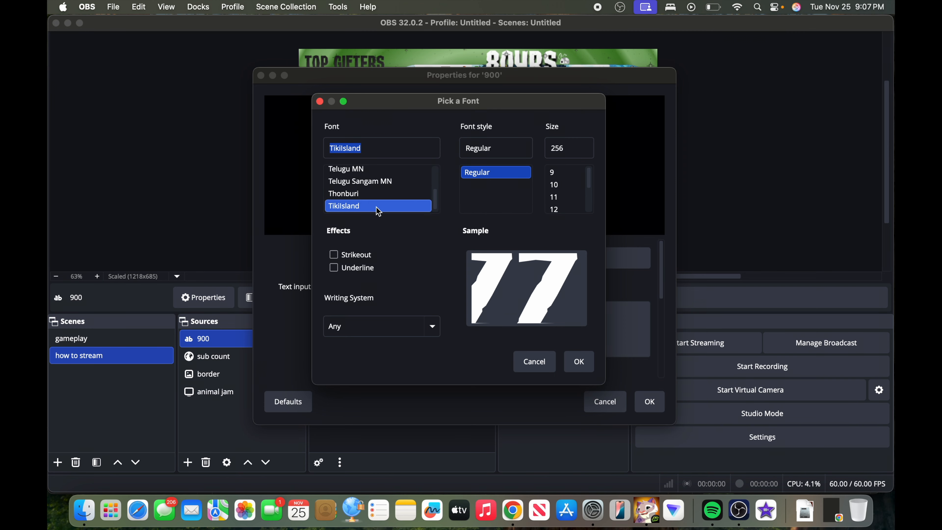
pyautogui.scroll(-3, 560, 201)
pyautogui.click(564, 197)
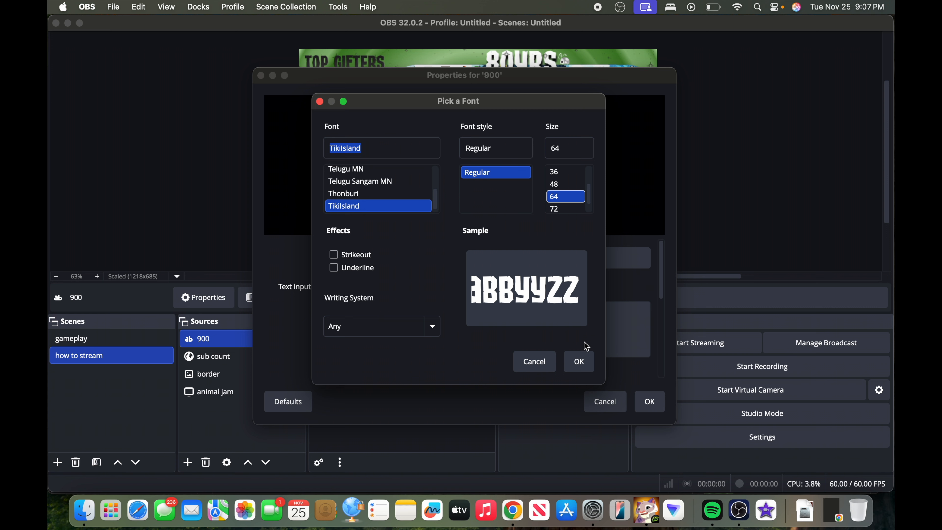
pyautogui.click(577, 361)
# - Enter 900 as the text of the 900 source and accept its properties
pyautogui.click(387, 333)
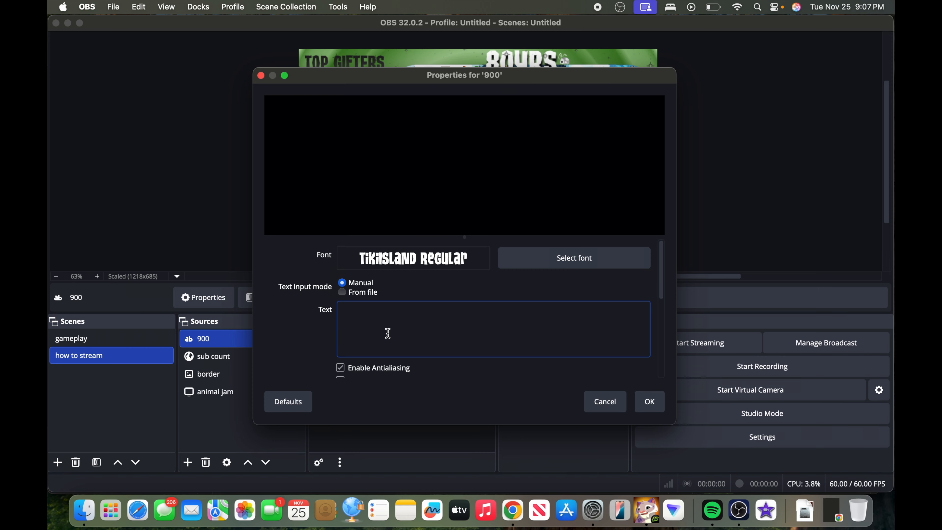
pyautogui.write('900\\')
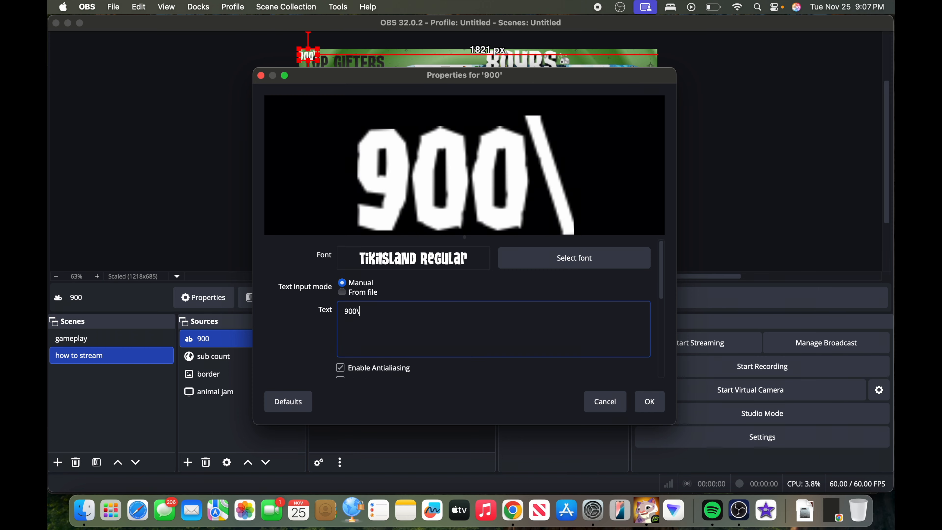
pyautogui.press('BackSpace')
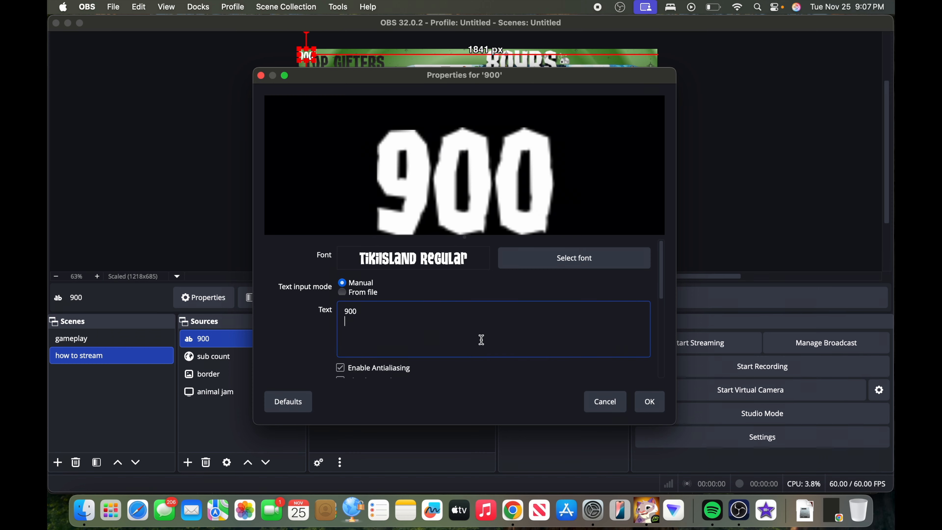
pyautogui.click(650, 402)
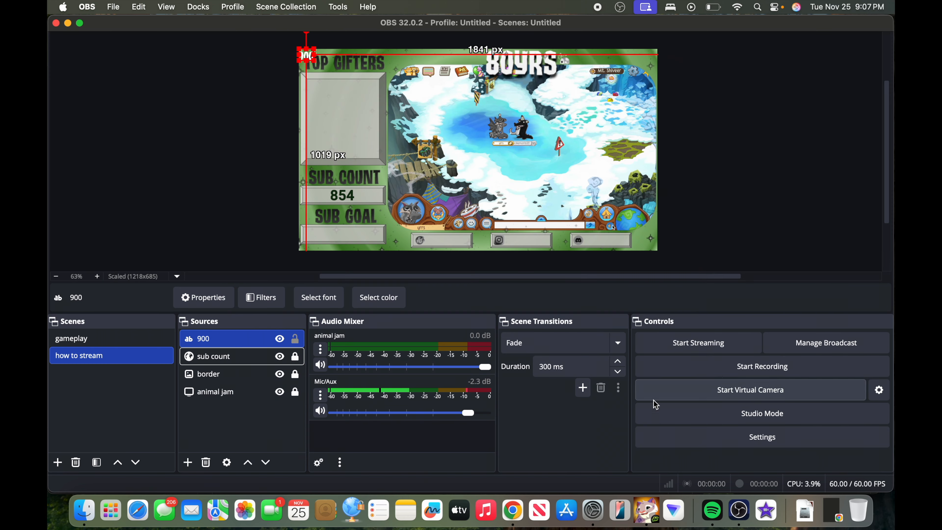
# - Try to rename the 900 text source to sub count
pyautogui.rightClick(225, 339)
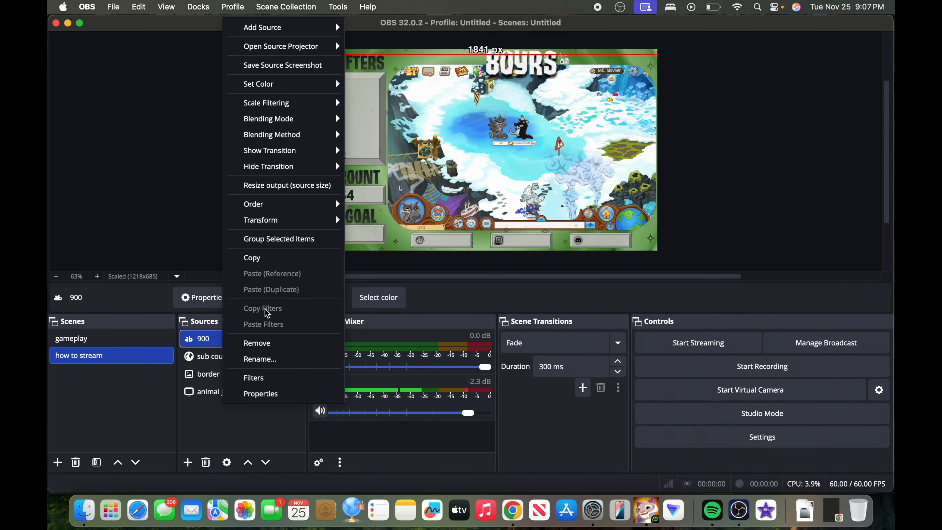
pyautogui.click(273, 360)
pyautogui.write('sub count')
pyautogui.press('Return')
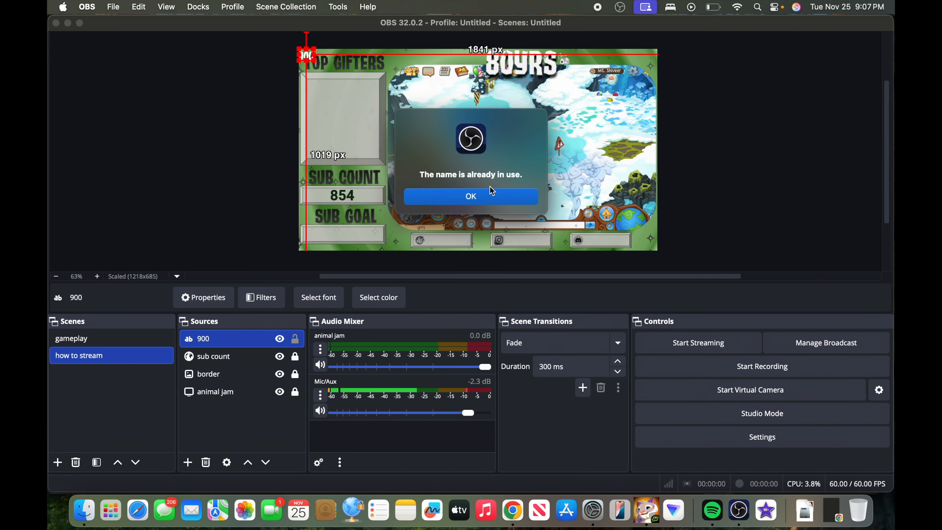
pyautogui.click(490, 191)
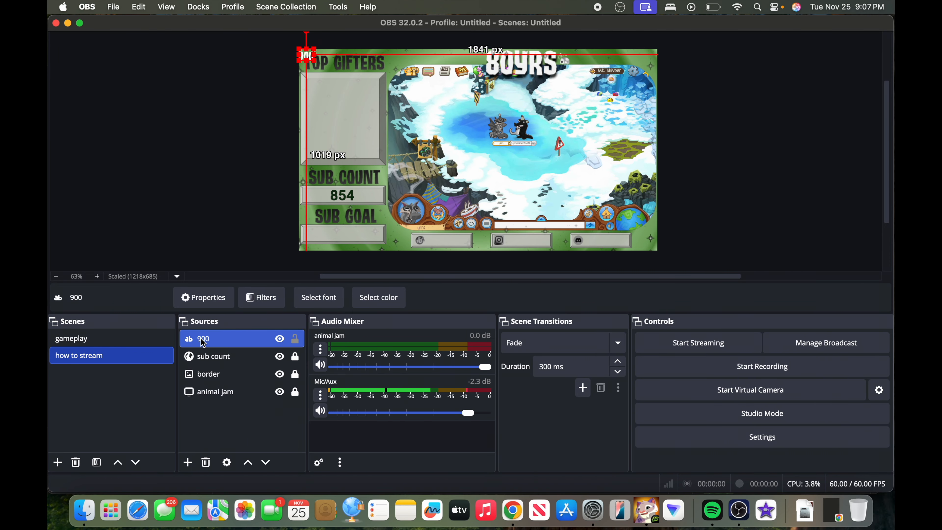
# - Move the 900 text into the SUB GOAL box and color it the dark green sampled from the subscriber number
pyautogui.moveTo(306, 56); pyautogui.dragTo(352, 235)
pyautogui.click(395, 215)
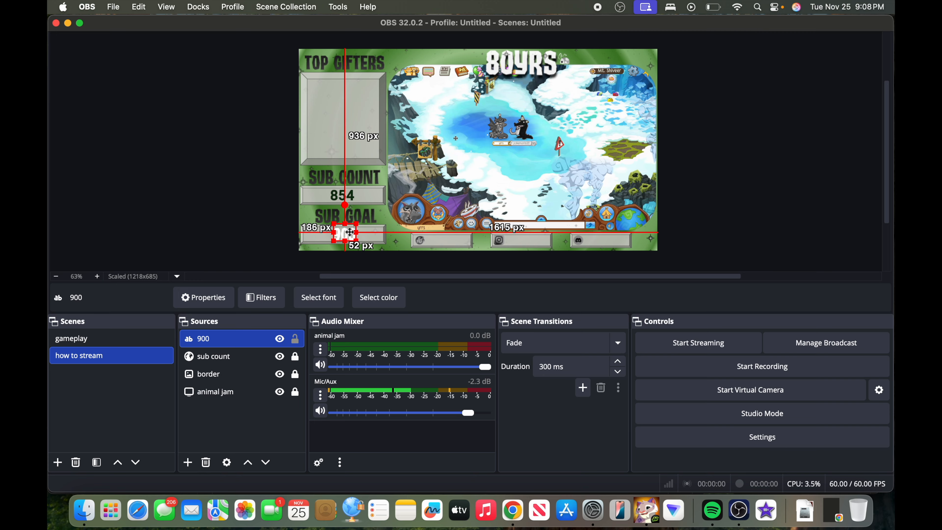
pyautogui.click(375, 297)
pyautogui.click(438, 256)
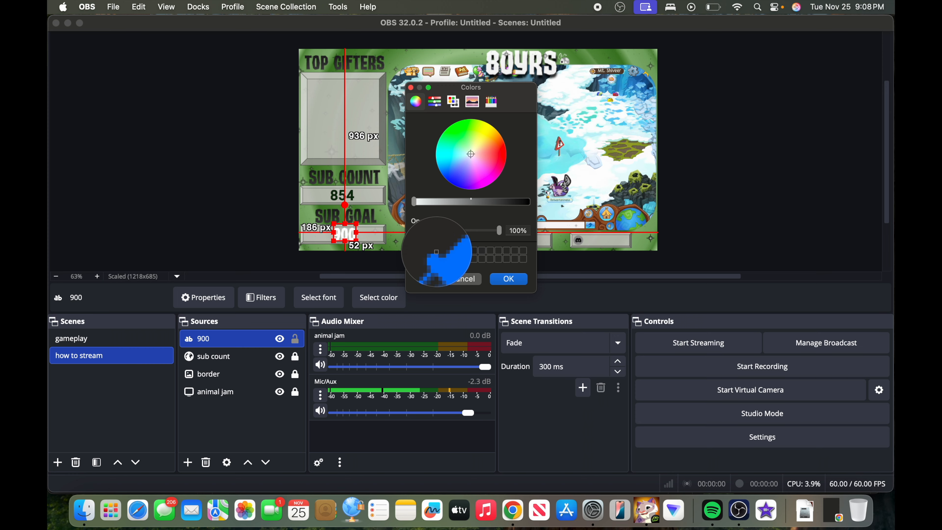
pyautogui.click(352, 195)
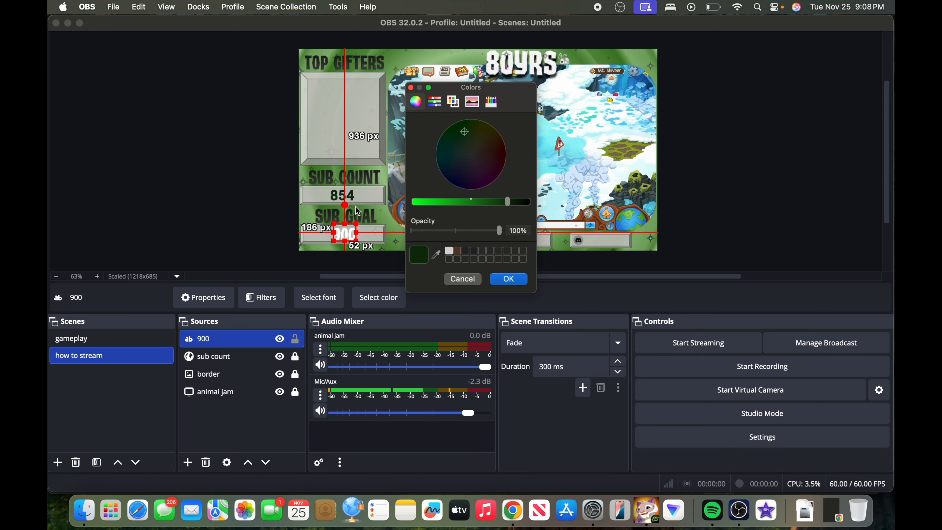
pyautogui.click(508, 279)
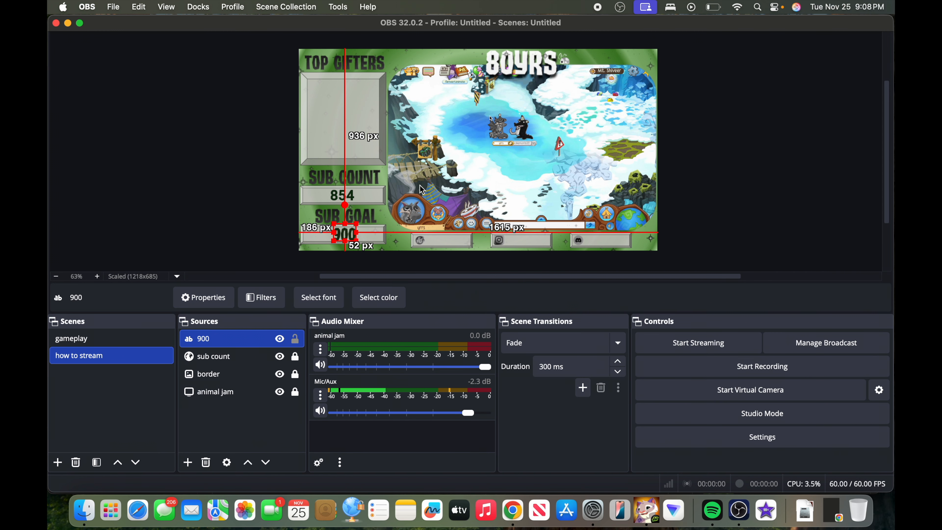
pyautogui.click(378, 250)
pyautogui.click(338, 241)
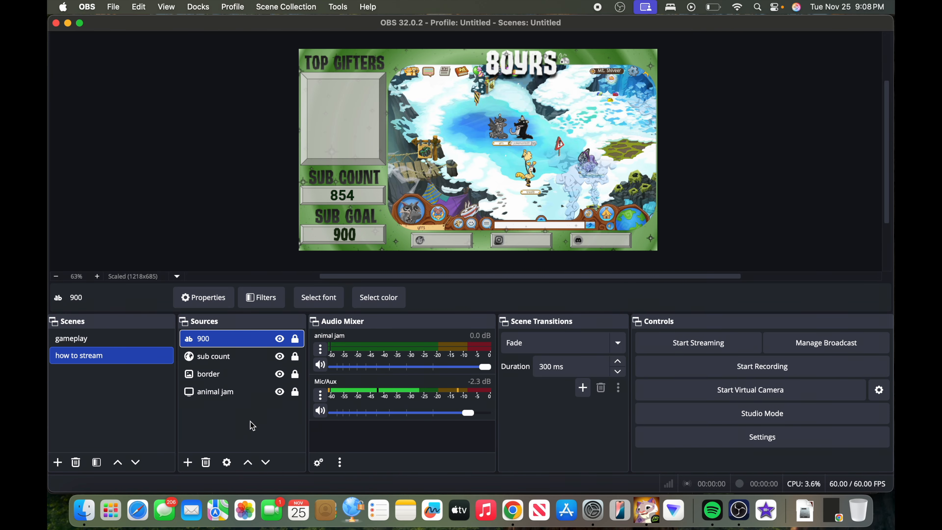
# - Add a new macOS Audio Capture source named music
pyautogui.click(188, 462)
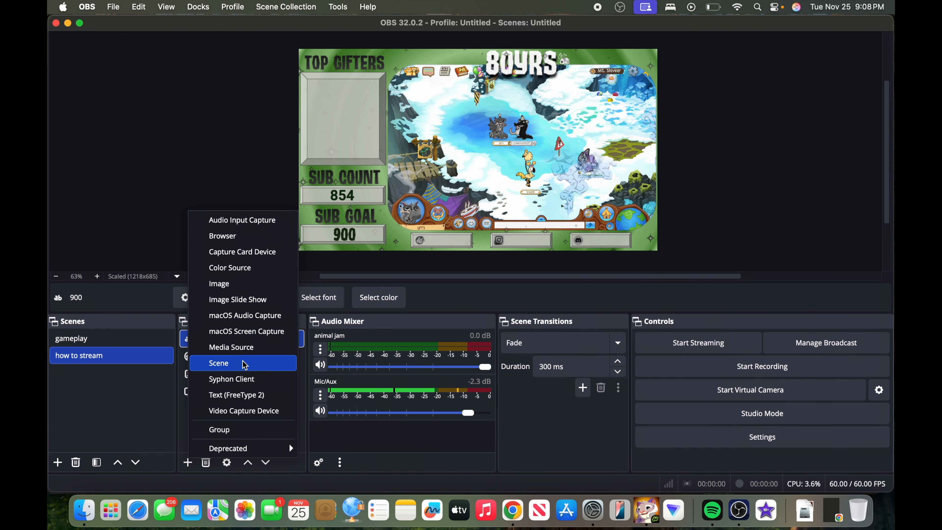
pyautogui.click(252, 319)
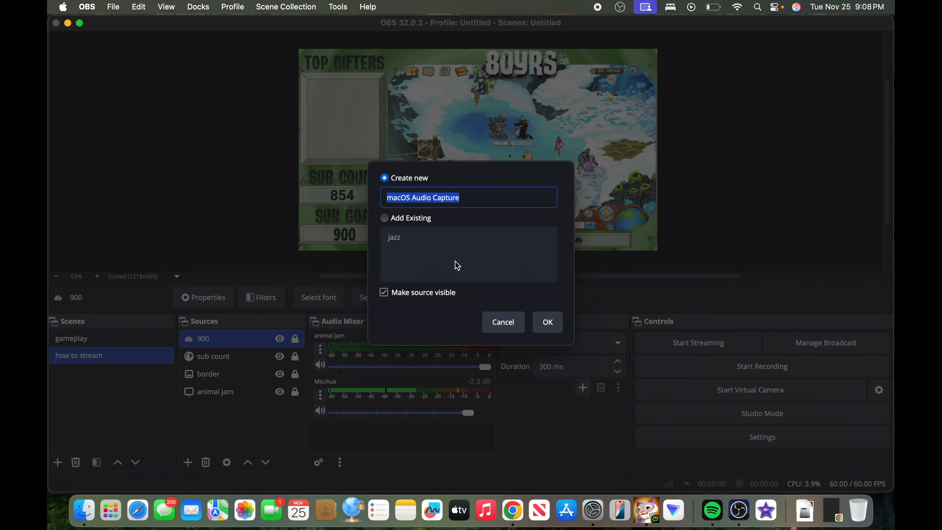
pyautogui.write('music')
pyautogui.press('Return')
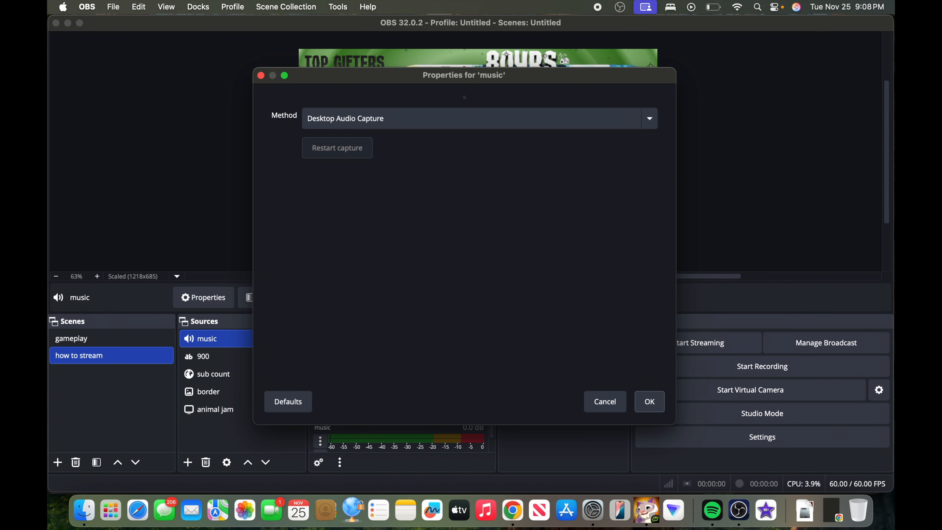
pyautogui.click(418, 126)
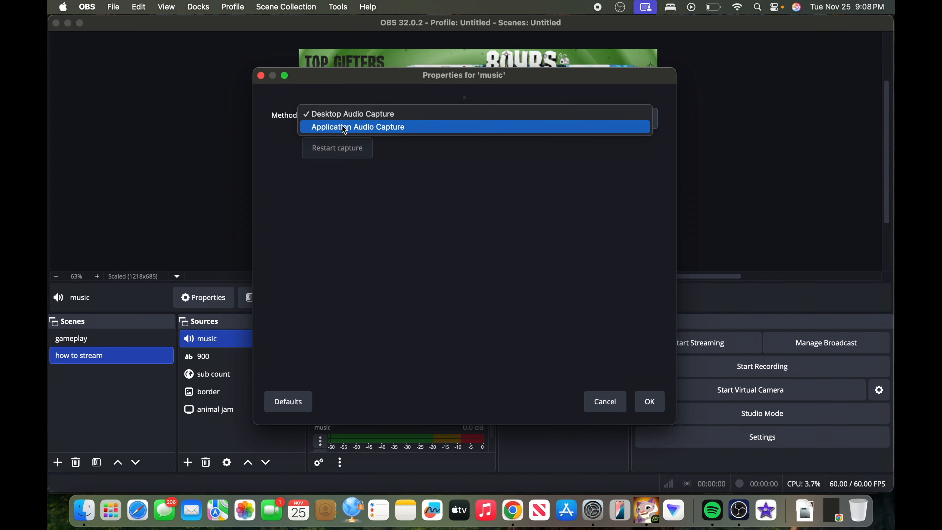
pyautogui.click(401, 128)
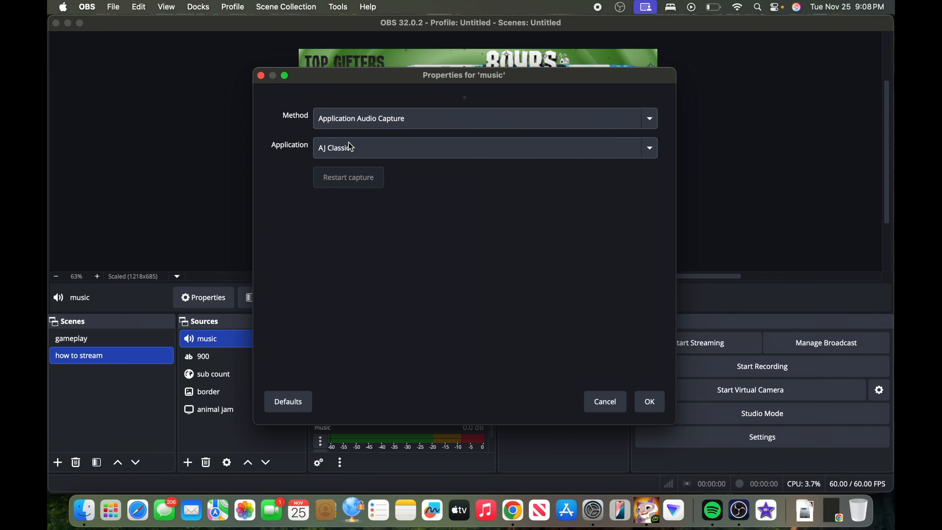
pyautogui.click(354, 144)
pyautogui.click(289, 195)
pyautogui.click(354, 128)
pyautogui.click(347, 105)
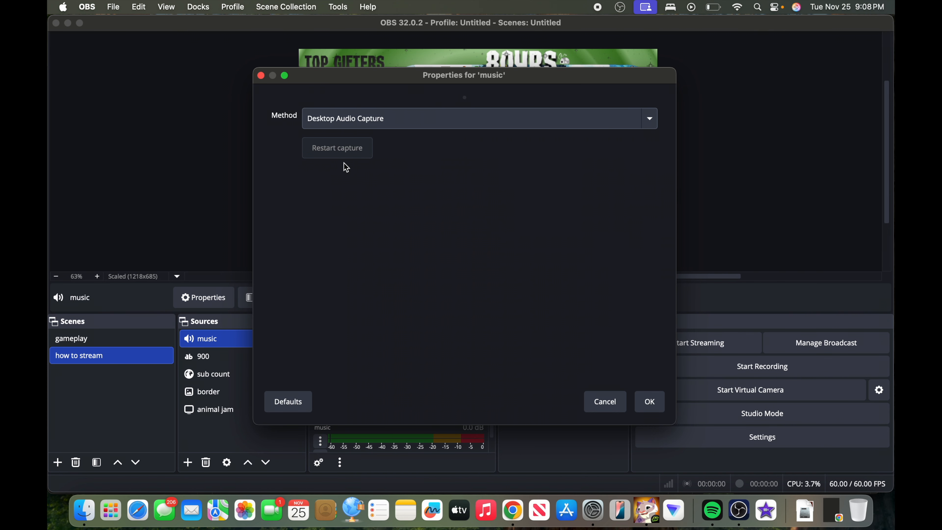
# - Accept the music source with the Desktop Audio Capture method and bring its channel into view in the audio mixer
pyautogui.click(650, 402)
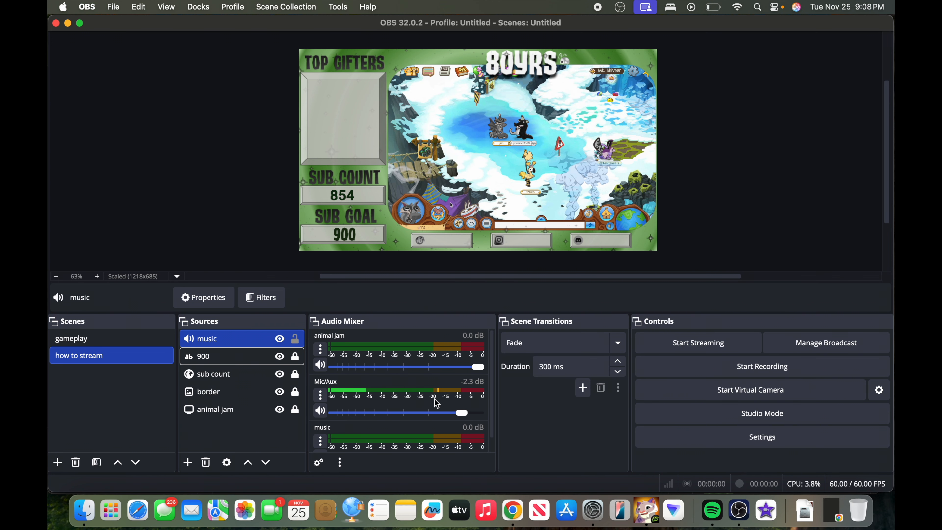
pyautogui.scroll(-1, 365, 403)
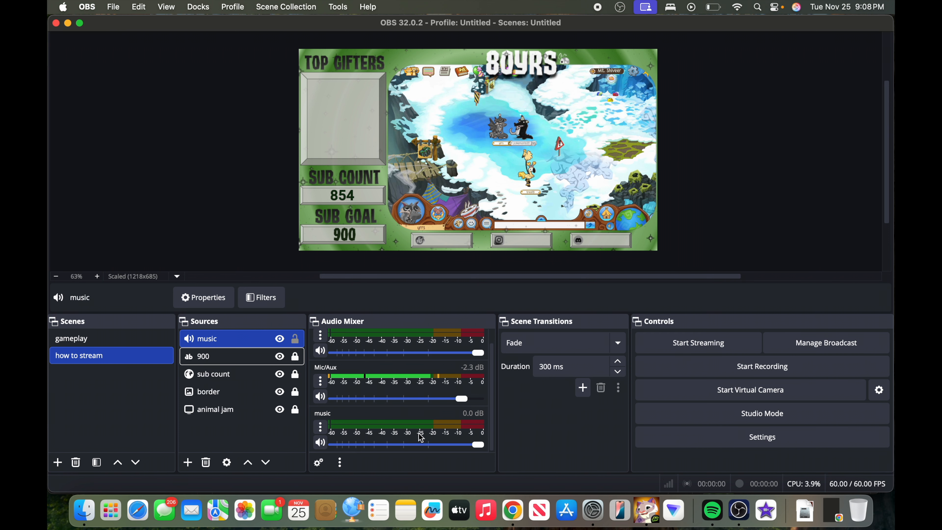
# - Play the Dinnertime Jazz Music video in Chrome, and in OBS lower the music channel's volume to about -38.2 dB
pyautogui.click(513, 511)
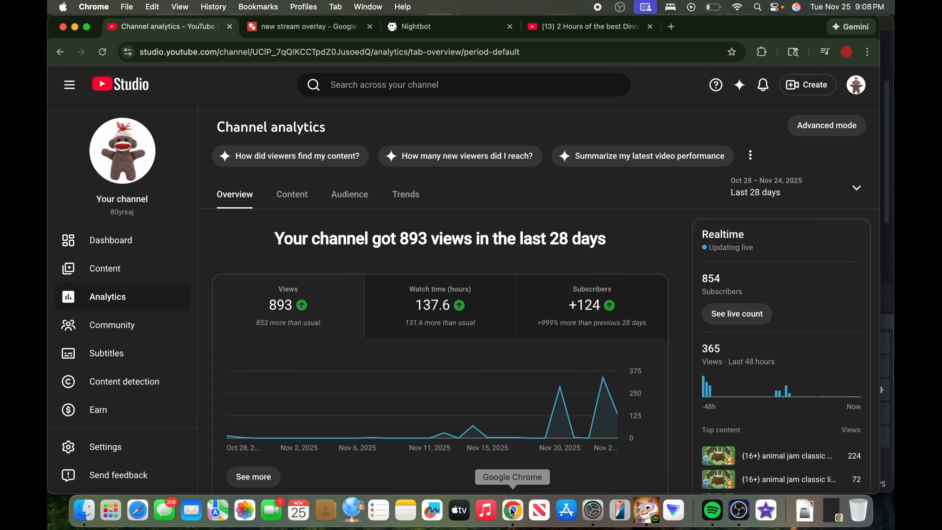
pyautogui.click(584, 26)
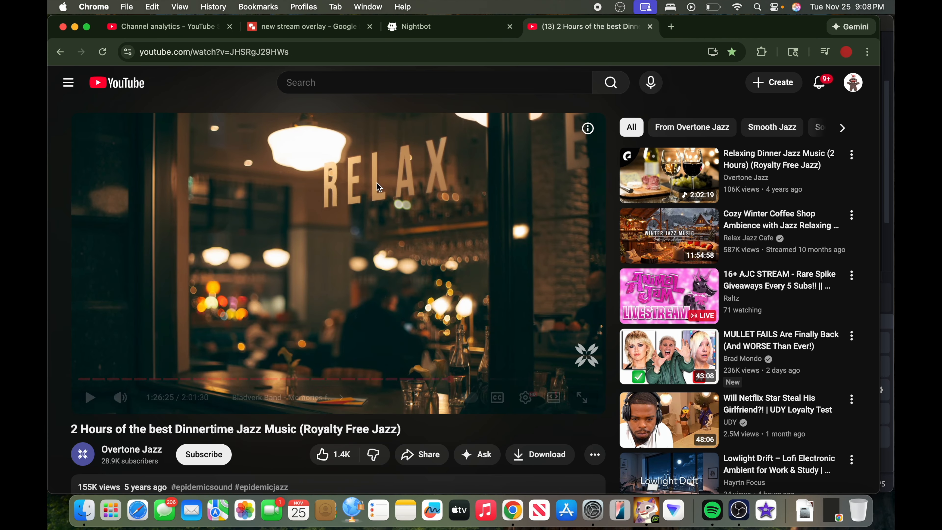
pyautogui.press('XF86AudioRaiseVolume')
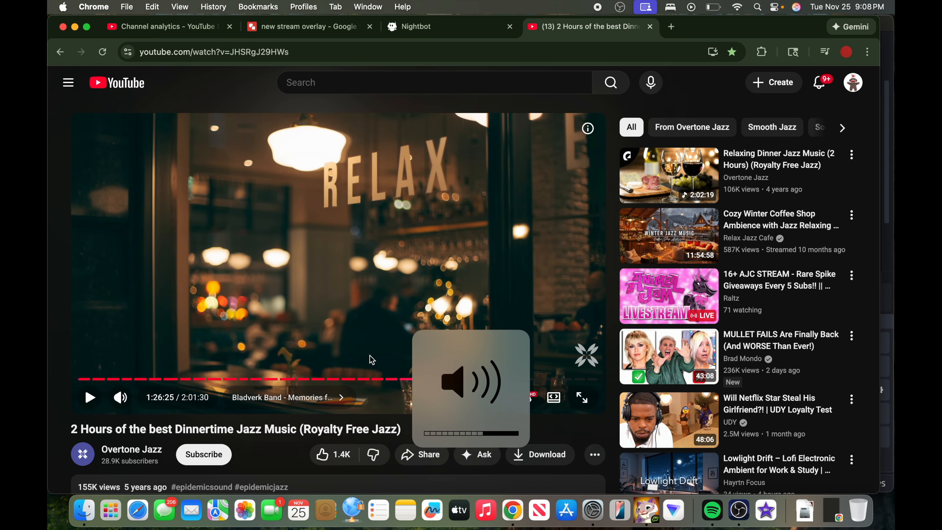
pyautogui.moveTo(123, 396)
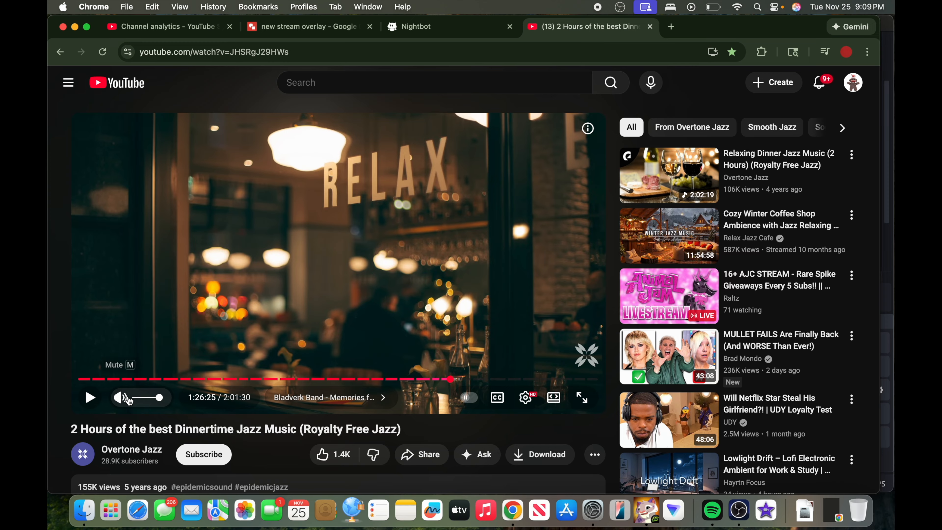
pyautogui.click(89, 397)
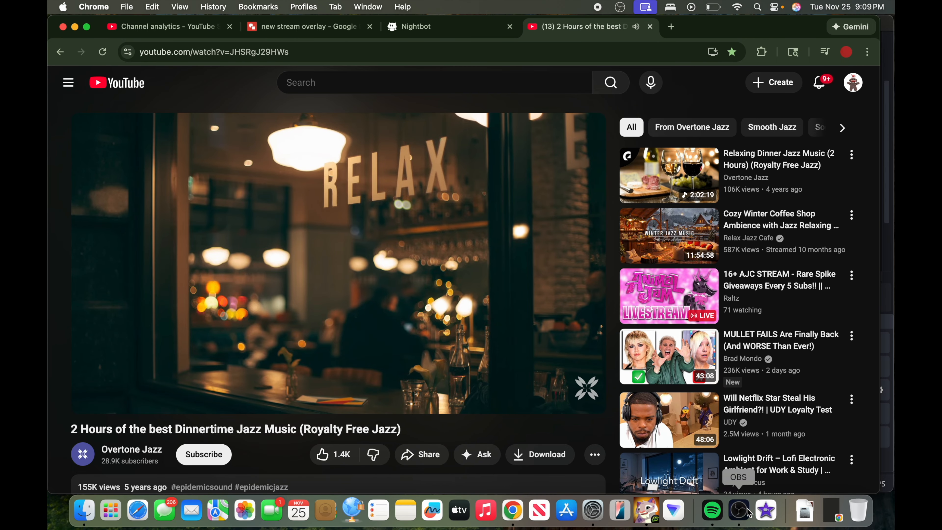
pyautogui.click(739, 510)
pyautogui.moveTo(476, 445); pyautogui.dragTo(377, 446)
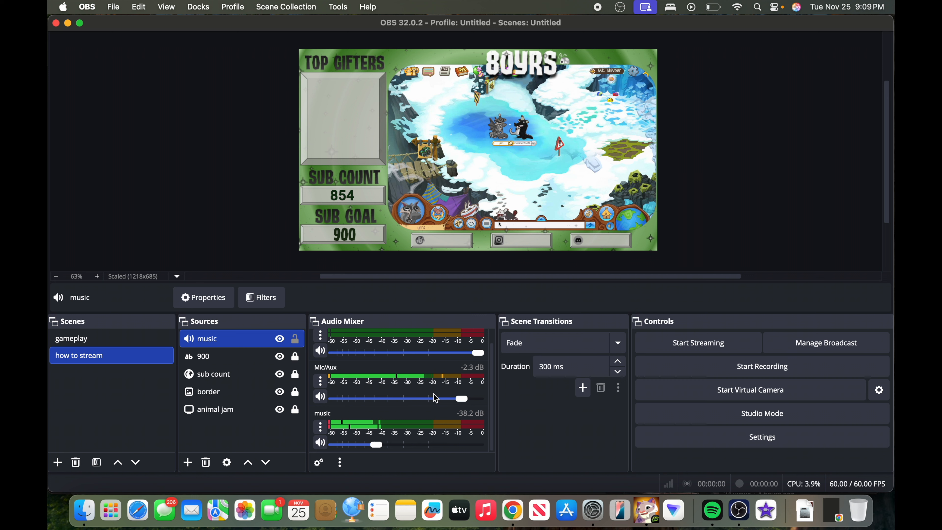
# - Open the properties of the Mic/Aux channel and accept MacBook Pro Microphone as its device
pyautogui.click(320, 381)
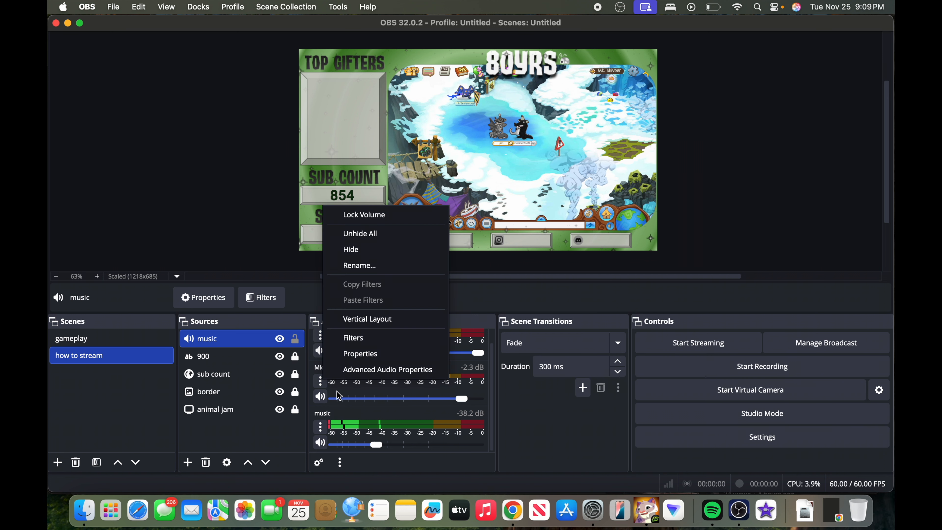
pyautogui.click(362, 355)
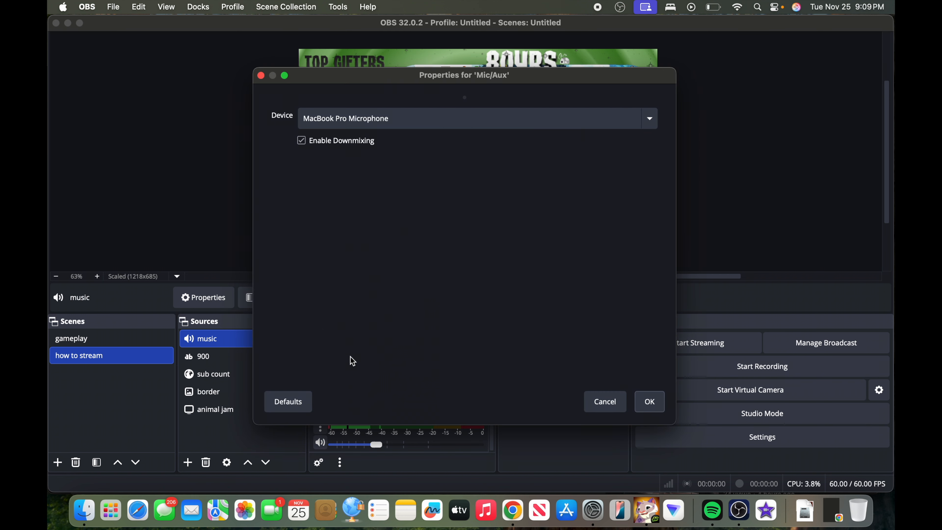
pyautogui.click(389, 117)
pyautogui.click(389, 117)
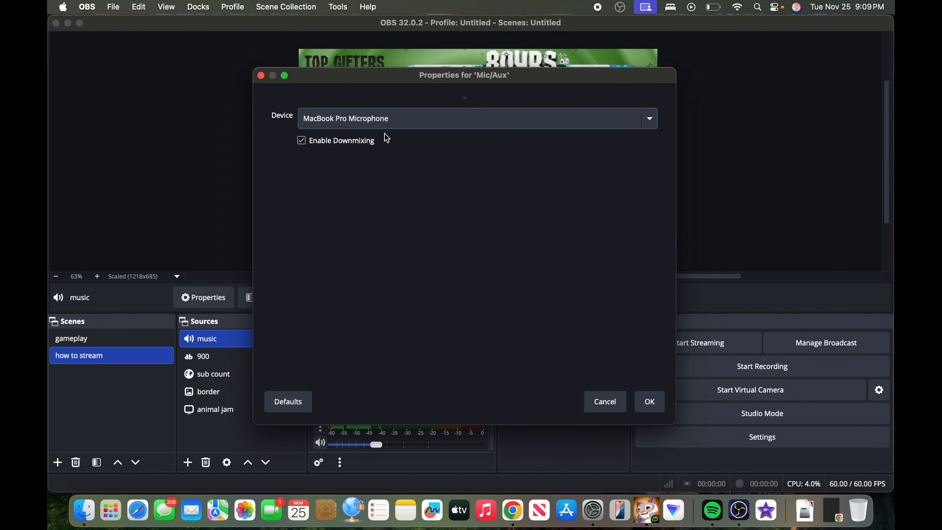
pyautogui.click(657, 410)
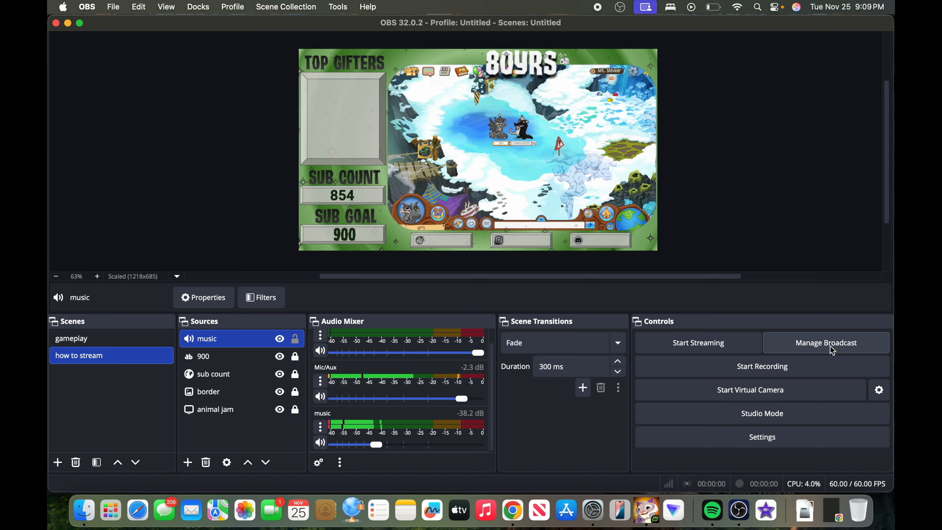
# - Open the YouTube broadcast setup and keep the new broadcast's privacy set to Private
pyautogui.click(820, 347)
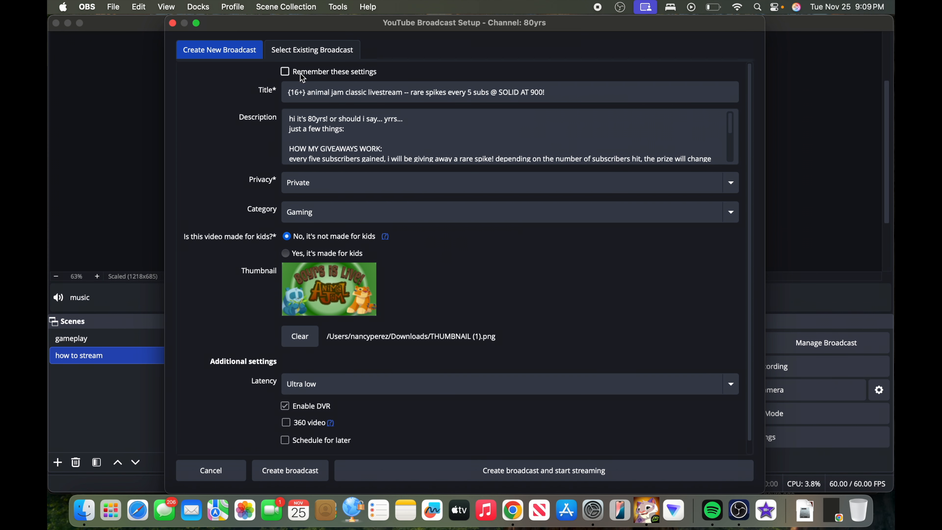
pyautogui.scroll(-1, 357, 150)
pyautogui.click(318, 182)
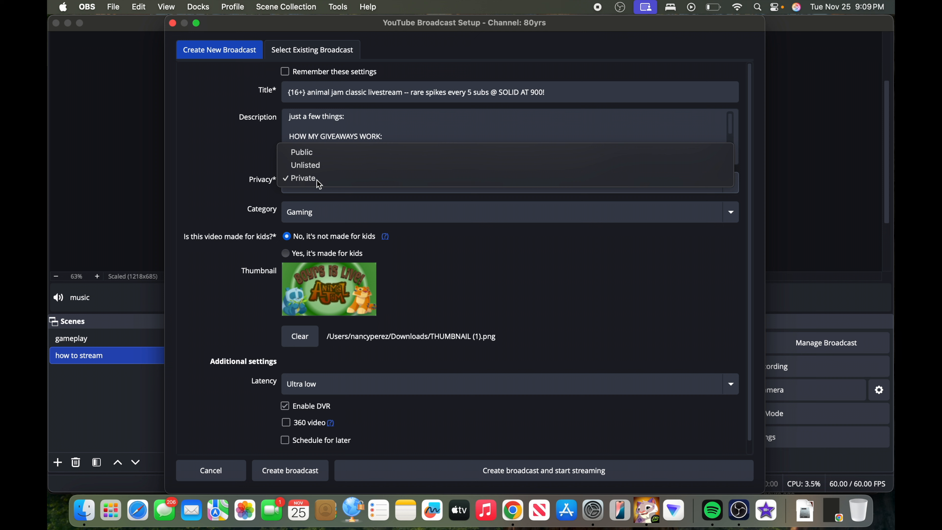
pyautogui.click(318, 180)
pyautogui.click(327, 190)
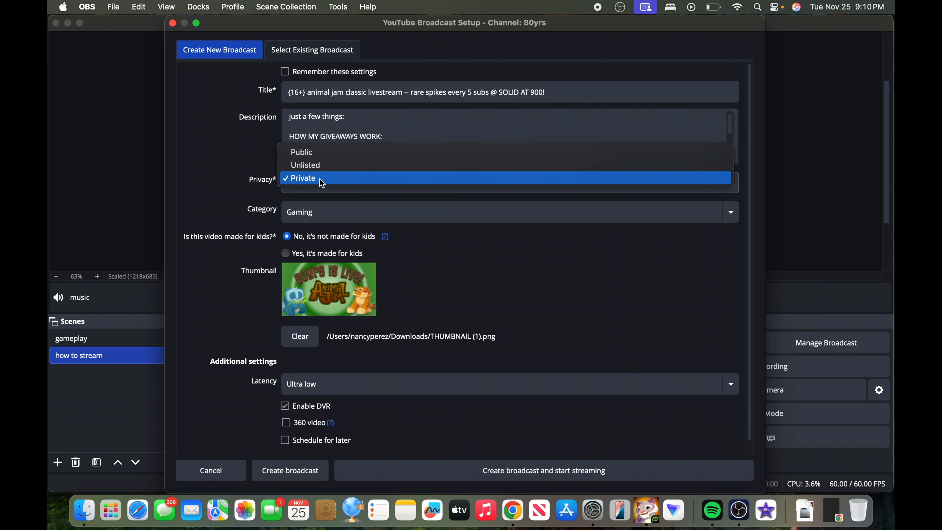
pyautogui.click(320, 180)
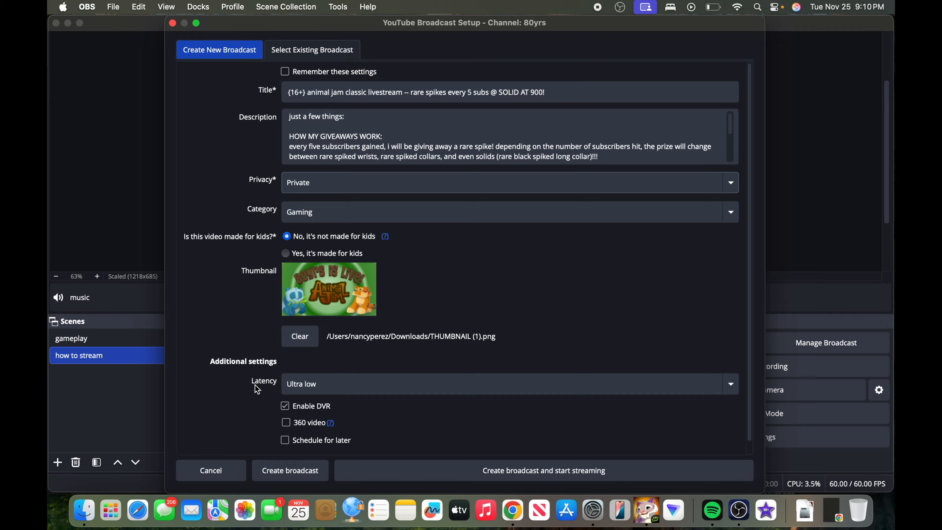
# - Keep the latency at Ultra low and create the broadcast without scheduling it for later
pyautogui.click(321, 394)
pyautogui.click(310, 434)
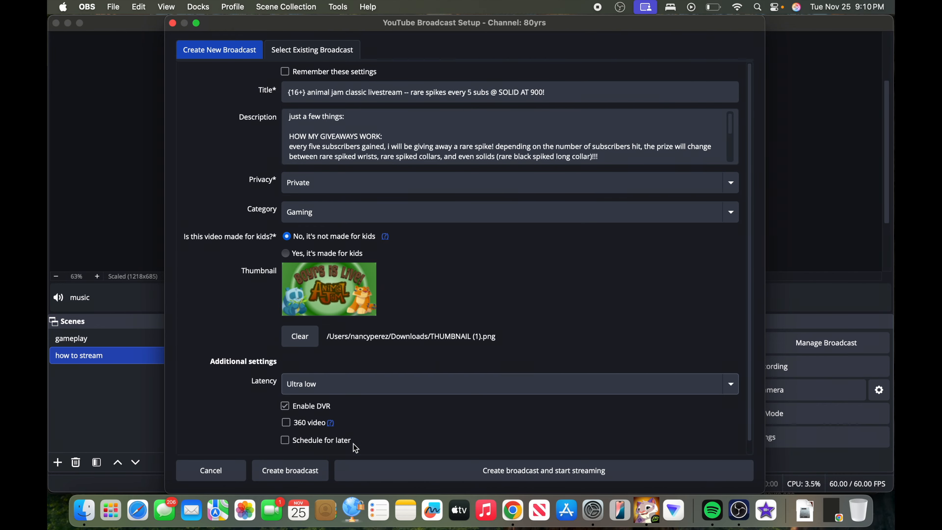
pyautogui.click(300, 441)
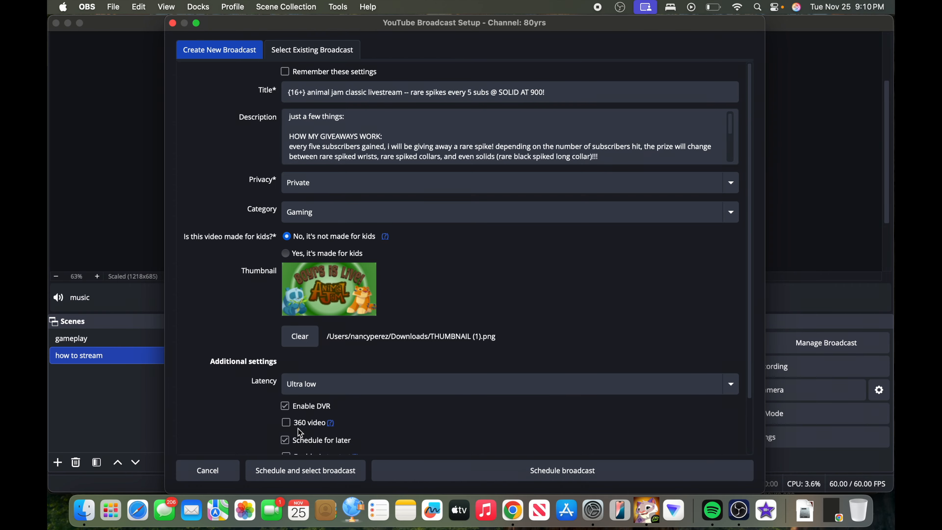
pyautogui.click(301, 379)
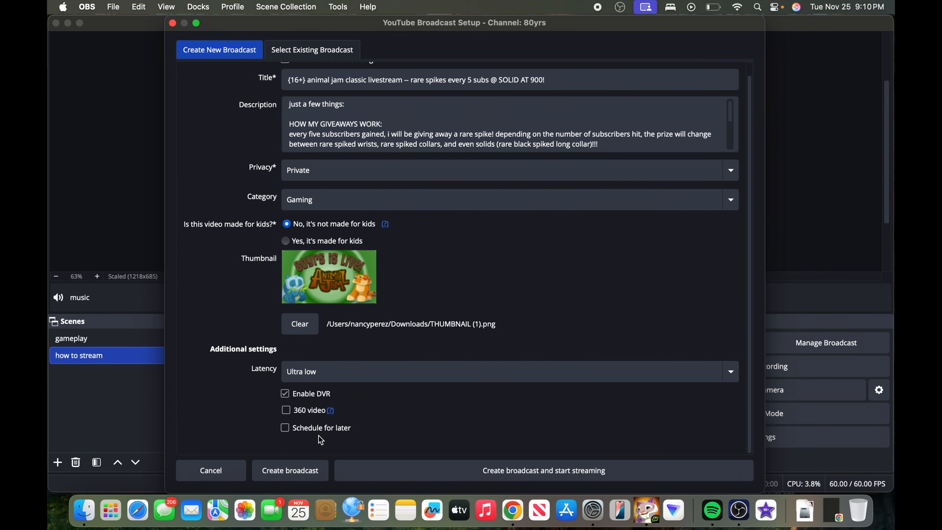
pyautogui.click(282, 479)
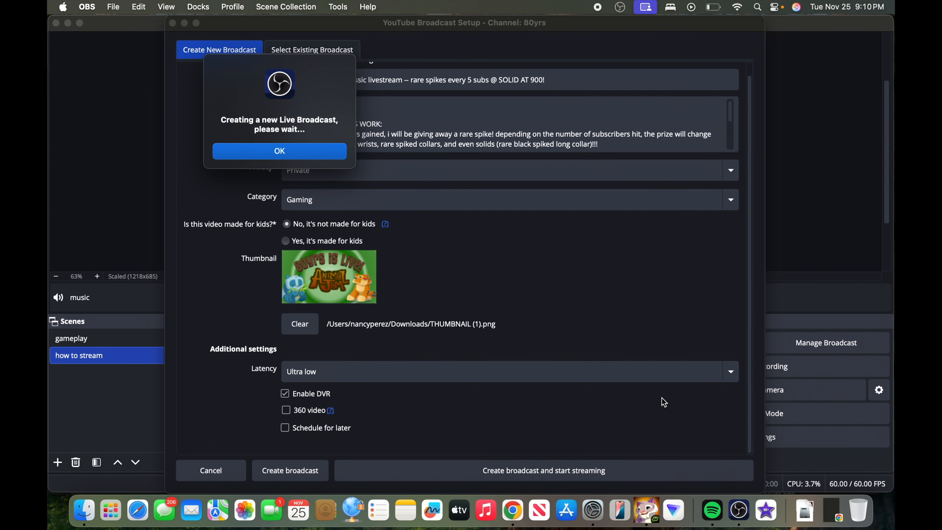
pyautogui.click(517, 515)
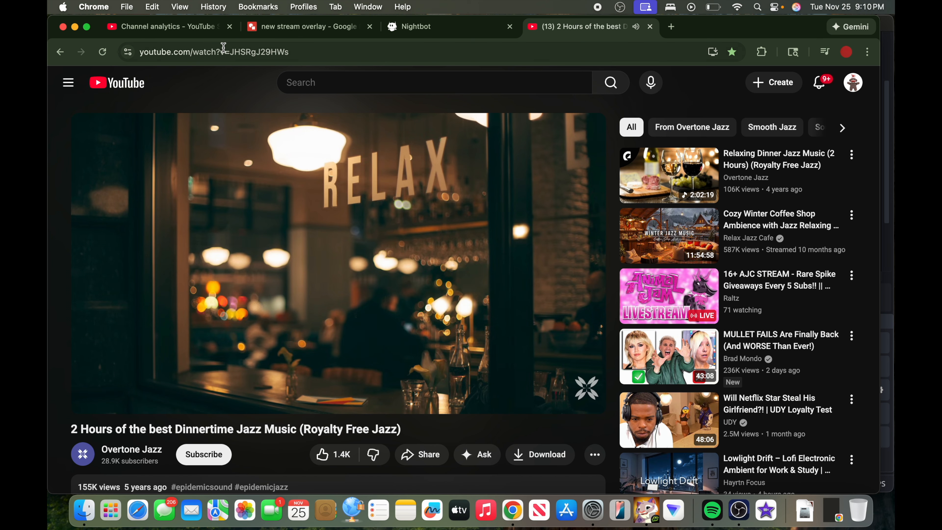
pyautogui.click(191, 34)
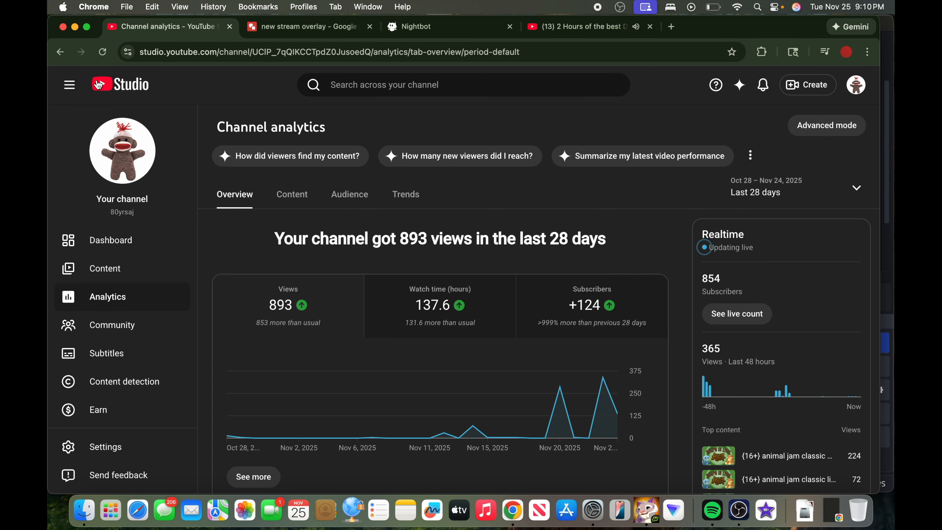
pyautogui.click(98, 85)
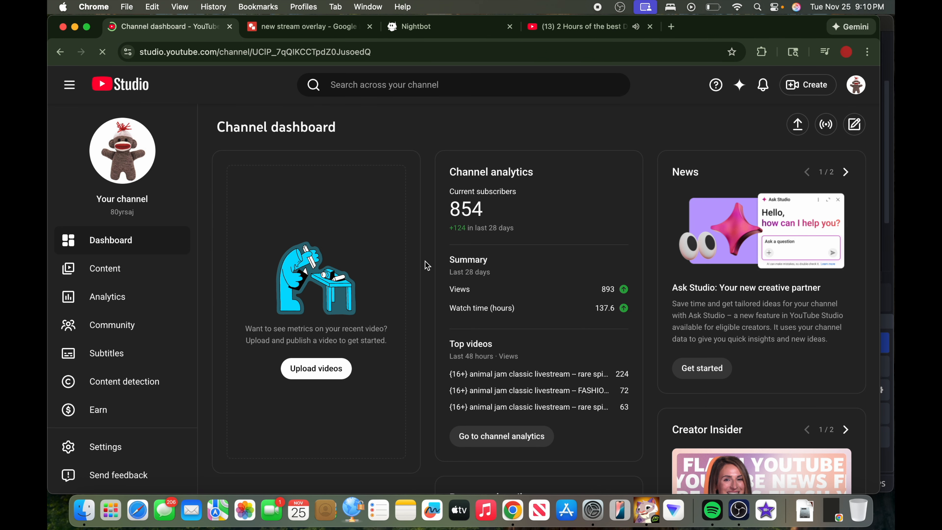
pyautogui.click(119, 274)
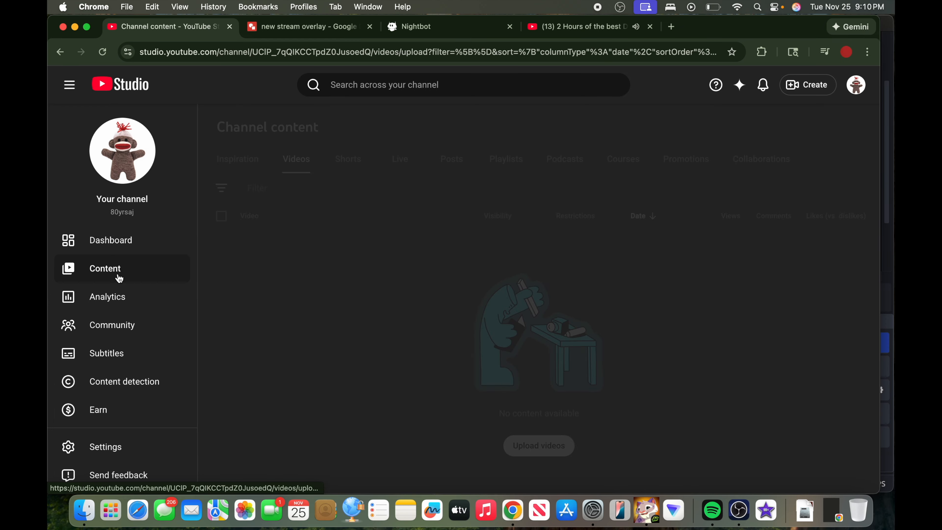
pyautogui.click(395, 158)
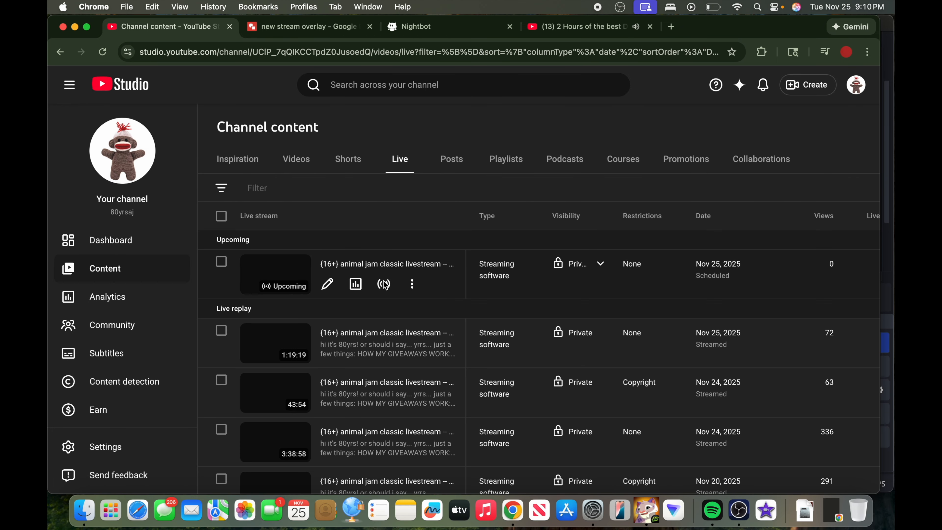
pyautogui.click(327, 286)
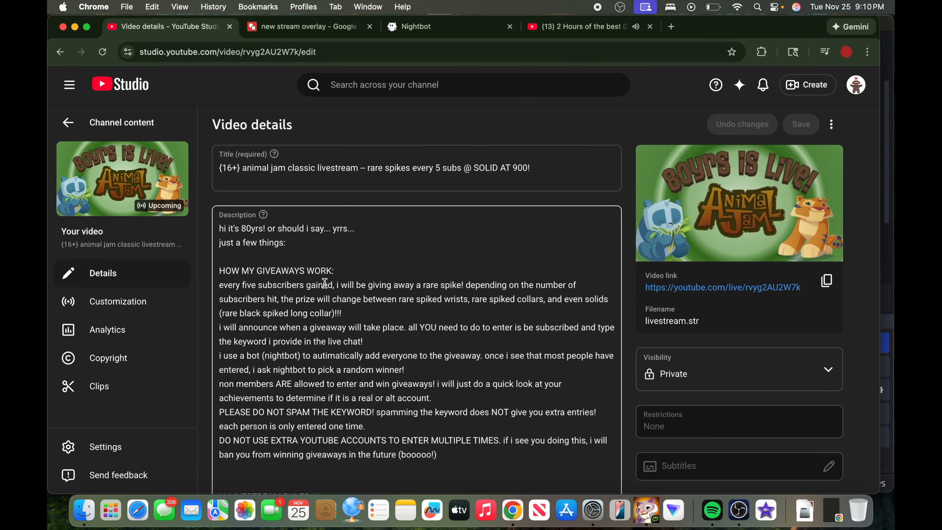
# - Examine the stream's details from the description, schedule, thumbnail and audience through the expanded options for tags, language and license
pyautogui.scroll(-5, 314, 326)
pyautogui.scroll(3, 314, 217)
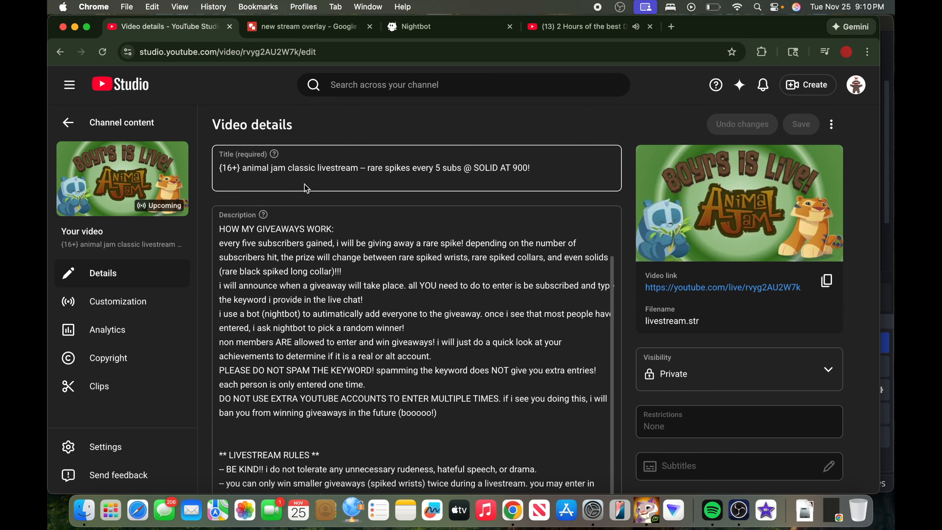
pyautogui.scroll(-6, 290, 310)
pyautogui.scroll(-10, 290, 310)
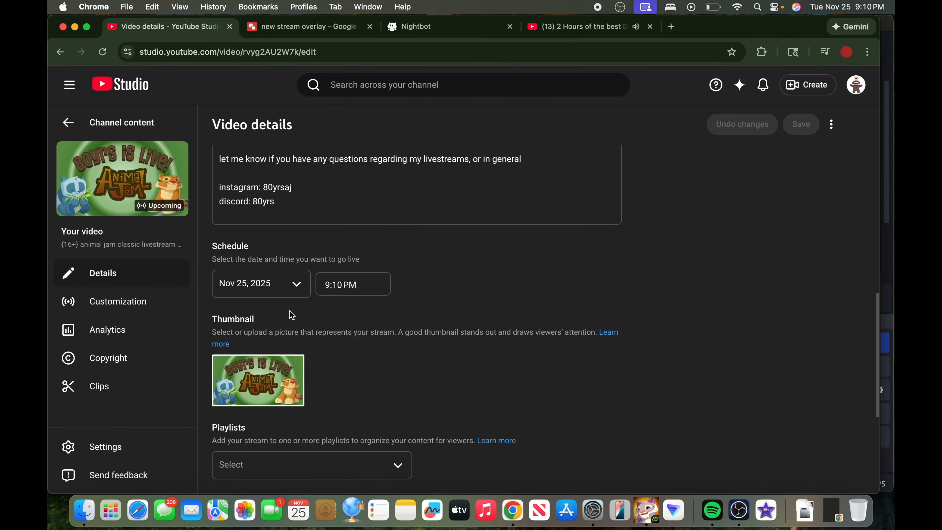
pyautogui.scroll(-3, 284, 371)
pyautogui.scroll(-6, 273, 383)
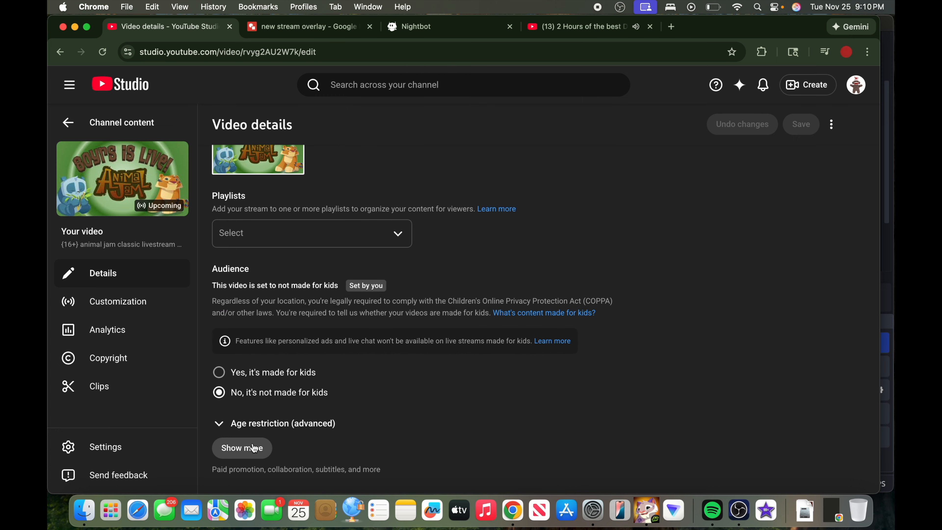
pyautogui.click(242, 448)
pyautogui.scroll(-14, 356, 393)
pyautogui.scroll(-20, 355, 402)
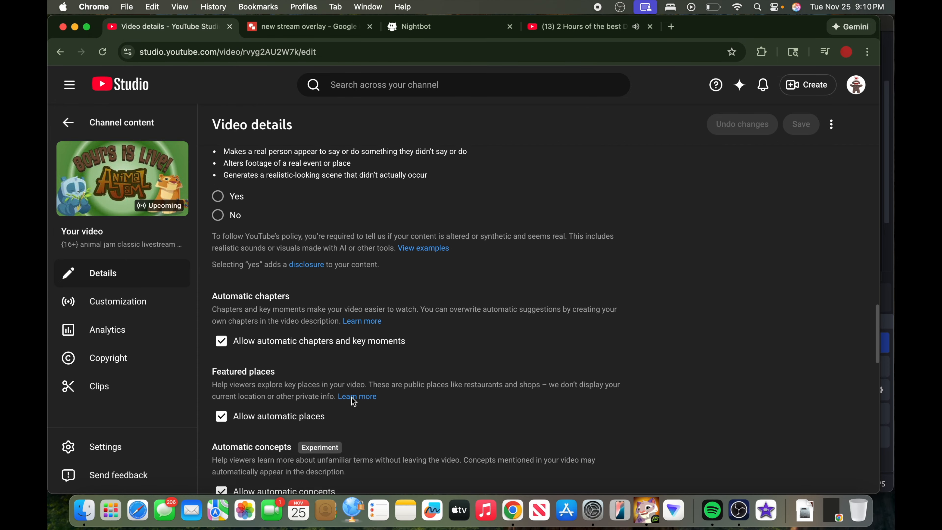
pyautogui.click(333, 219)
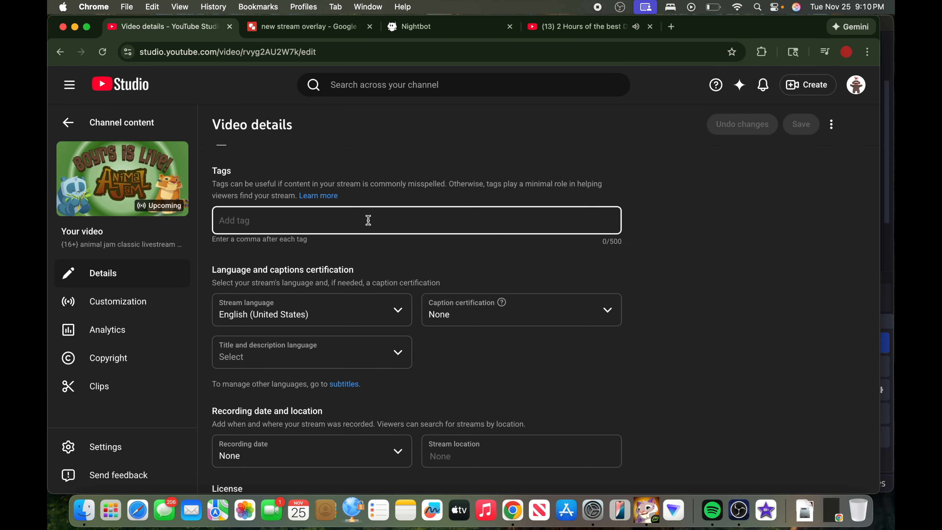
pyautogui.scroll(-10, 395, 309)
pyautogui.scroll(10, 362, 324)
pyautogui.scroll(-8, 393, 322)
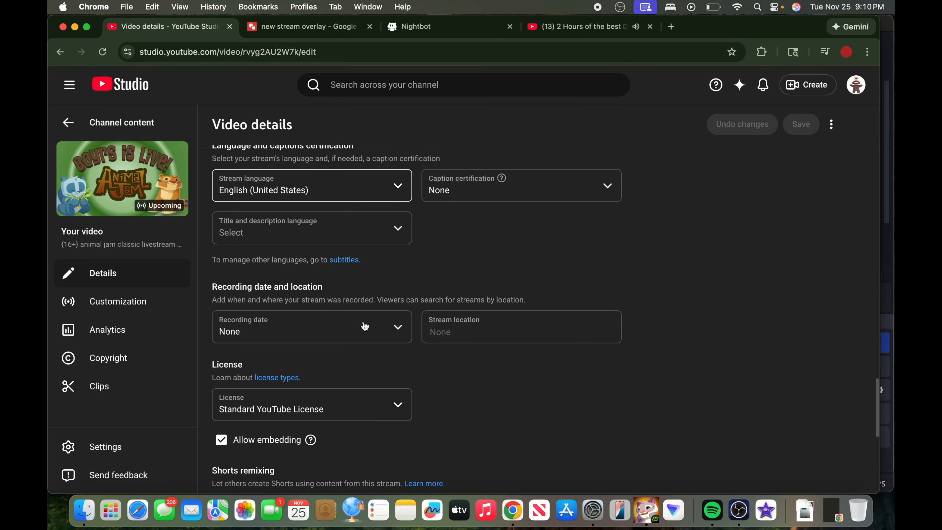
pyautogui.scroll(-6, 364, 326)
# - Keep the stream's category as Gaming and set its game title to Animal Jam
pyautogui.click(293, 397)
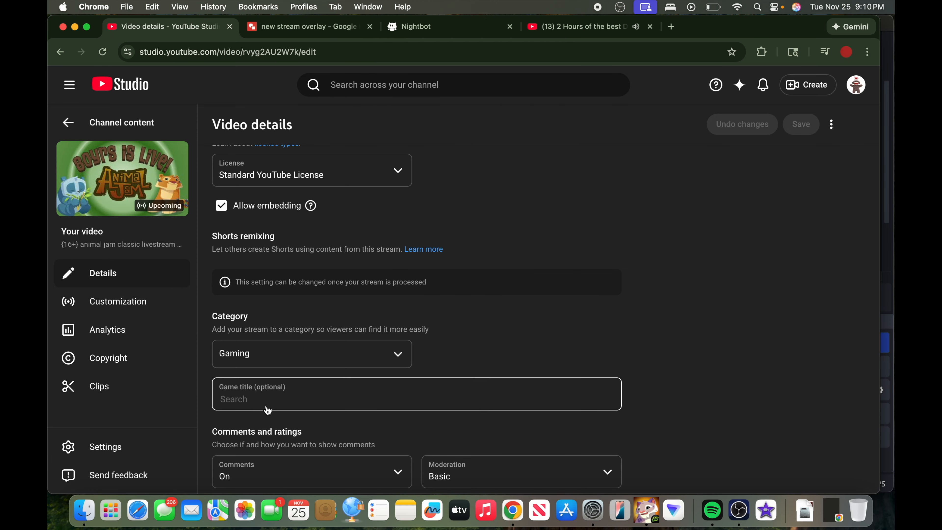
pyautogui.click(247, 356)
pyautogui.click(517, 200)
pyautogui.click(265, 396)
pyautogui.click(288, 113)
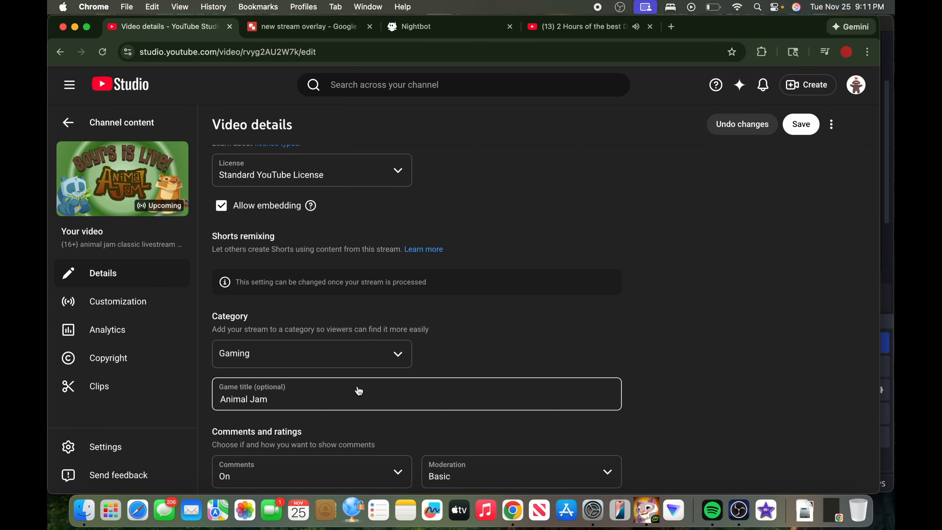
pyautogui.scroll(-2, 358, 389)
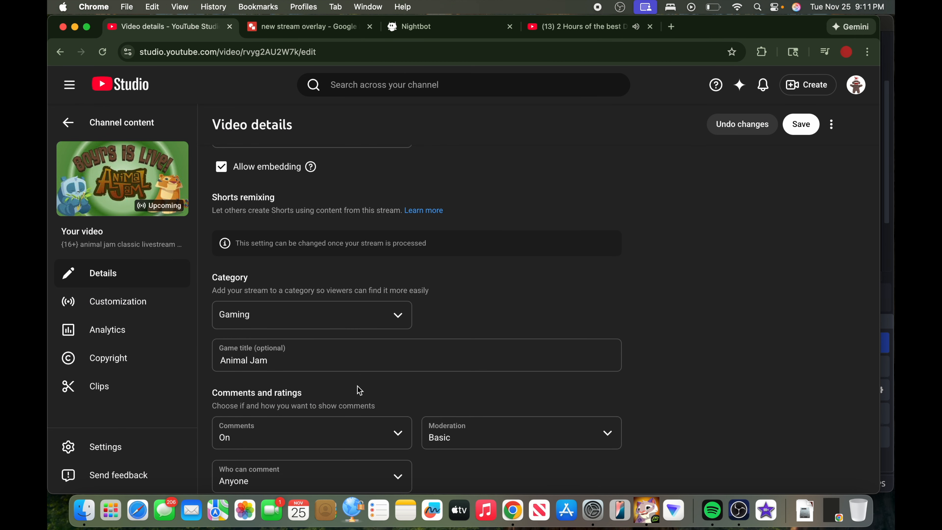
pyautogui.scroll(-4, 359, 390)
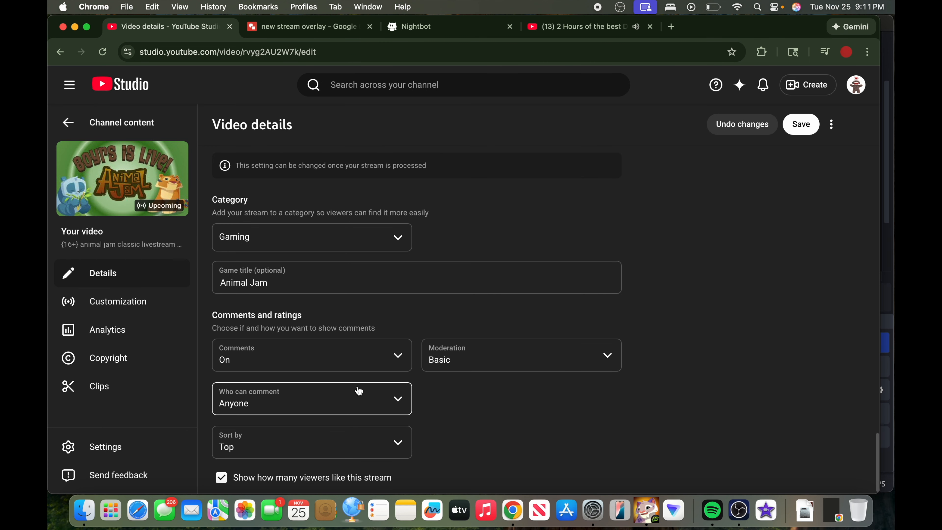
pyautogui.scroll(-1, 358, 390)
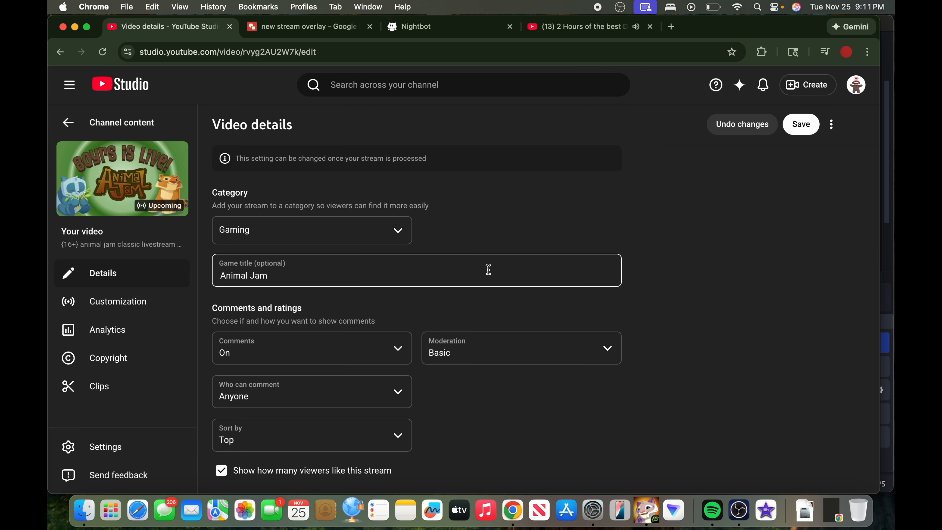
# - Save the stream's video details and open its stream customization settings
pyautogui.click(805, 130)
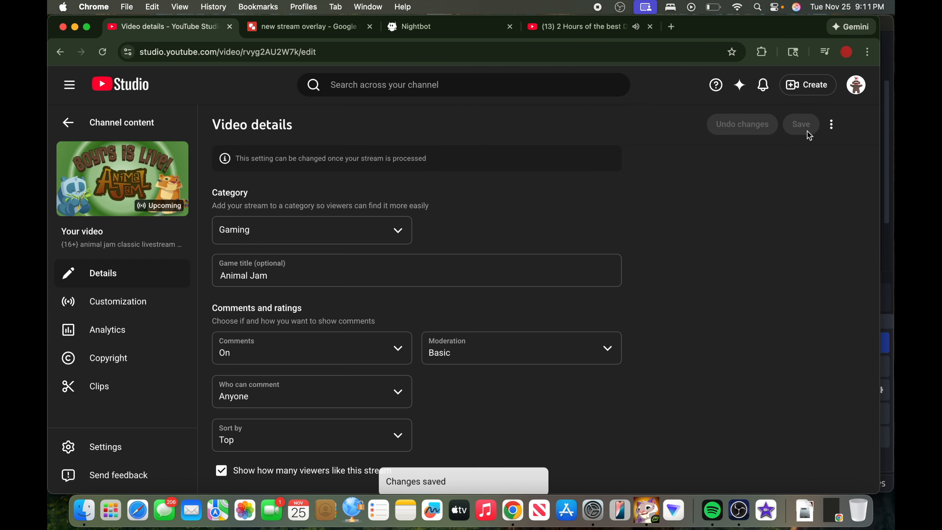
pyautogui.click(101, 304)
pyautogui.scroll(3, 288, 225)
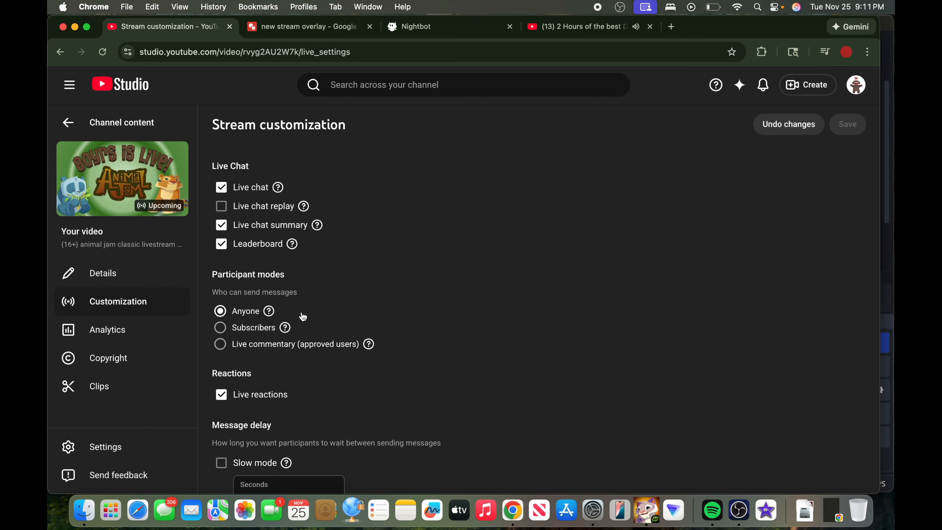
# - Restrict who can send live chat messages to Subscribers with a minimum subscribe time of Any duration, and save the customization
pyautogui.click(254, 330)
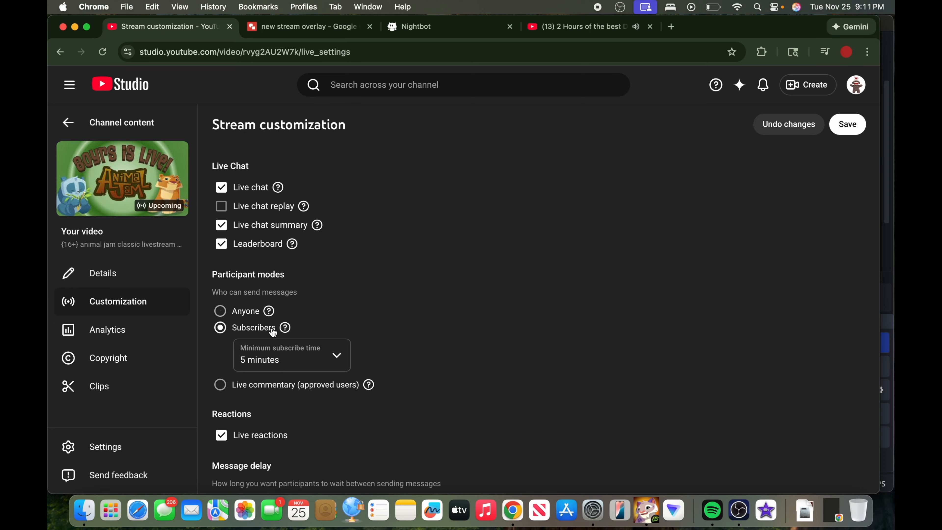
pyautogui.click(275, 368)
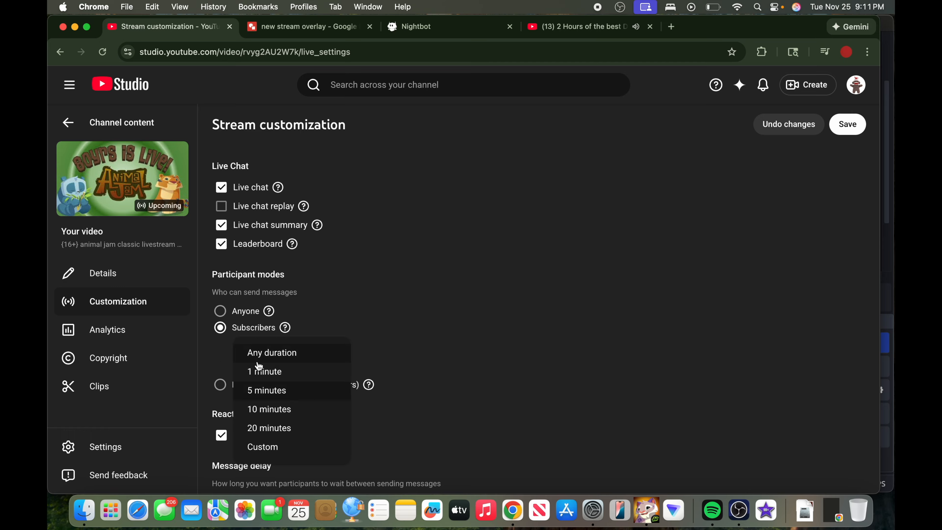
pyautogui.click(267, 315)
pyautogui.click(270, 352)
pyautogui.click(269, 357)
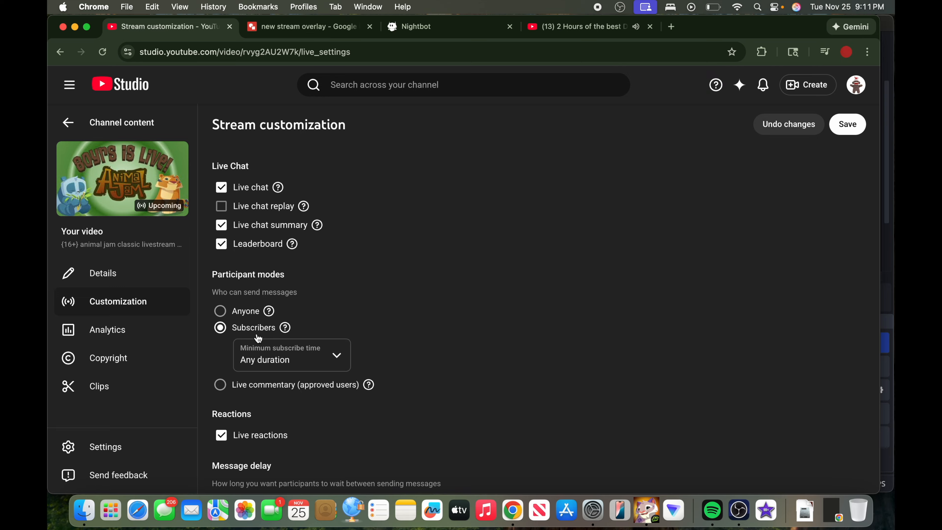
pyautogui.click(257, 351)
pyautogui.click(267, 362)
pyautogui.scroll(-3, 331, 378)
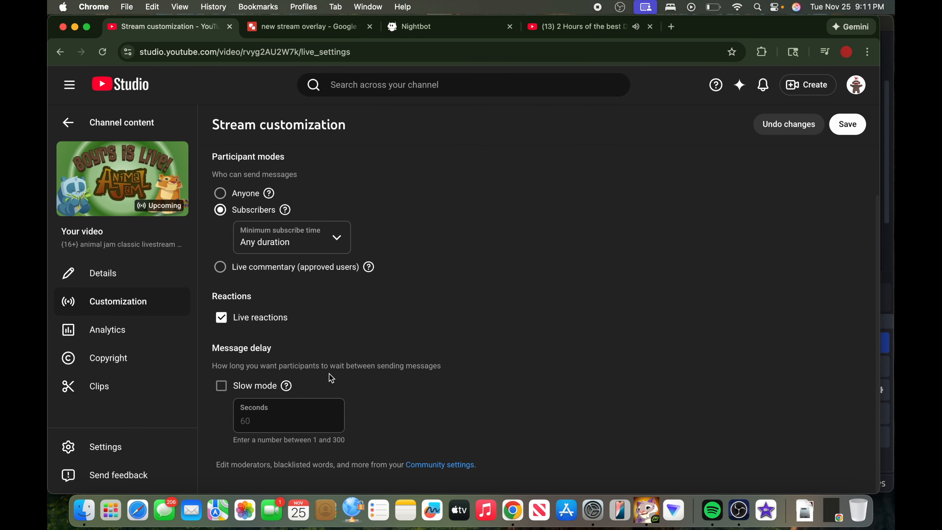
pyautogui.scroll(3, 328, 374)
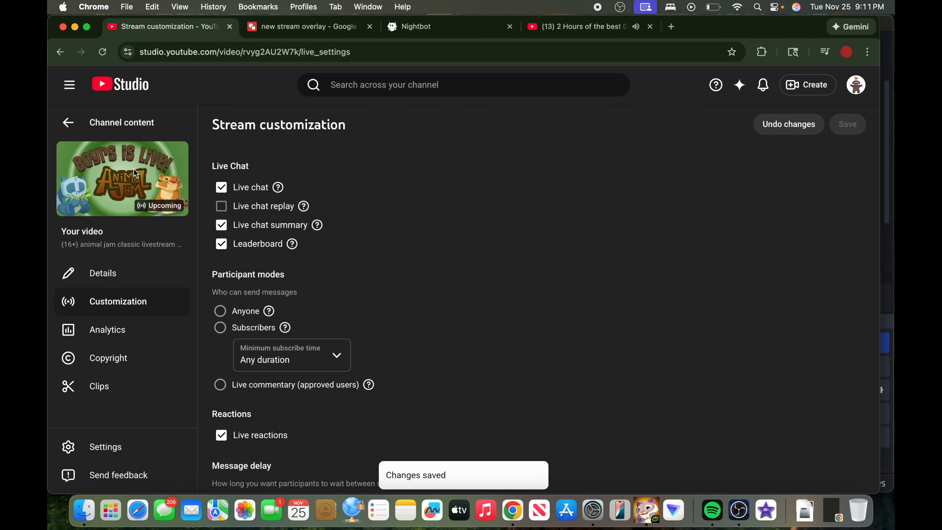
# - Open the stream's watch page from its video link in the details and examine the full description, game and category
pyautogui.click(91, 275)
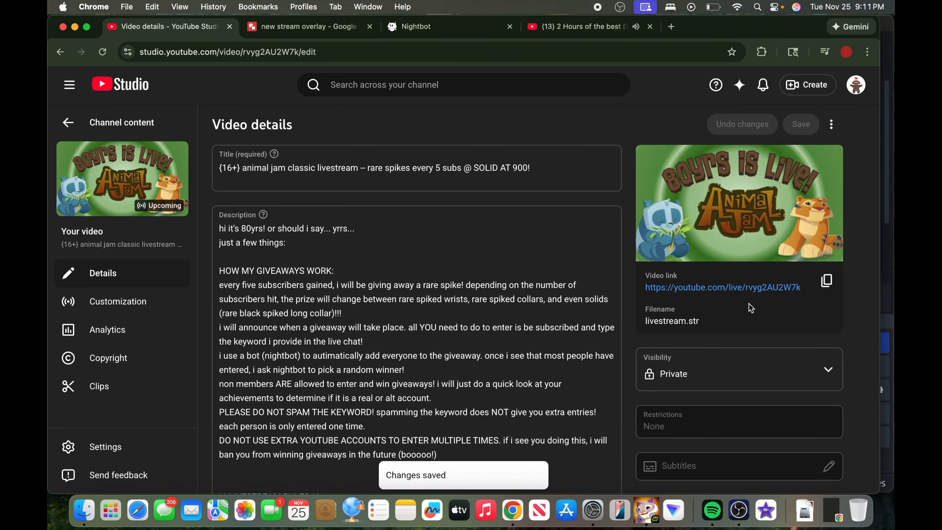
pyautogui.click(741, 288)
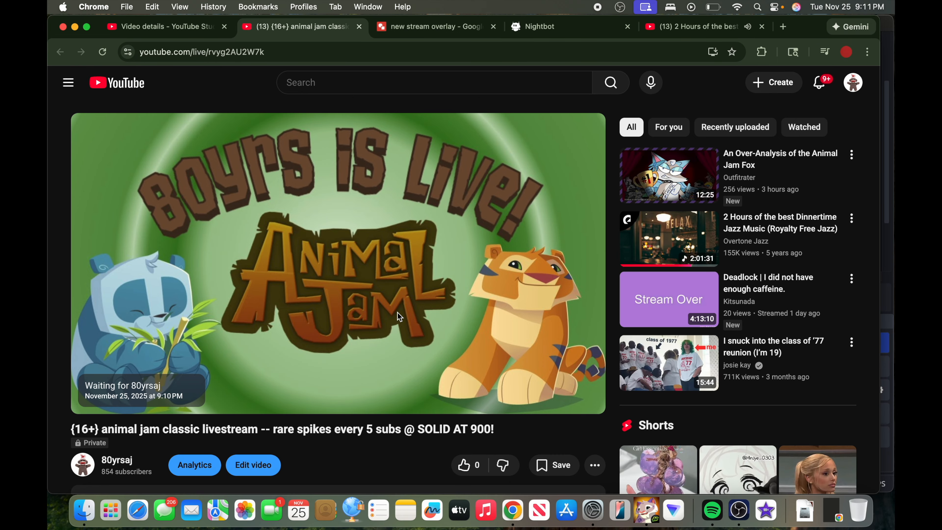
pyautogui.scroll(-3, 399, 316)
pyautogui.click(281, 415)
pyautogui.scroll(-10, 282, 419)
pyautogui.scroll(-3, 282, 419)
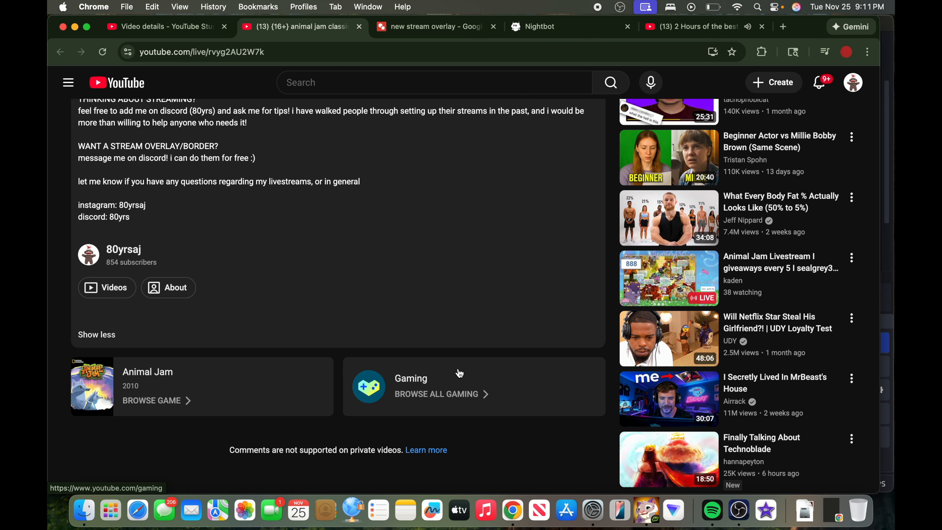
pyautogui.scroll(15, 460, 373)
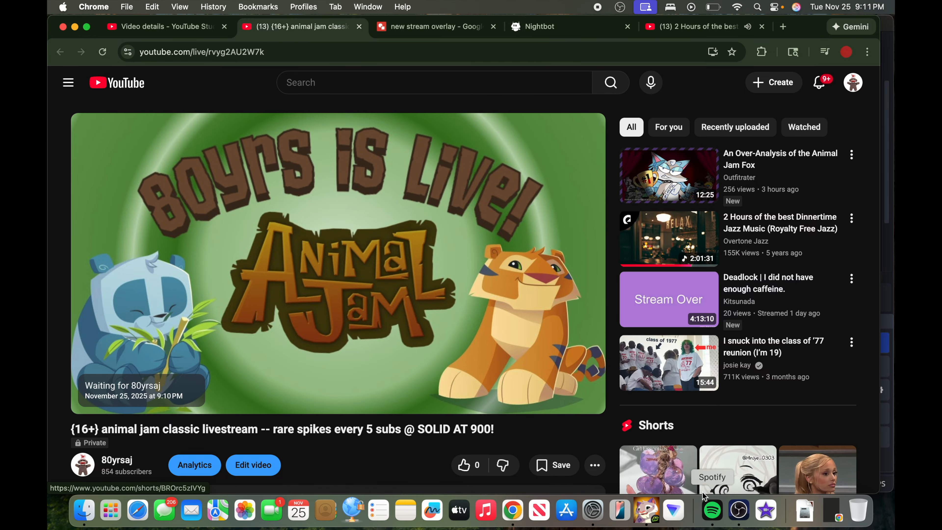
# - Switch to OBS, dismiss the idle prompt in the Animal Jam Classic game and return to the OBS window
pyautogui.click(739, 510)
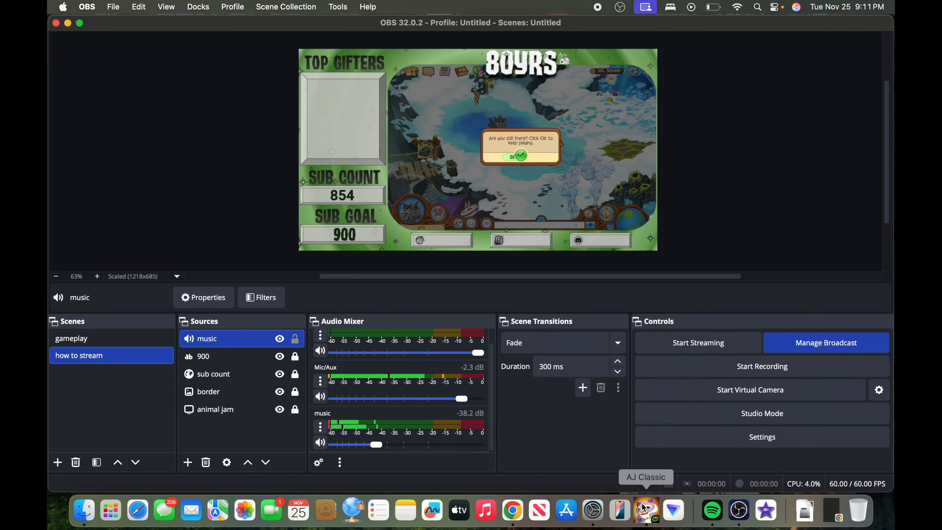
pyautogui.click(647, 510)
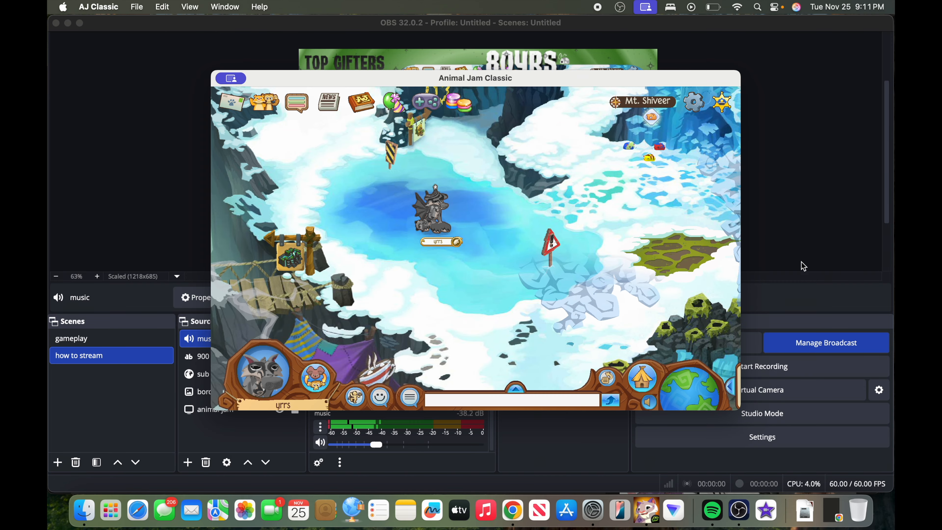
pyautogui.click(803, 267)
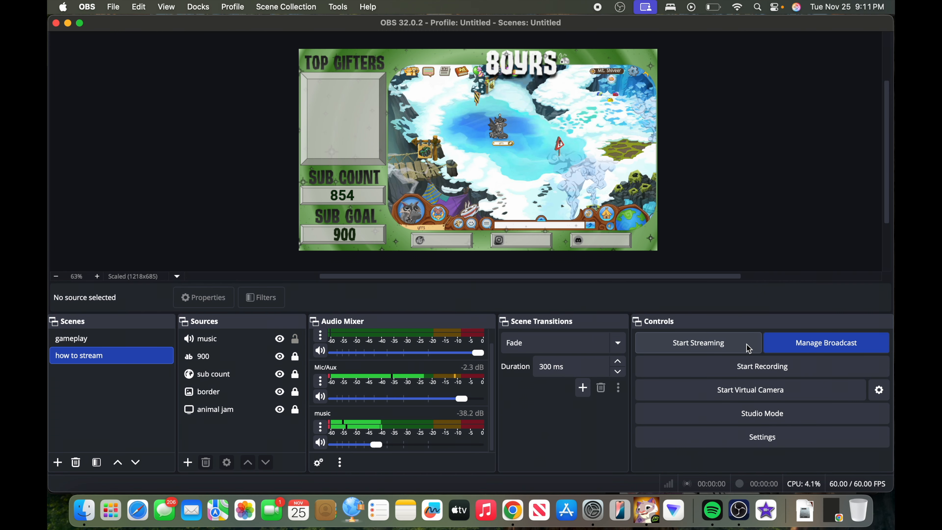
# - Start streaming from OBS and switch to Chrome to check the broadcast on its watch page in a widened window
pyautogui.click(718, 349)
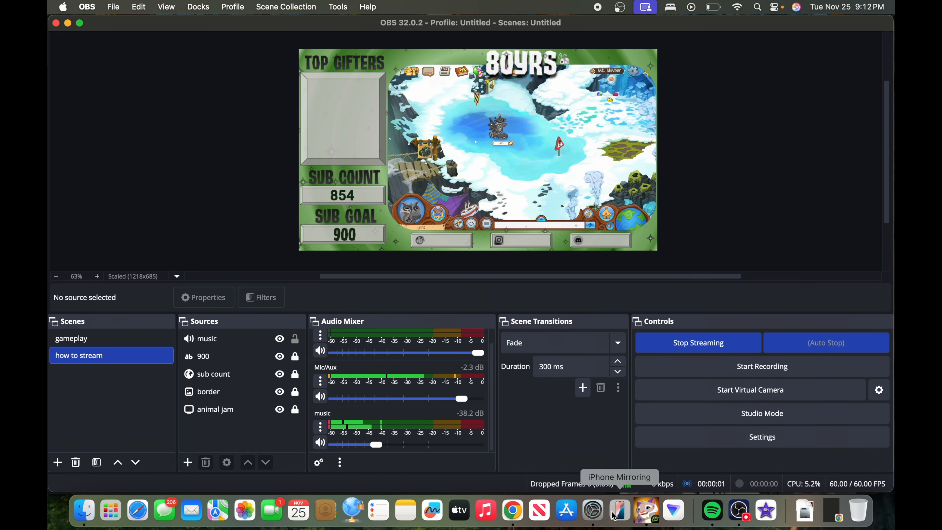
pyautogui.click(513, 511)
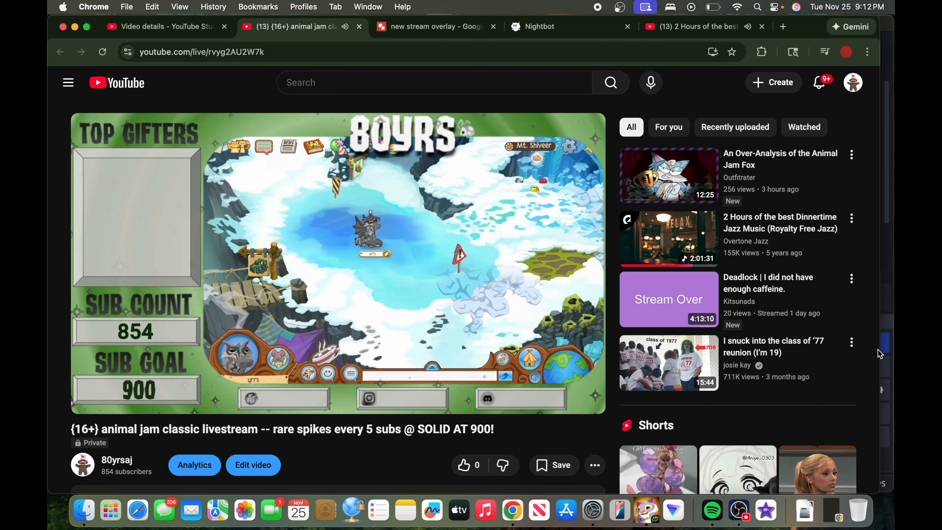
pyautogui.moveTo(881, 349); pyautogui.dragTo(896, 348)
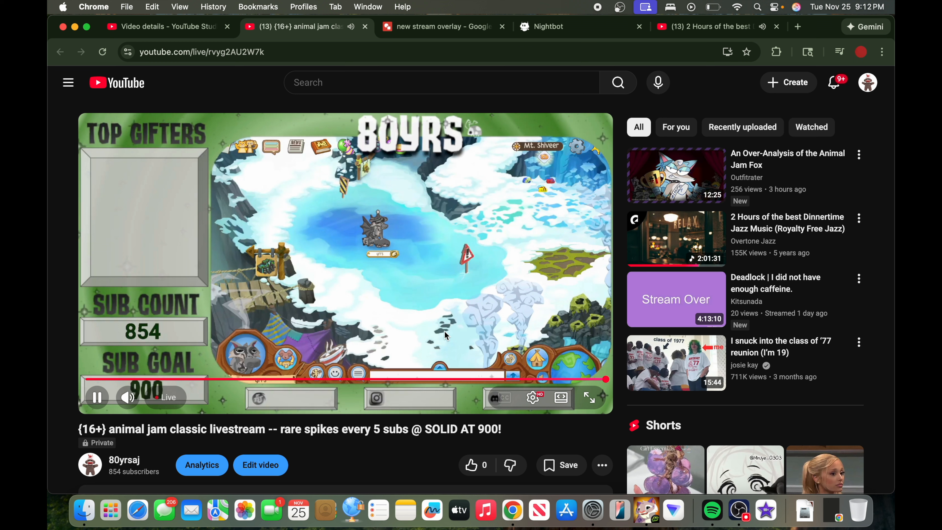
# - Open the Nightbot dashboard and go to its giveaway creation page
pyautogui.click(524, 34)
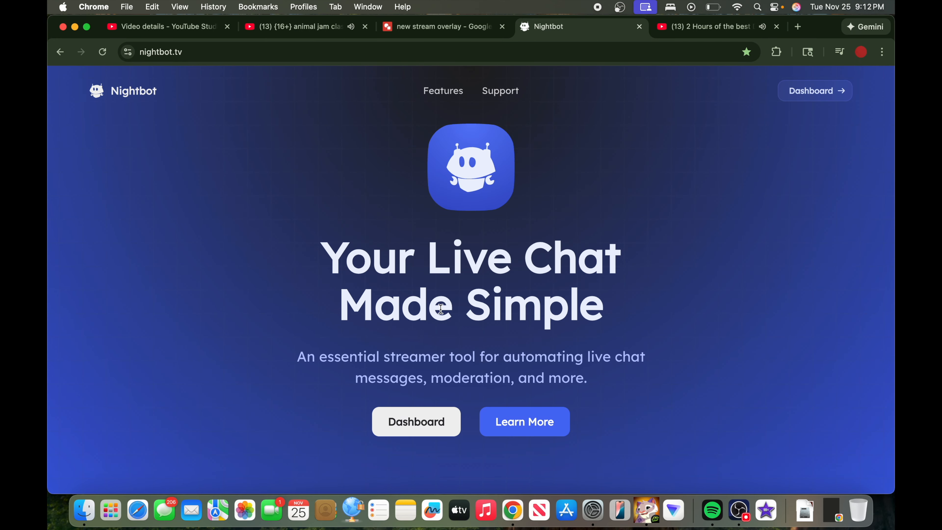
pyautogui.click(422, 422)
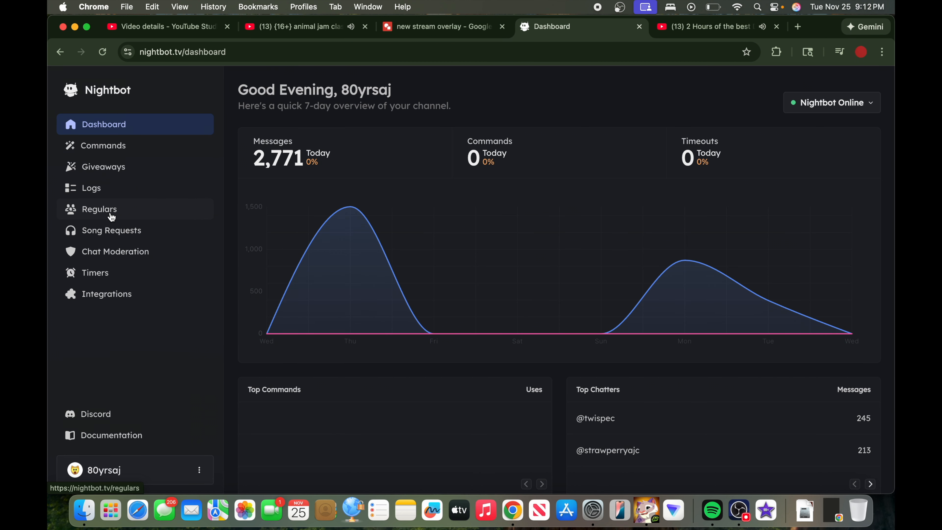
pyautogui.click(100, 171)
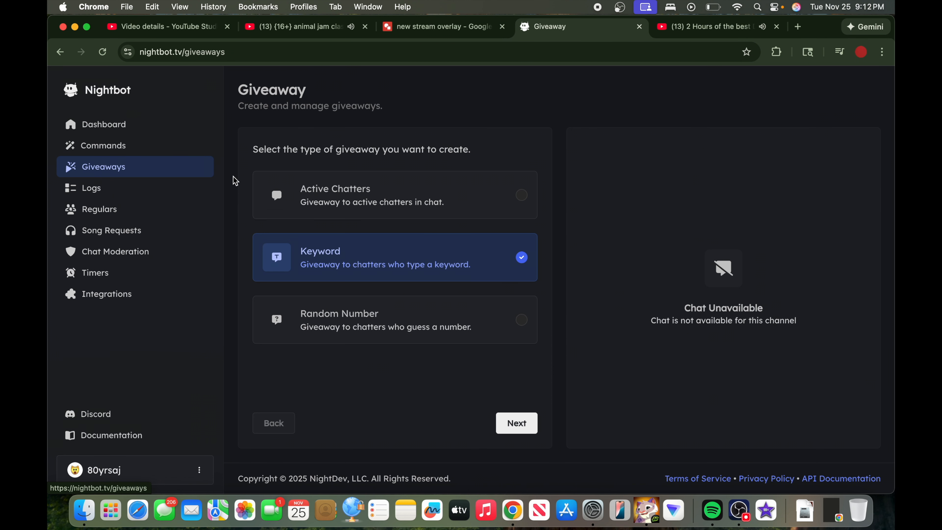